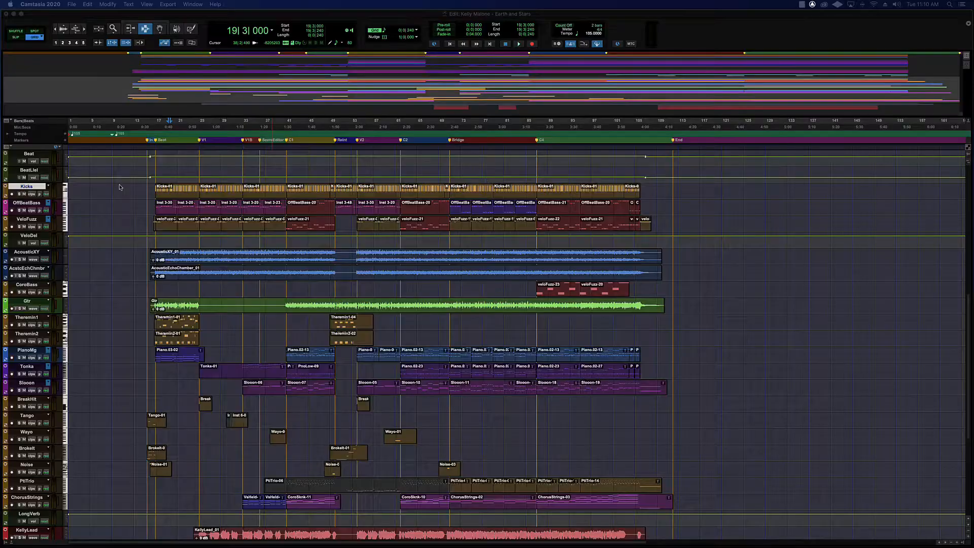
# Set the AcousticXY track height to large with the timeline zoomed in around the song's intro
pyautogui.click(154, 195)
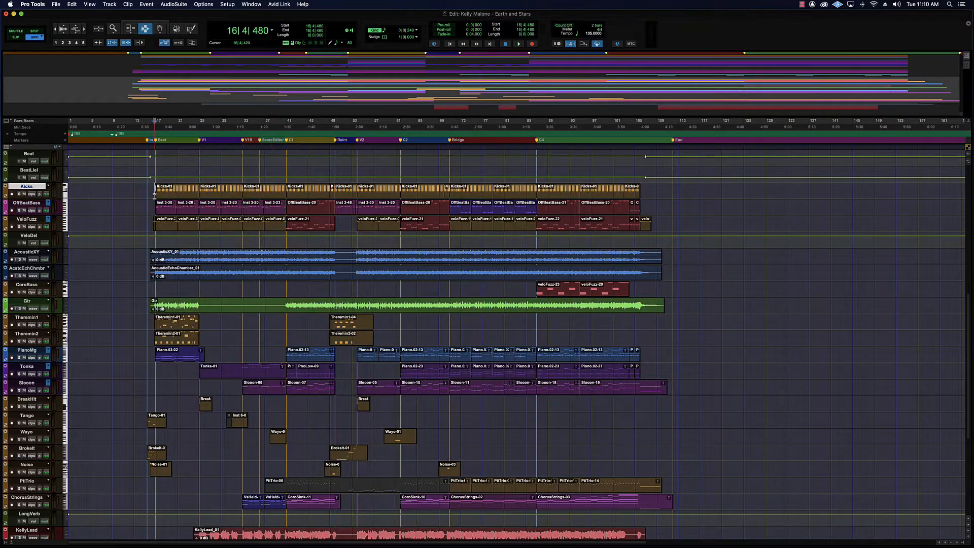
pyautogui.click(155, 209)
pyautogui.press('super+bracketright')
pyautogui.press('super+bracketright')
pyautogui.press('super+bracketright')
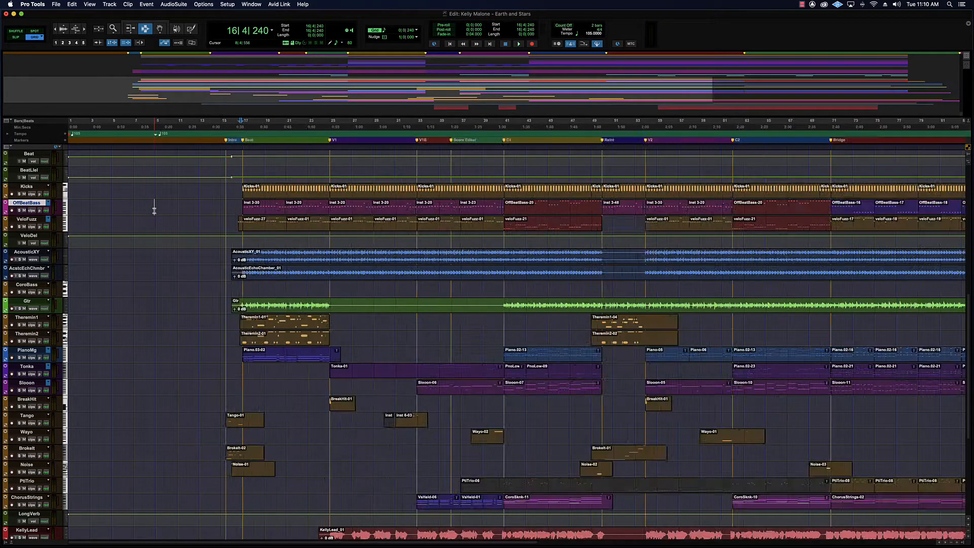
pyautogui.hscroll(10, 307, 221)
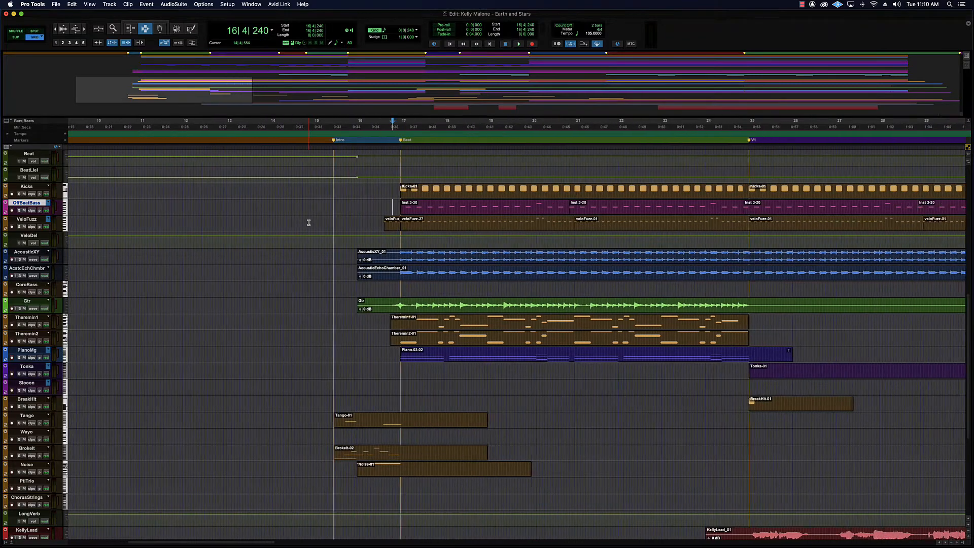
pyautogui.scroll(-1, 308, 222)
pyautogui.scroll(-1, 309, 222)
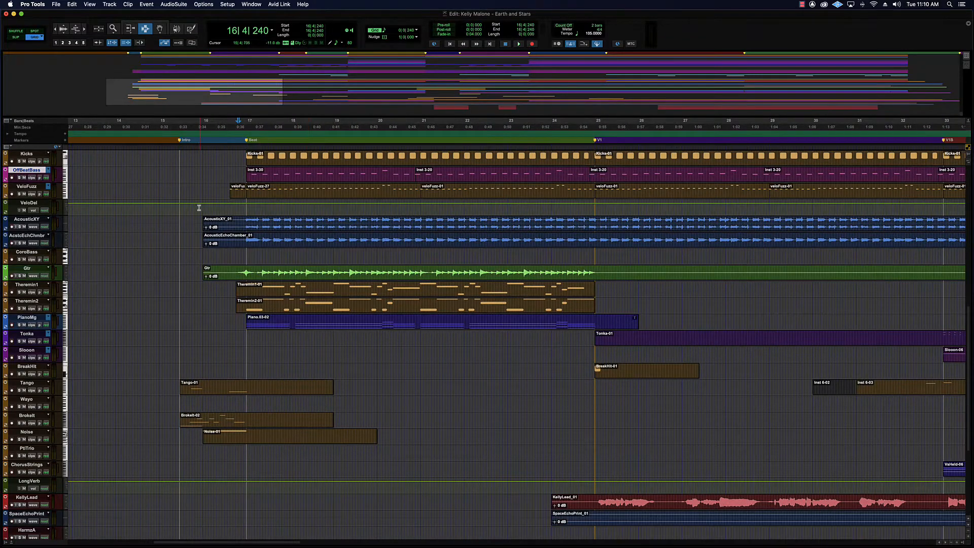
pyautogui.click(243, 224)
pyautogui.click(65, 224)
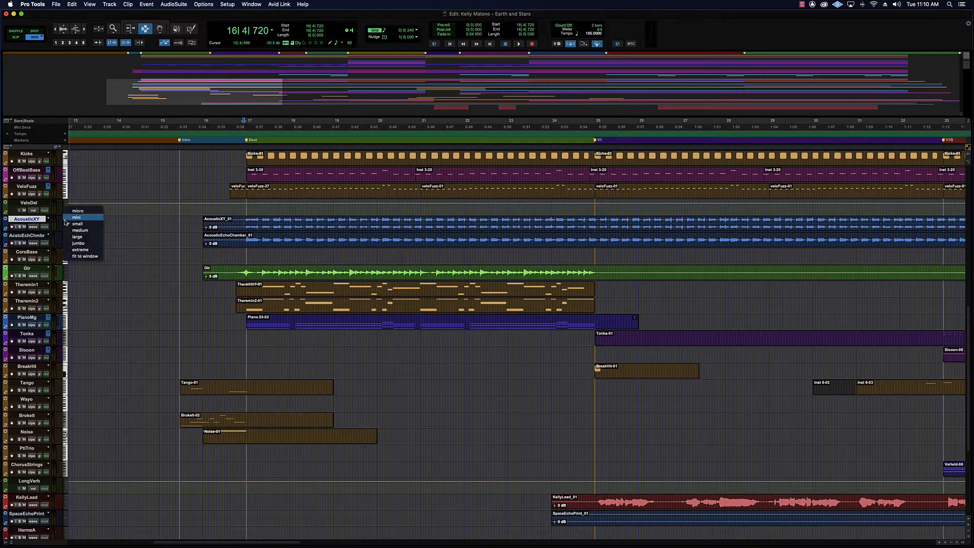
pyautogui.click(76, 237)
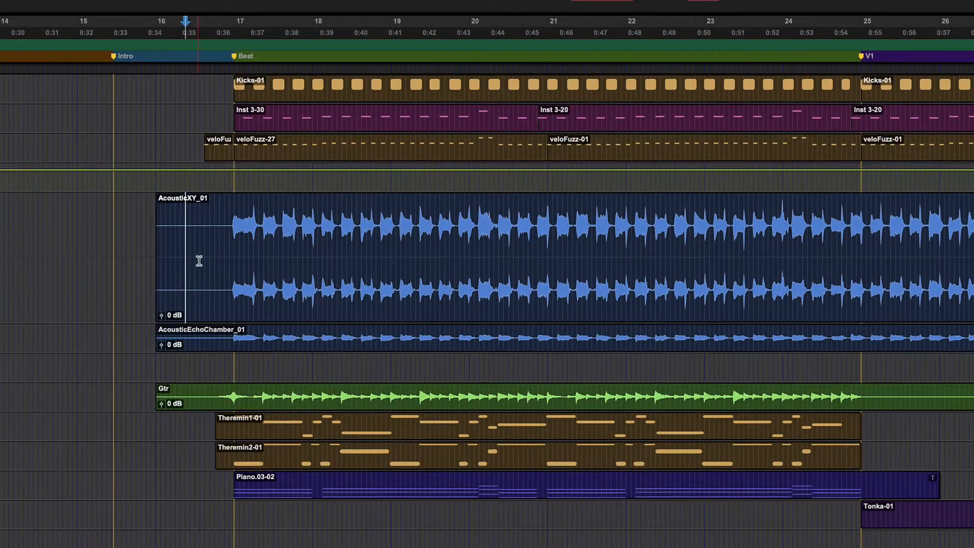
# Place the edit cursor at the start of the AcousticXY clip, jump to the clip's end, and return to its start
pyautogui.click(217, 255)
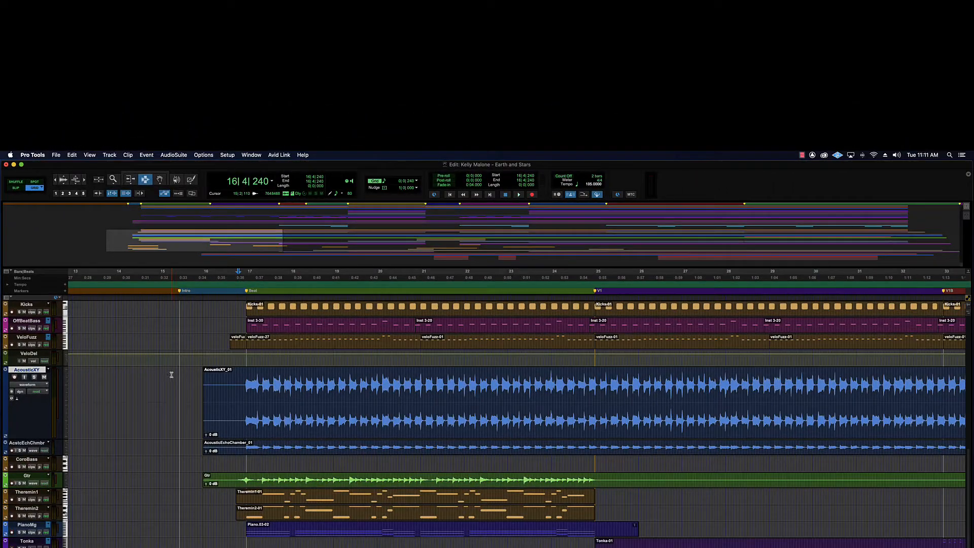
pyautogui.click(397, 507)
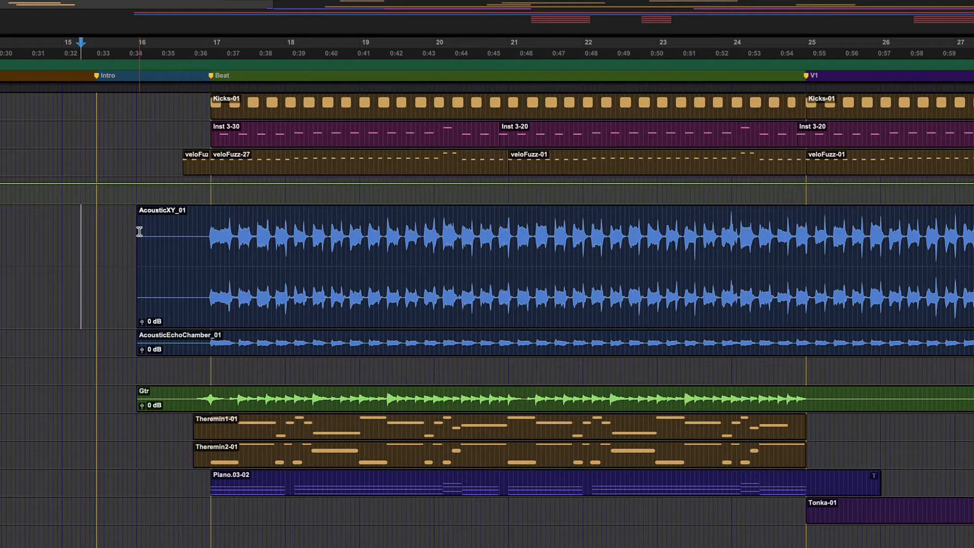
pyautogui.click(139, 232)
pyautogui.press('Tab')
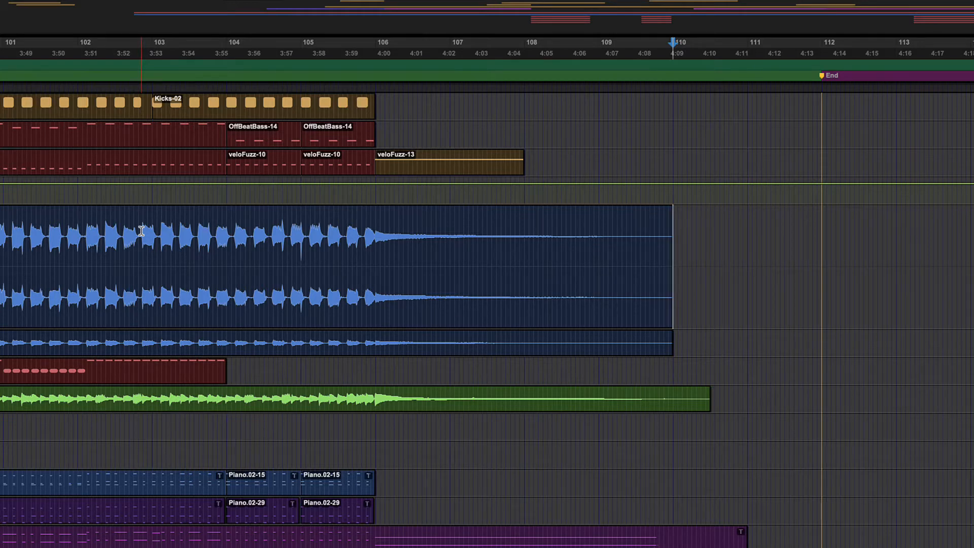
pyautogui.hotkey('alt', 'Tab')
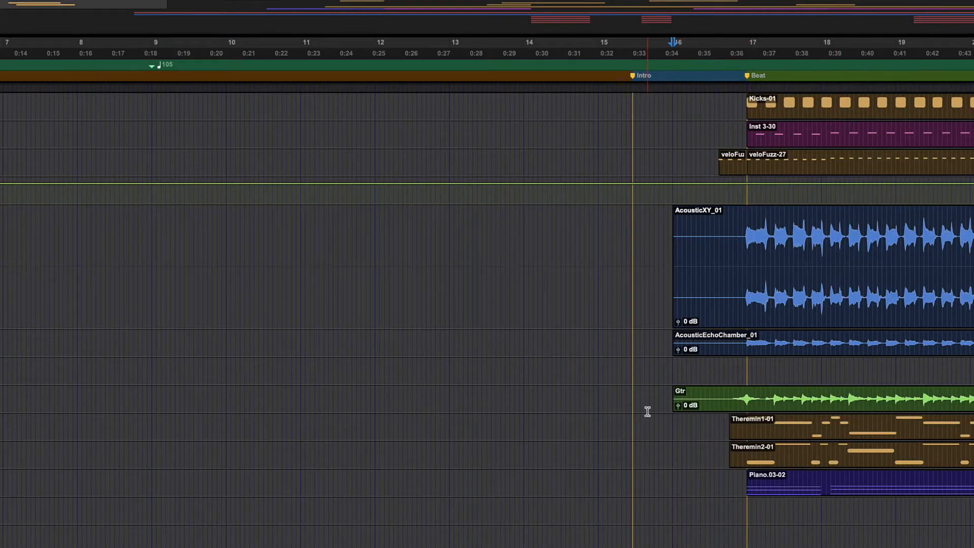
# Place the cursor before the first VeloFuzz clip, step forward through the clip boundaries, and step back to bar 17
pyautogui.hscroll(10, 645, 407)
pyautogui.scroll(3, 645, 407)
pyautogui.click(346, 247)
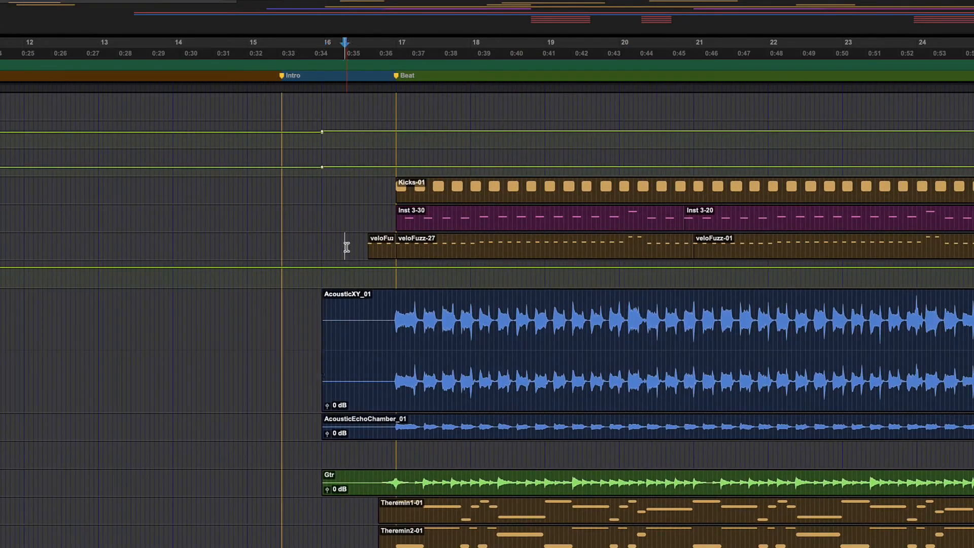
pyautogui.press('Tab')
pyautogui.press('Tab')
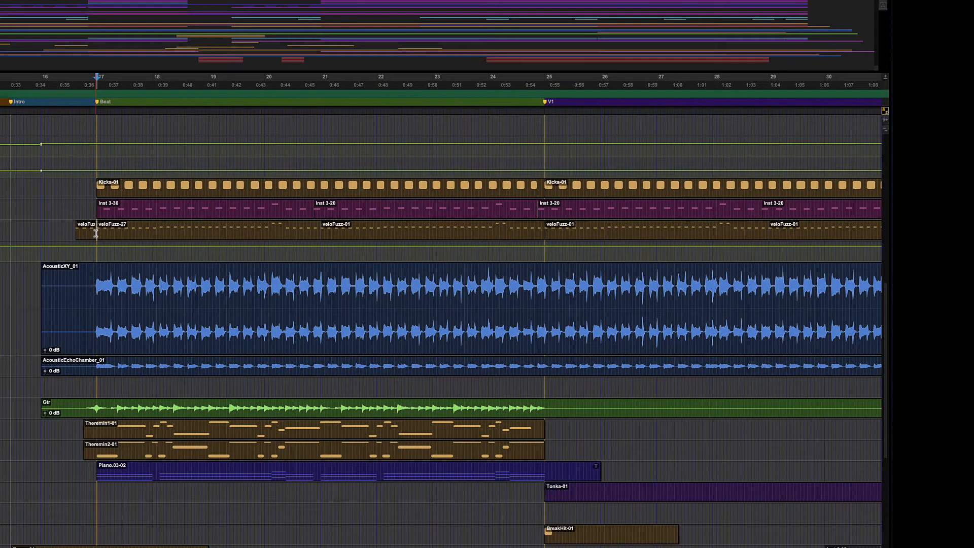
pyautogui.press('Tab')
pyautogui.press('Tab')
pyautogui.press('Tab')
pyautogui.hotkey('alt', 'Tab')
pyautogui.hotkey('alt', 'Tab')
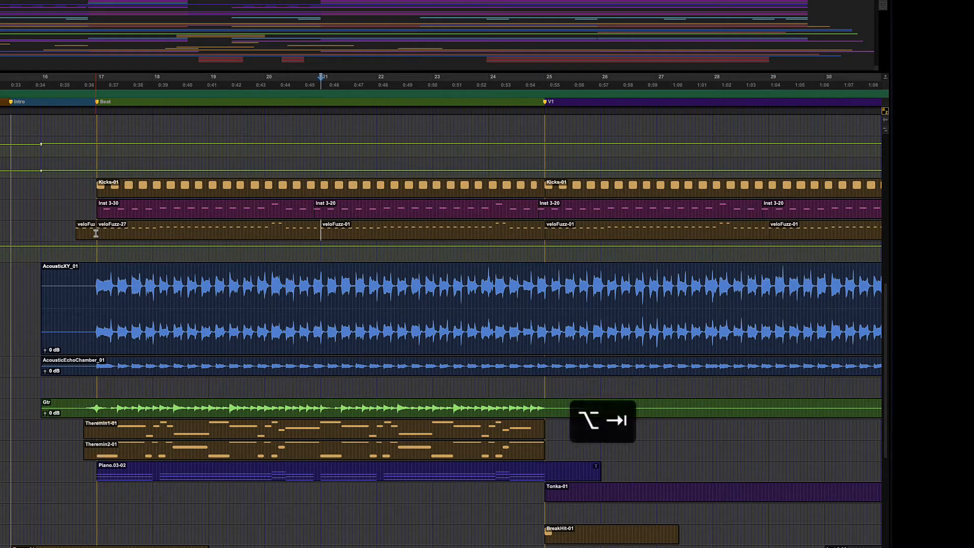
pyautogui.hotkey('alt', 'Tab')
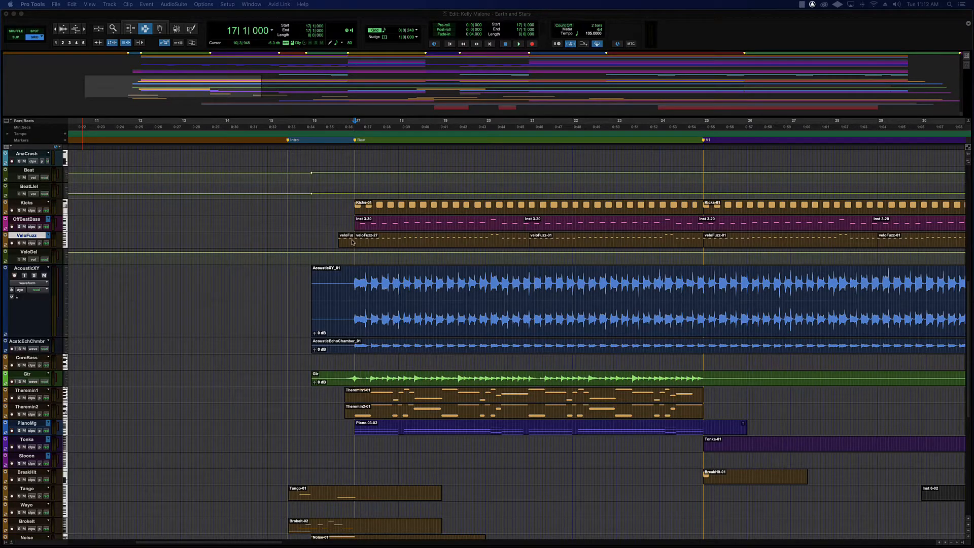
# Starting just before the first VeloFuzz clip, extend the selection forward clip by clip over four clips, up to bar 29
pyautogui.click(329, 240)
pyautogui.click(335, 240)
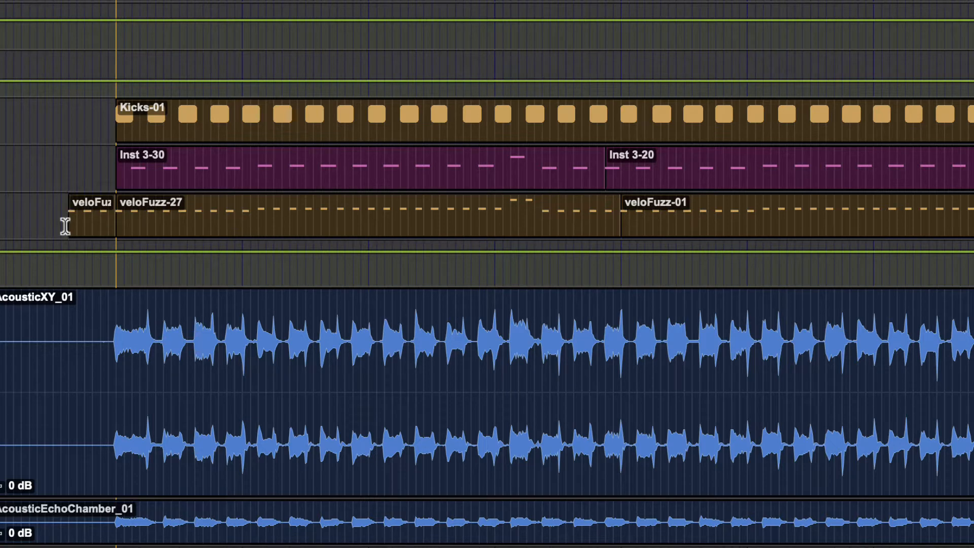
pyautogui.click(66, 226)
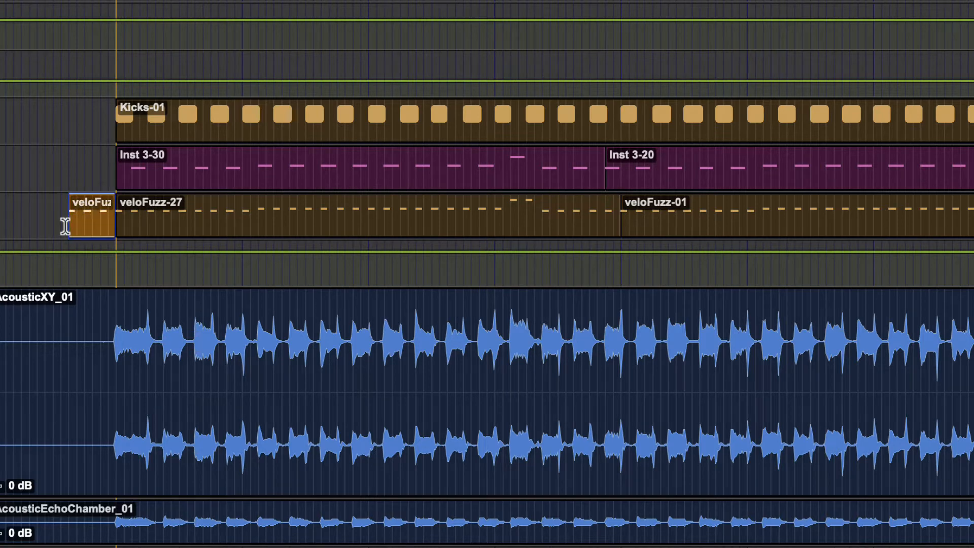
pyautogui.hotkey('shift', 'Right')
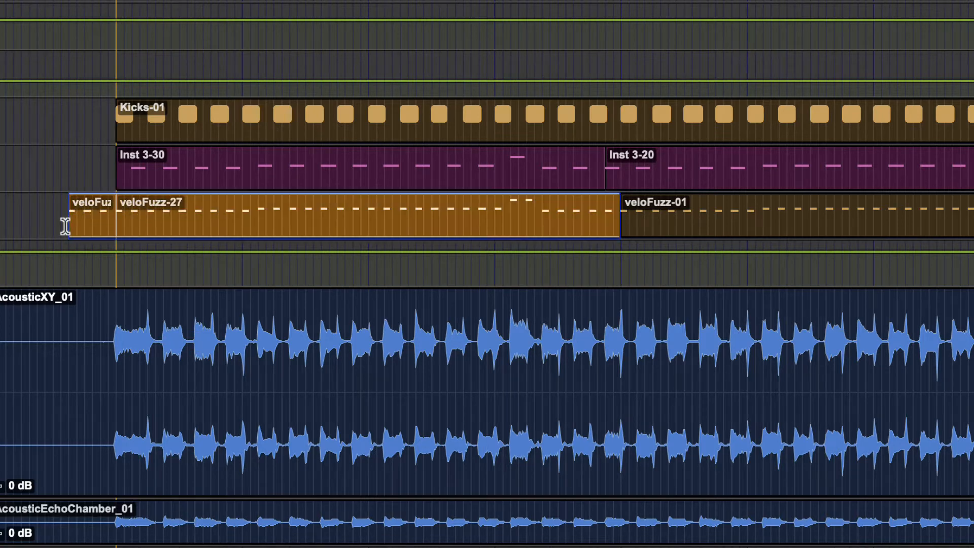
pyautogui.hotkey('shift', 'Right')
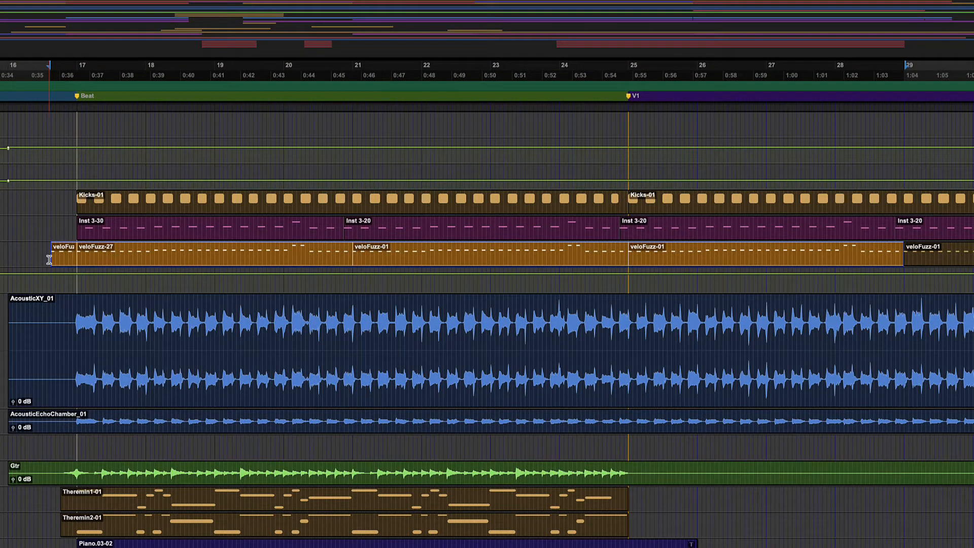
# From the VeloFuzz clip boundary at bar 29, extend the selection backward clip by clip to the start of the track's first clip
pyautogui.click(903, 256)
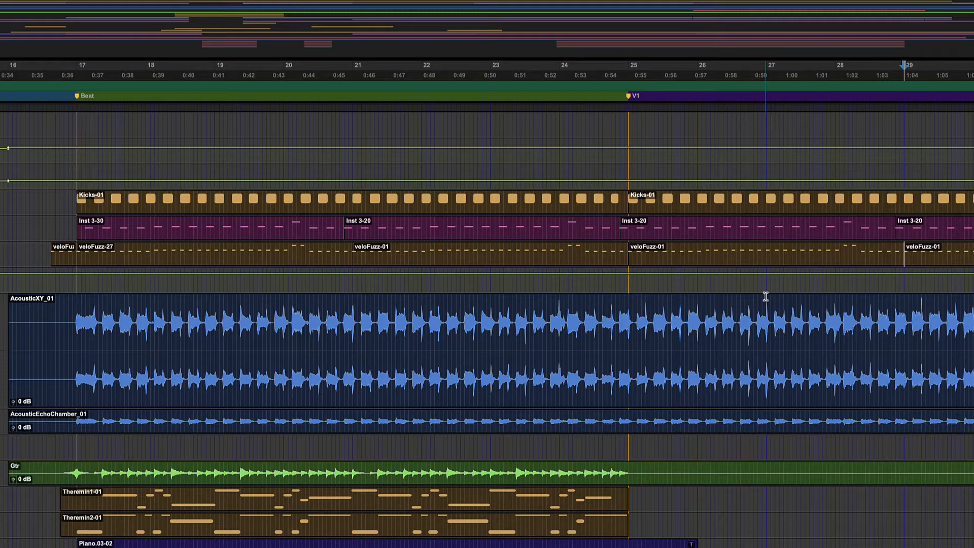
pyautogui.hotkey('alt', 'shift', 'Tab')
pyautogui.hotkey('alt', 'shift', 'Tab')
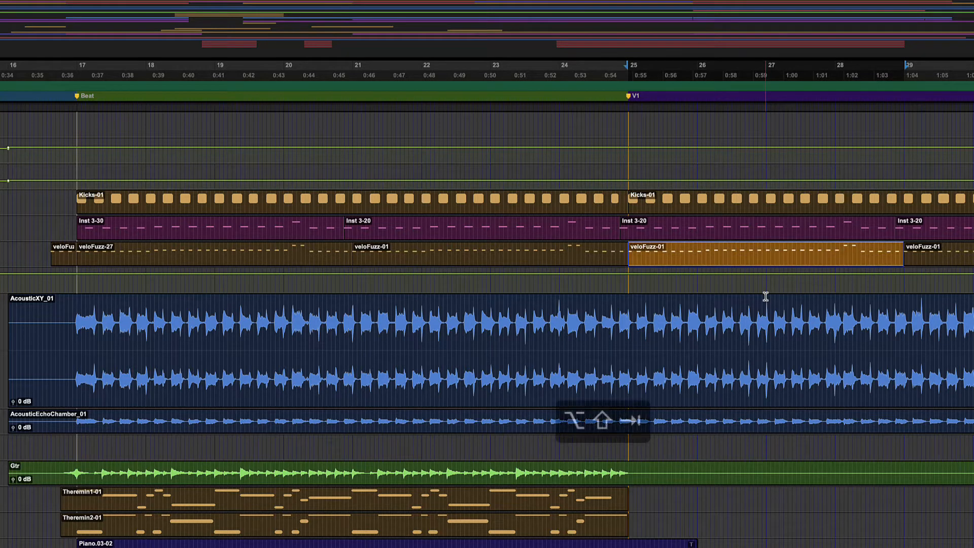
pyautogui.hotkey('alt', 'shift', 'Tab')
pyautogui.hotkey('alt', 'shift', 'Tab')
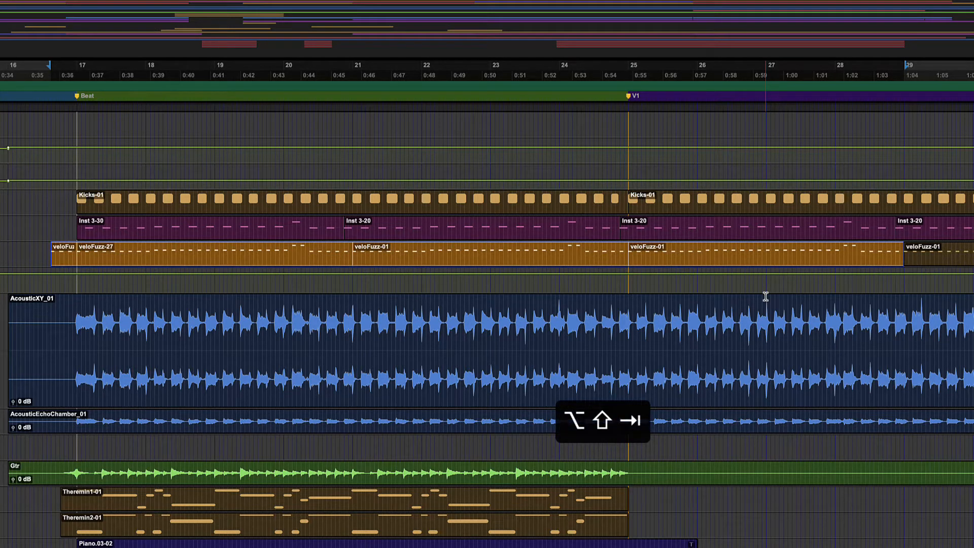
# Place the cursor near the start of the first VeloFuzz clip and step across four clip boundaries forward and four back
pyautogui.click(55, 252)
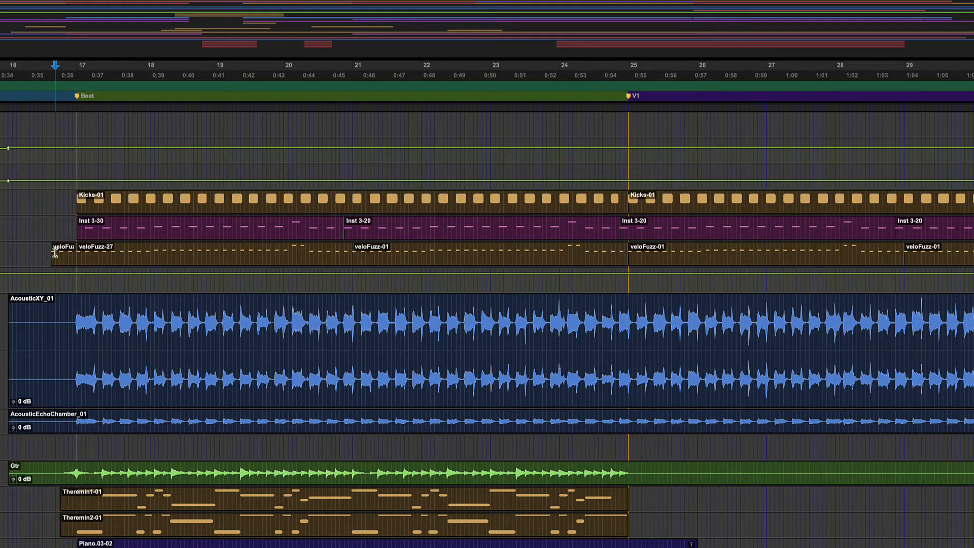
pyautogui.moveTo(55, 252); pyautogui.dragTo(52, 252)
pyautogui.press('Tab')
pyautogui.press('Tab')
pyautogui.press('Tab')
pyautogui.press('Tab')
pyautogui.hotkey('alt', 'Tab')
pyautogui.hotkey('alt', 'Tab')
pyautogui.hotkey('alt', 'Tab')
pyautogui.hotkey('alt', 'Tab')
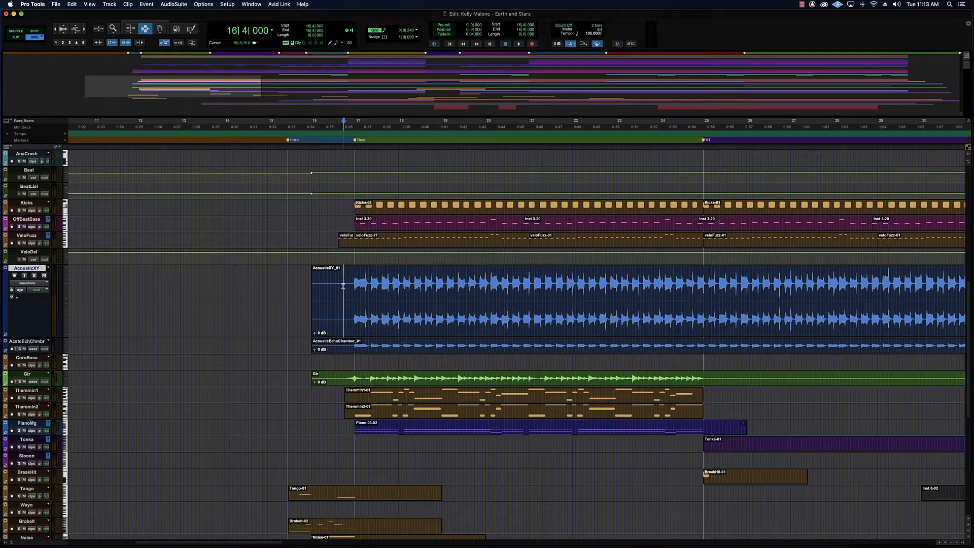
# Zoom in on AcousticXY around bar 17 and turn on Tab to Transients
pyautogui.press('super+bracketright')
pyautogui.press('super+bracketright')
pyautogui.press('super+bracketright')
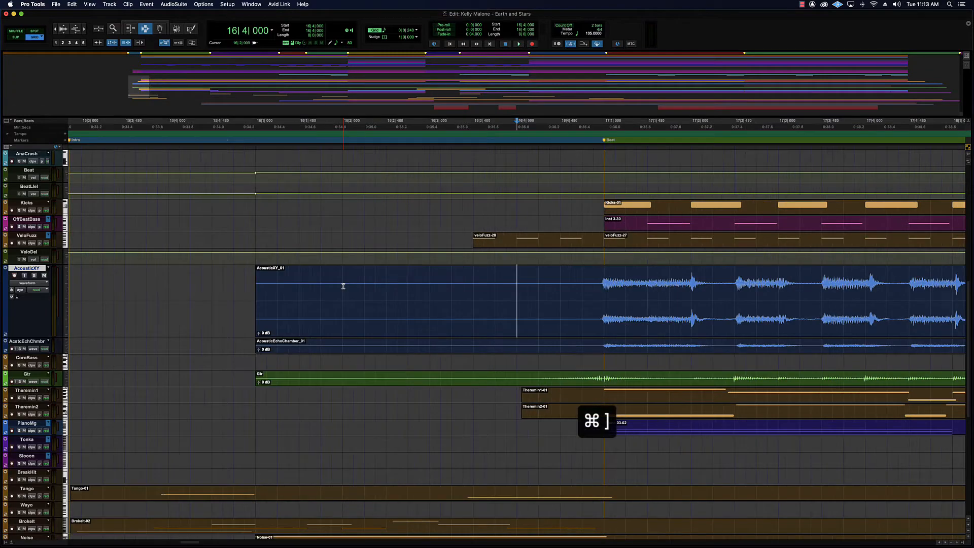
pyautogui.hscroll(5, 357, 285)
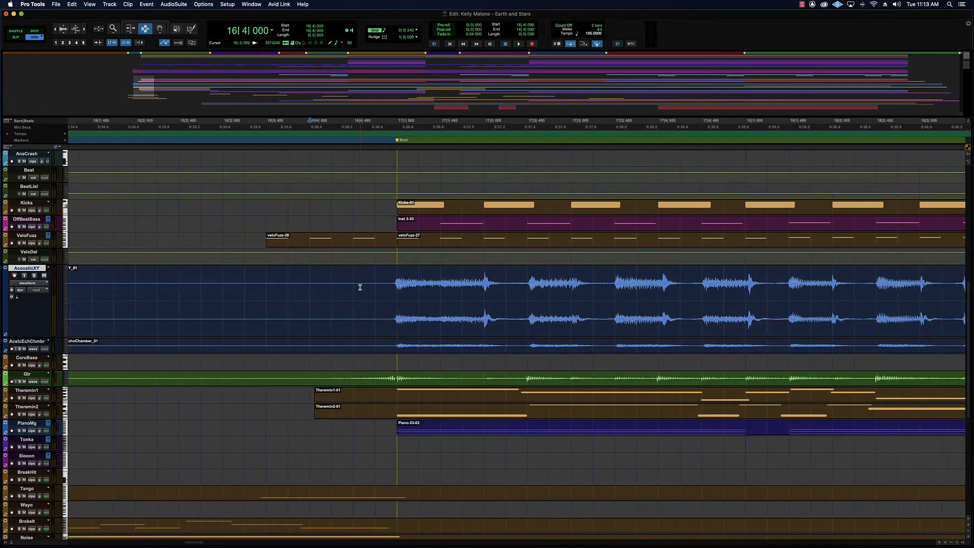
pyautogui.hscroll(-2, 360, 285)
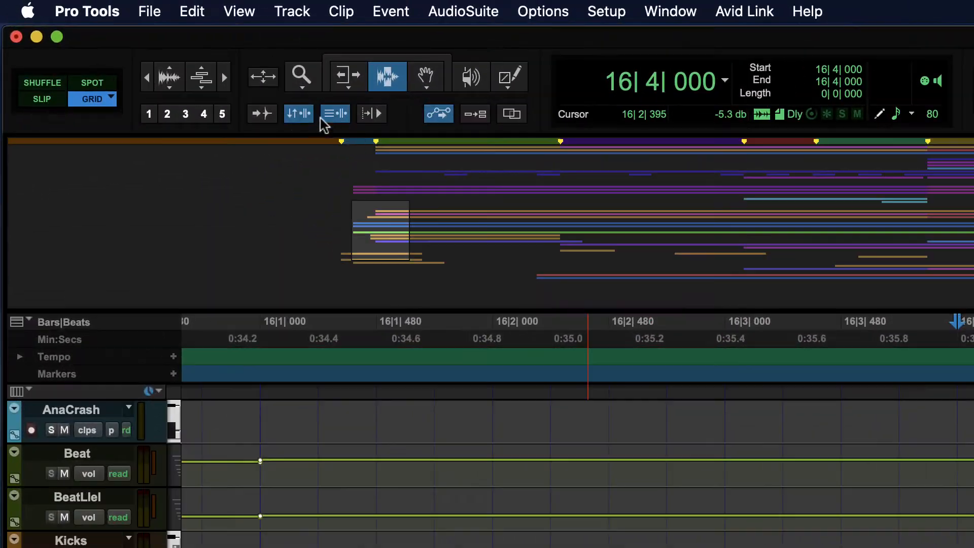
pyautogui.click(261, 120)
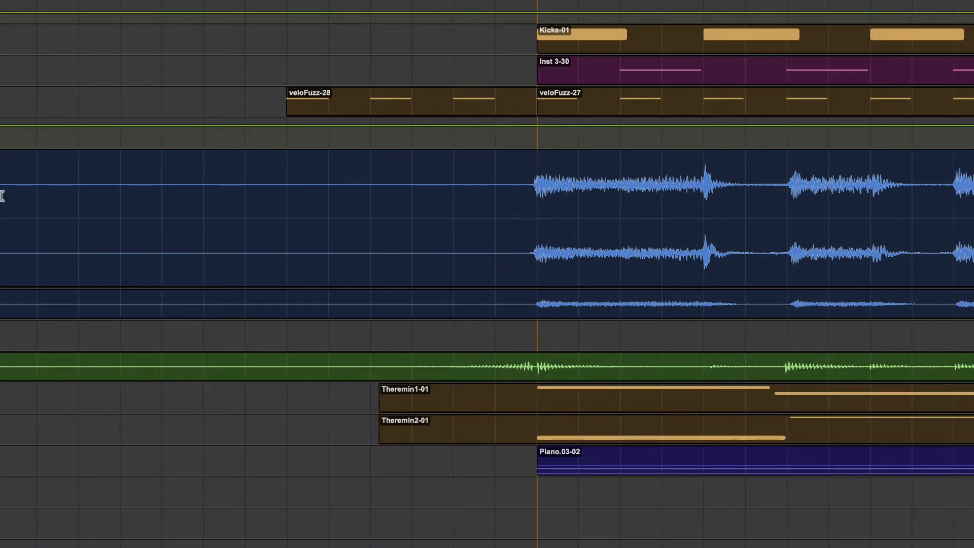
# Jump to the first AcousticXY transient and select the quiet stretch before the first strum at a larger track height
pyautogui.press('Tab')
pyautogui.hotkey('ctrl', 'Up')
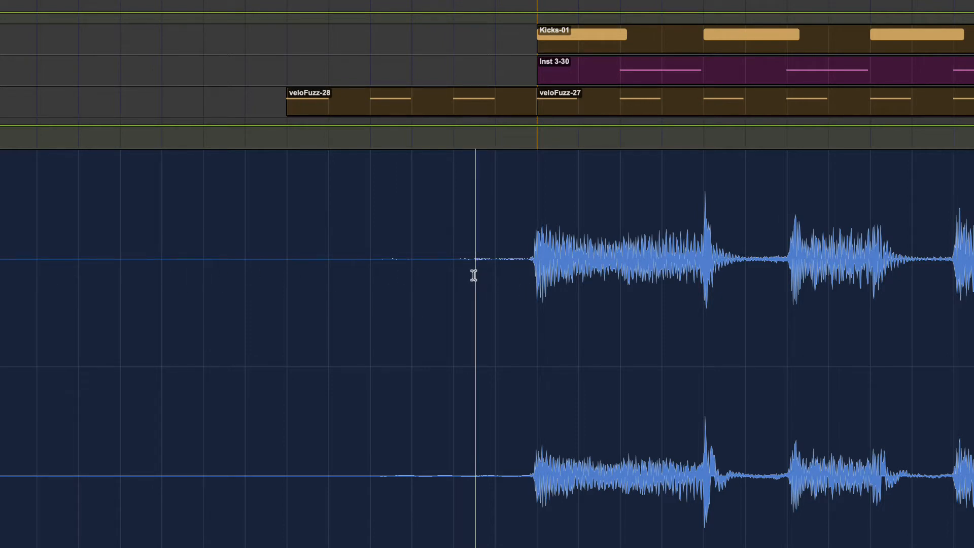
pyautogui.moveTo(473, 280); pyautogui.dragTo(531, 283)
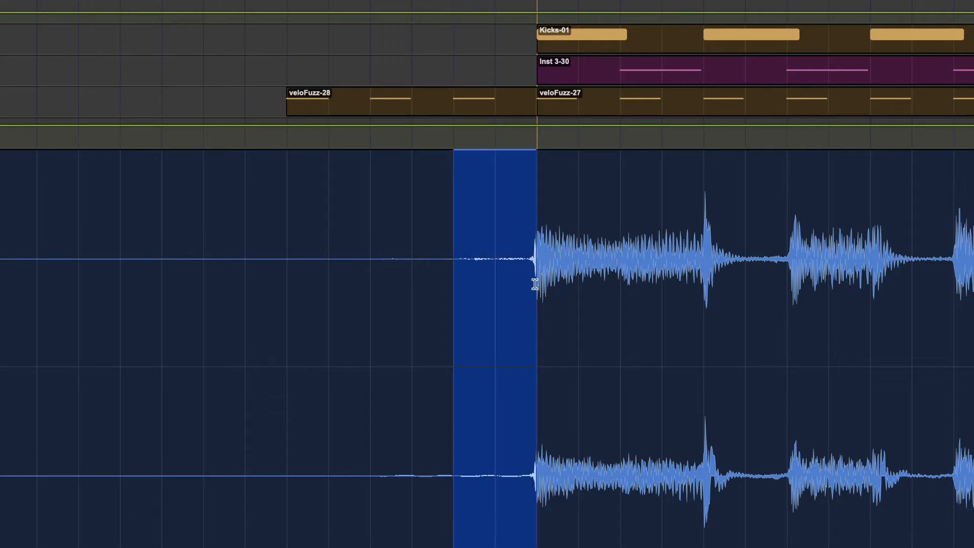
# From the quiet stretch before bar 17, jump to the first strum's transient in AcousticXY and play from there
pyautogui.click(483, 281)
pyautogui.press('Tab')
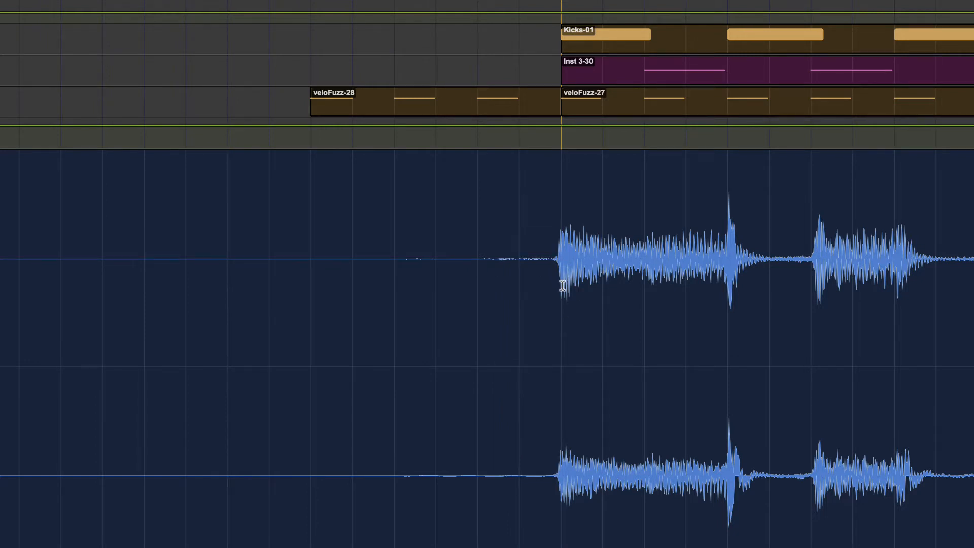
pyautogui.press('space')
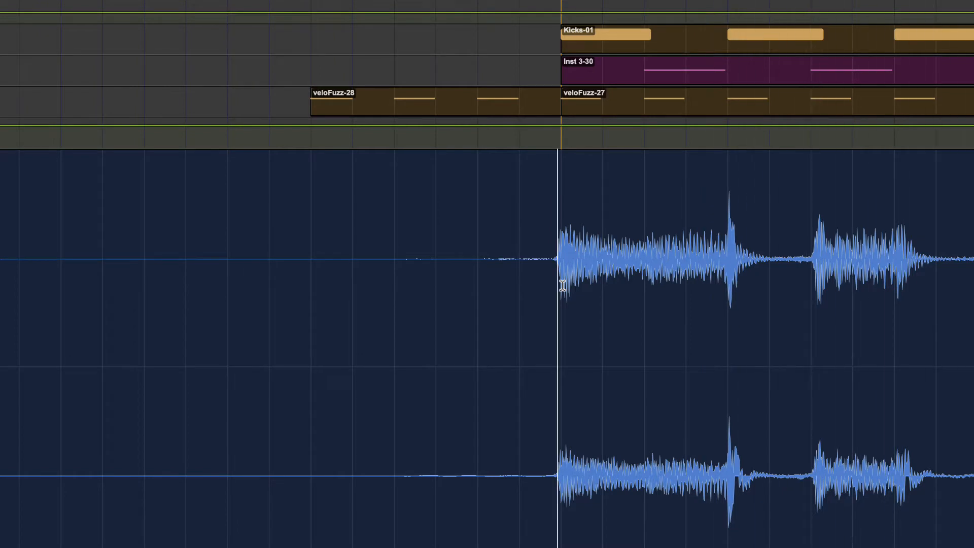
pyautogui.press('space')
pyautogui.press('space')
# Put the cursor earlier in the quiet stretch, jump to the faint transient before the first strum, and audition from it
pyautogui.click(473, 272)
pyautogui.press('Tab')
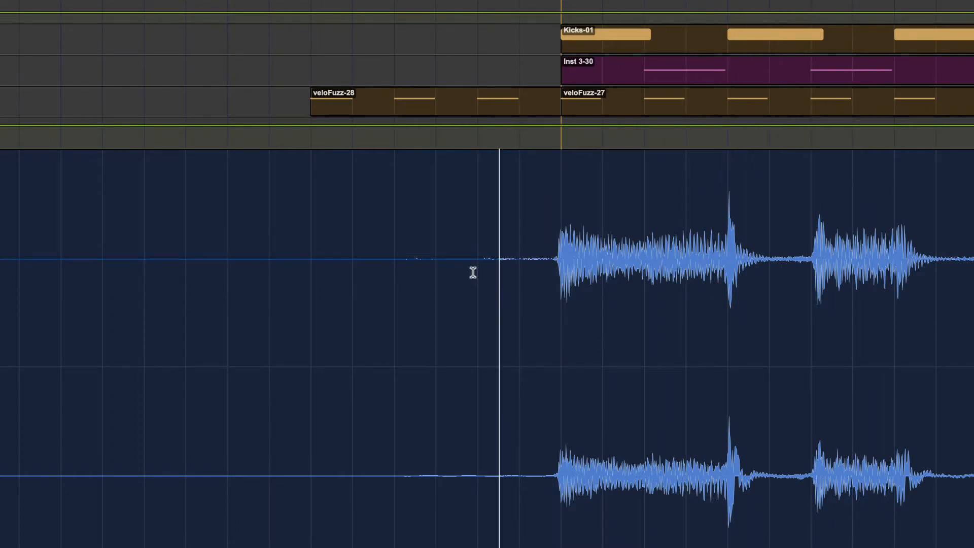
pyautogui.press('space')
pyautogui.press('space')
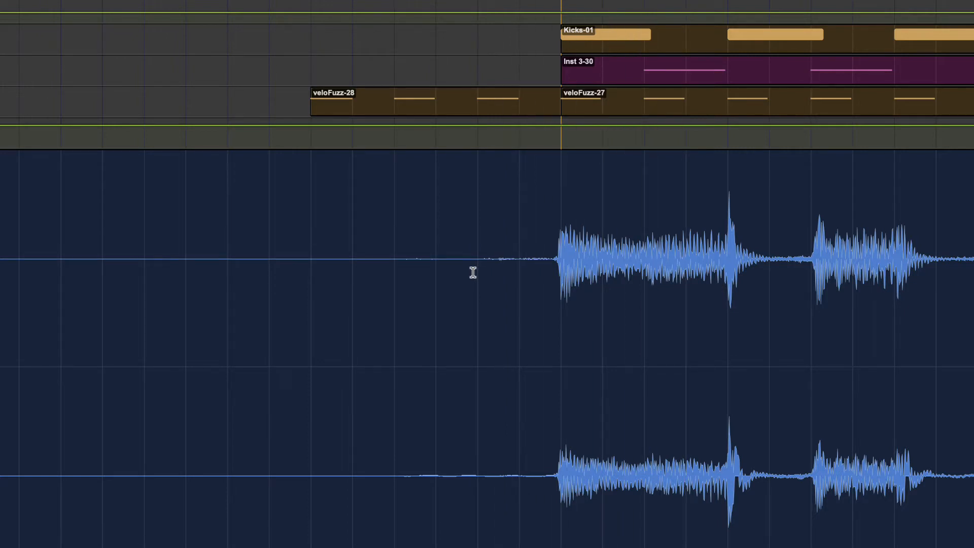
pyautogui.press('space')
pyautogui.press('space')
# Place the cursor in the quiet stretch before bar 17 and step forward transient by transient through the following AcousticXY strums
pyautogui.moveTo(495, 272); pyautogui.dragTo(546, 275)
pyautogui.click(480, 268)
pyautogui.press('space')
pyautogui.press('Tab')
pyautogui.press('Tab')
pyautogui.press('Tab')
pyautogui.press('Tab')
pyautogui.press('Tab')
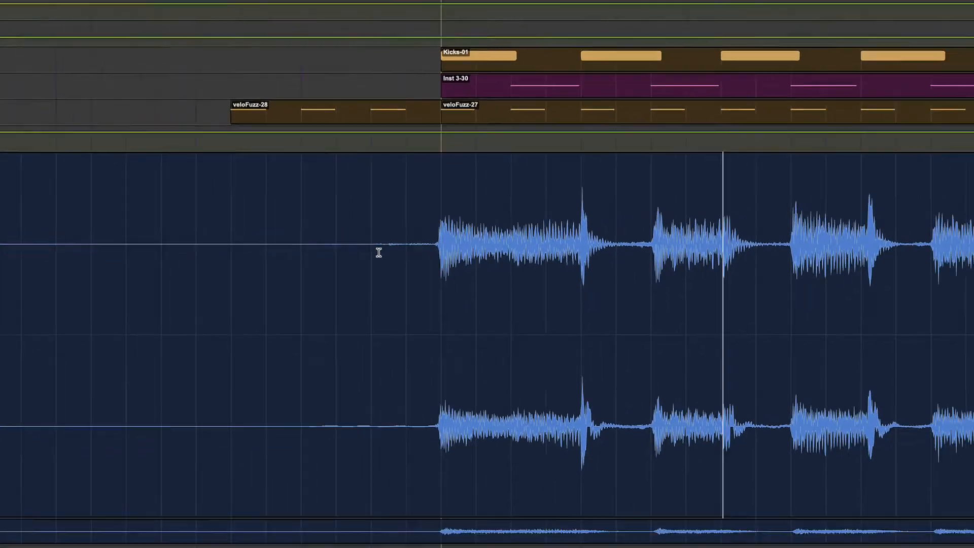
pyautogui.press('Tab')
pyautogui.press('Tab')
pyautogui.press('Tab')
pyautogui.press('Tab')
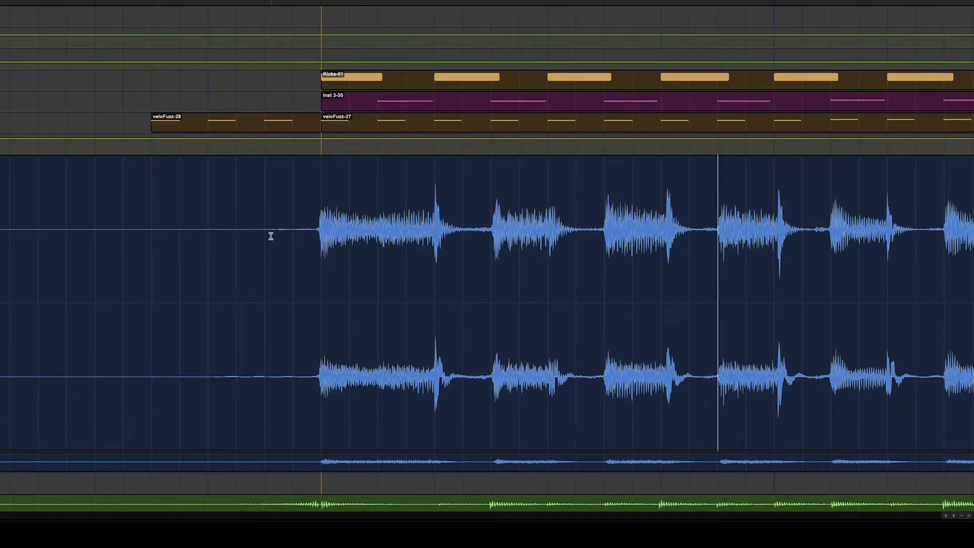
# Step the cursor backward through the AcousticXY transients until it reaches the first strum's transient at bar 17
pyautogui.press('Tab')
pyautogui.hotkey('alt', 'Tab')
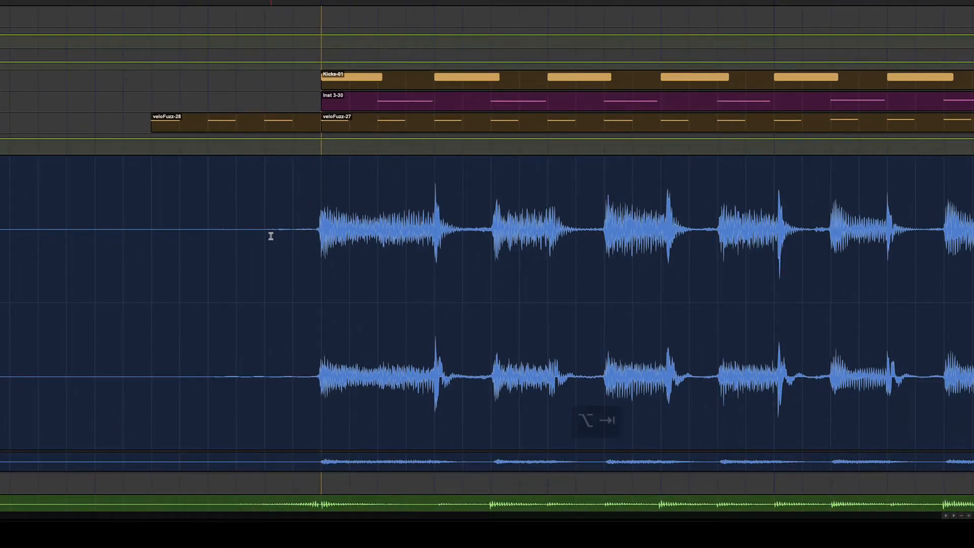
pyautogui.hotkey('alt', 'Tab')
pyautogui.hotkey('alt', 'Tab')
pyautogui.hotkey('alt', 'Tab')
pyautogui.hotkey('alt', 'Tab')
pyautogui.hotkey('alt', 'Tab')
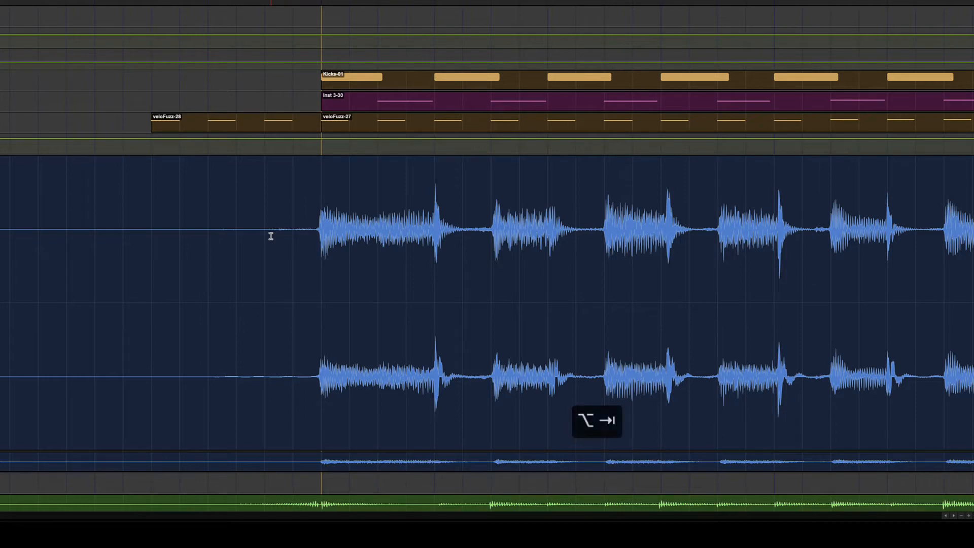
pyautogui.hotkey('alt', 'Tab')
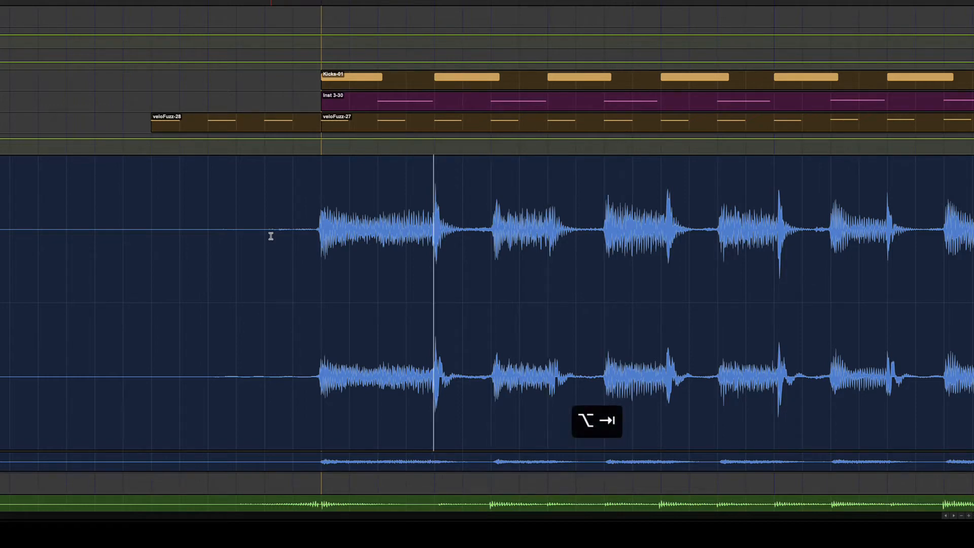
pyautogui.hotkey('alt', 'Tab')
pyautogui.hotkey('alt', 'Tab')
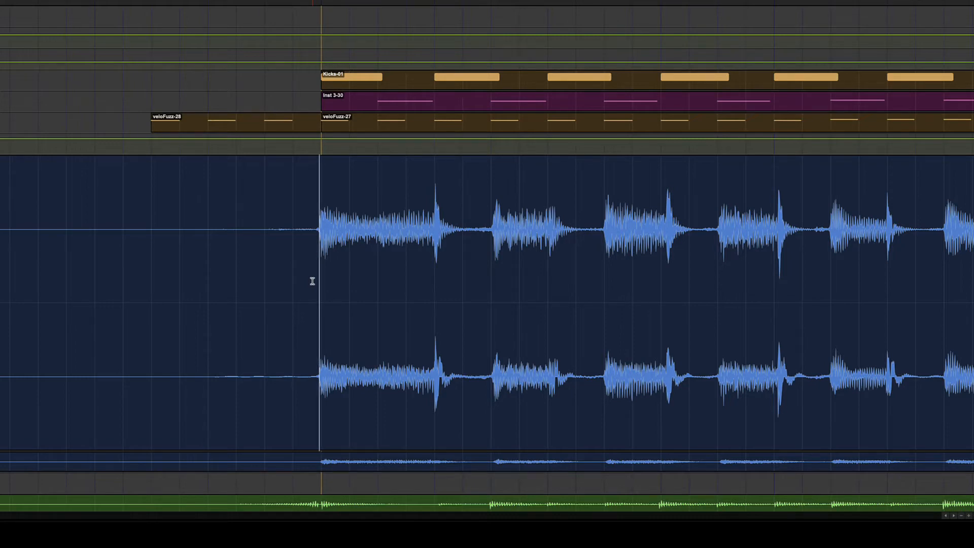
# Extend the selection from the first strum transient by transient to the second strum, auditioning the selection along the way
pyautogui.hotkey('shift', 'Tab')
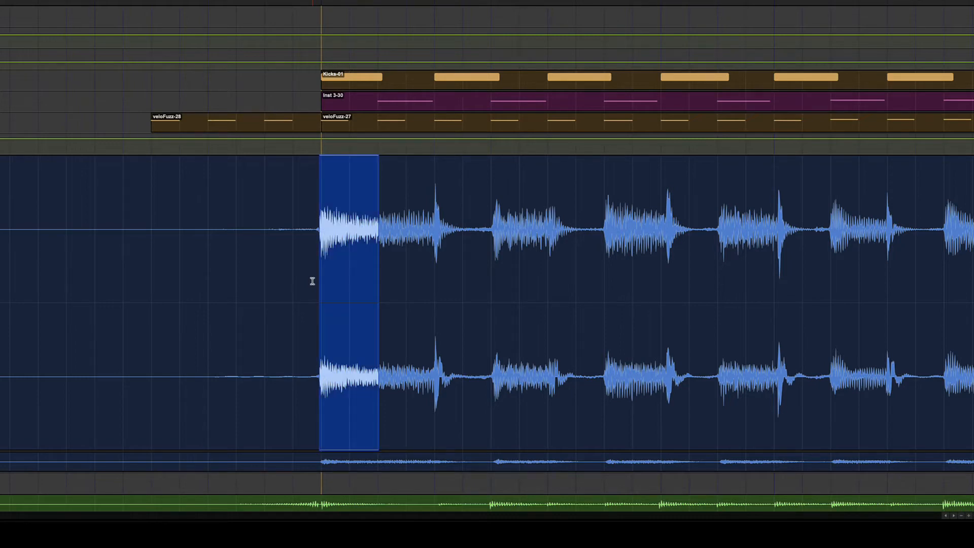
pyautogui.press('space')
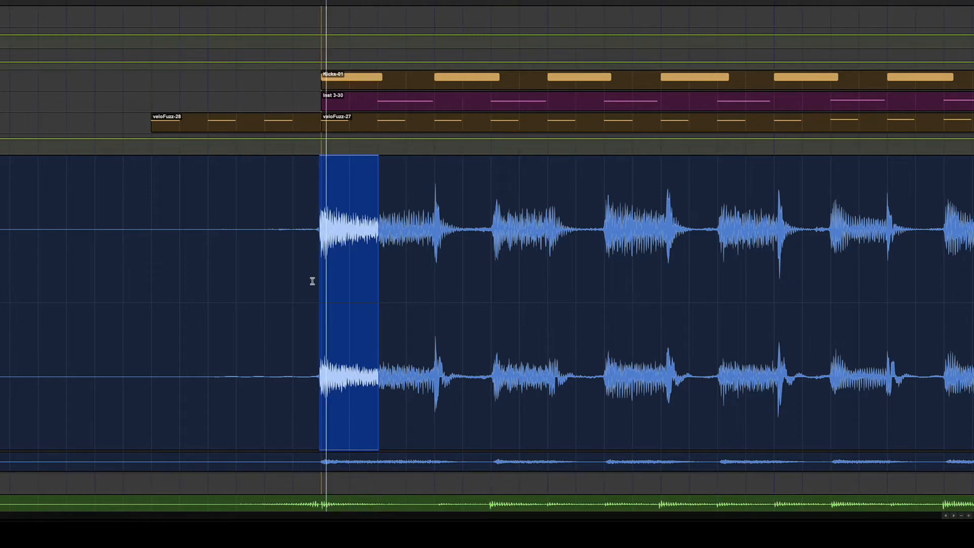
pyautogui.press('space')
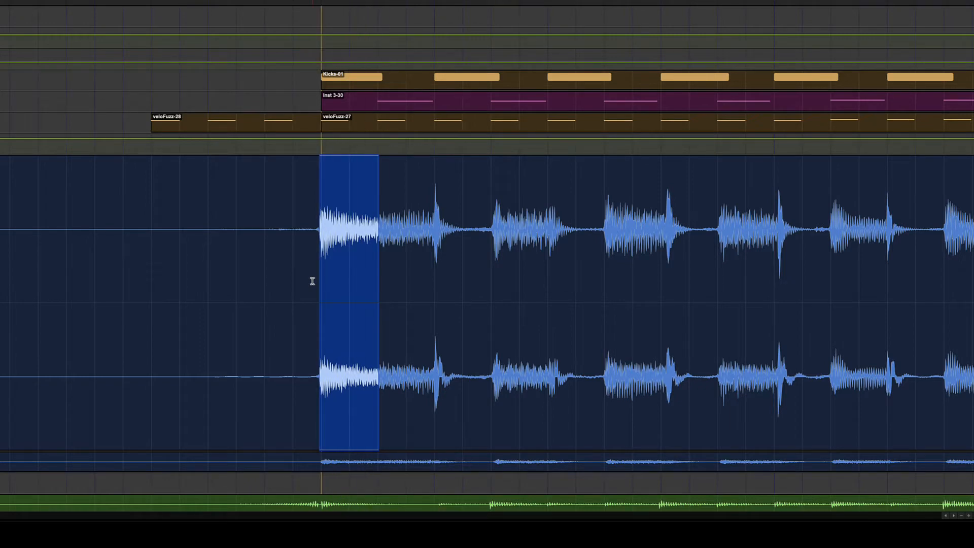
pyautogui.hotkey('shift', 'Tab')
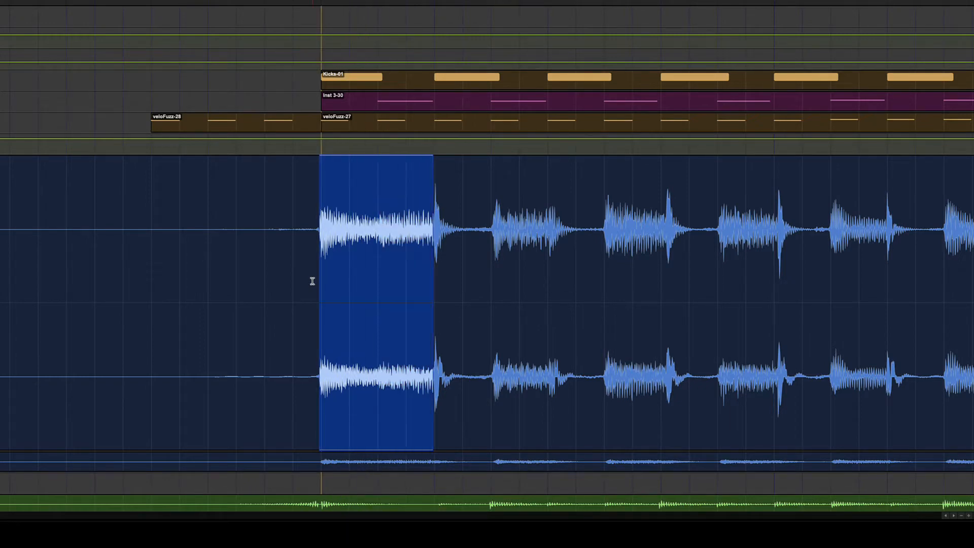
pyautogui.press('space')
pyautogui.hotkey('shift', 'Tab')
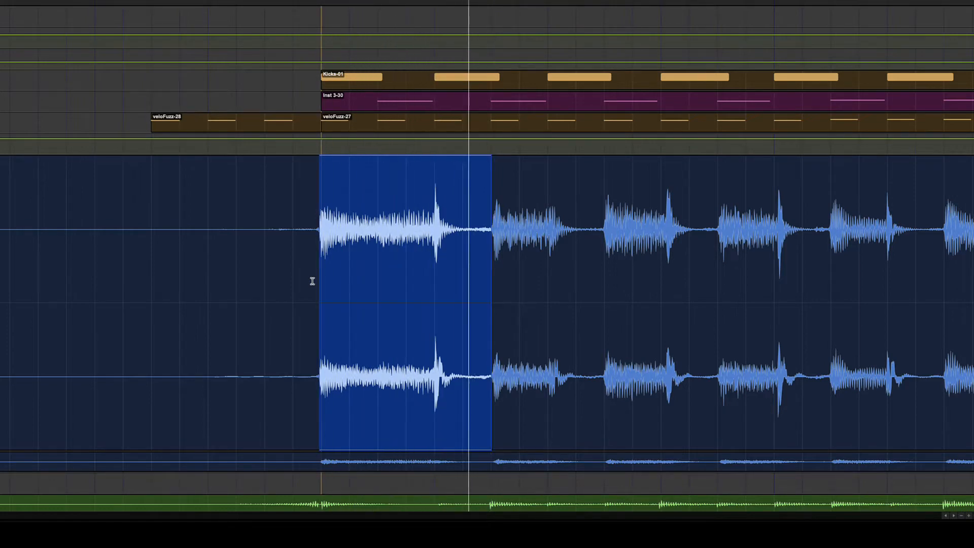
pyautogui.press('space')
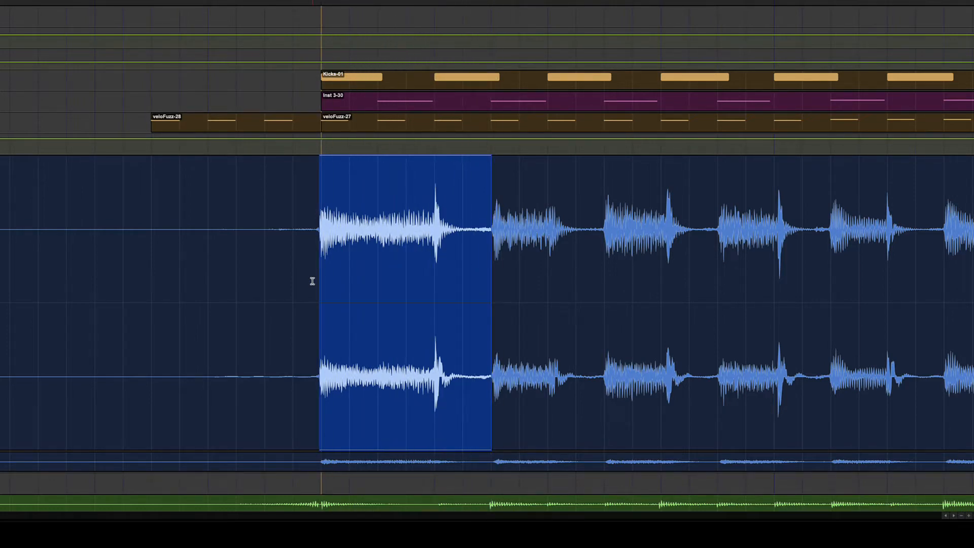
# Restart from the quiet stretch before bar 17 and select from the first strum's transient through several following AcousticXY transients
pyautogui.click(313, 281)
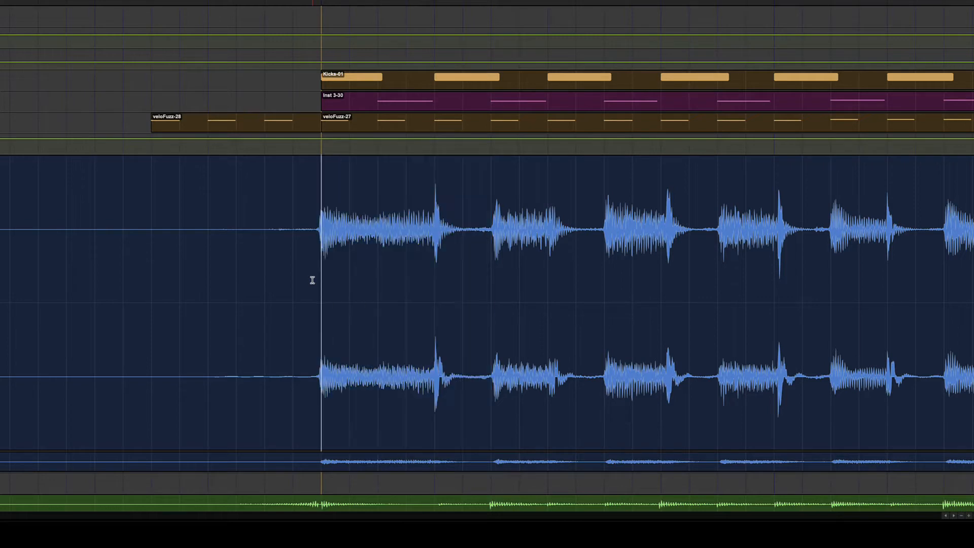
pyautogui.click(110, 278)
pyautogui.press('space')
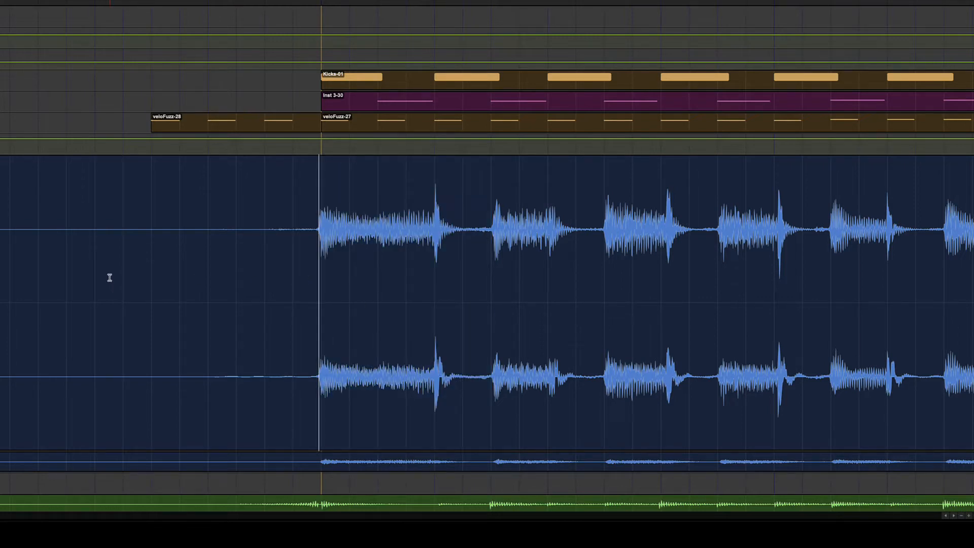
pyautogui.hotkey('shift', 'Tab')
pyautogui.hotkey('shift', 'Tab')
pyautogui.hotkey('shift', 'Tab')
pyautogui.hotkey('shift', 'Tab')
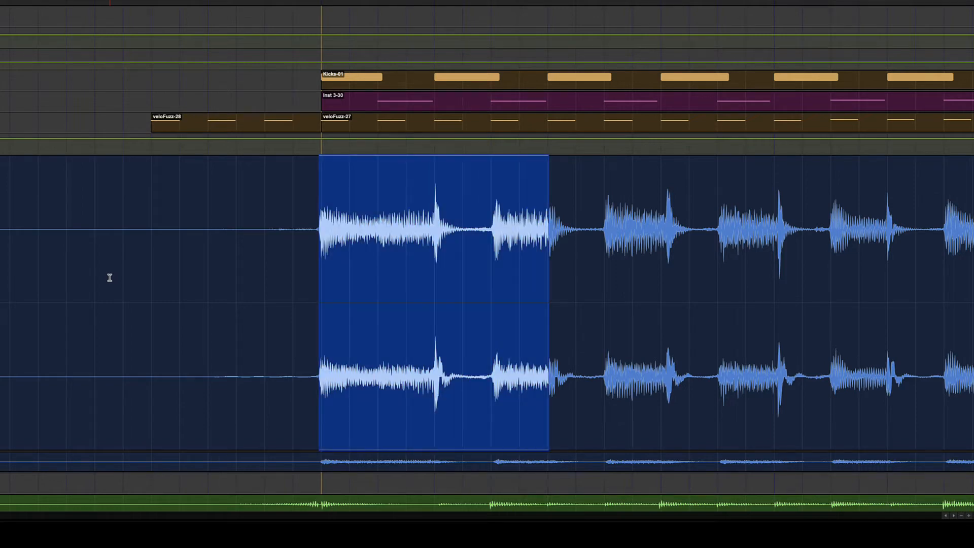
pyautogui.hotkey('shift', 'Tab')
# Put the cursor back in the quiet stretch, step forward through the AcousticXY transients, and step back to the second strum
pyautogui.click(153, 272)
pyautogui.press('Tab')
pyautogui.press('Tab')
pyautogui.press('Tab')
pyautogui.press('Tab')
pyautogui.press('Tab')
pyautogui.press('Tab')
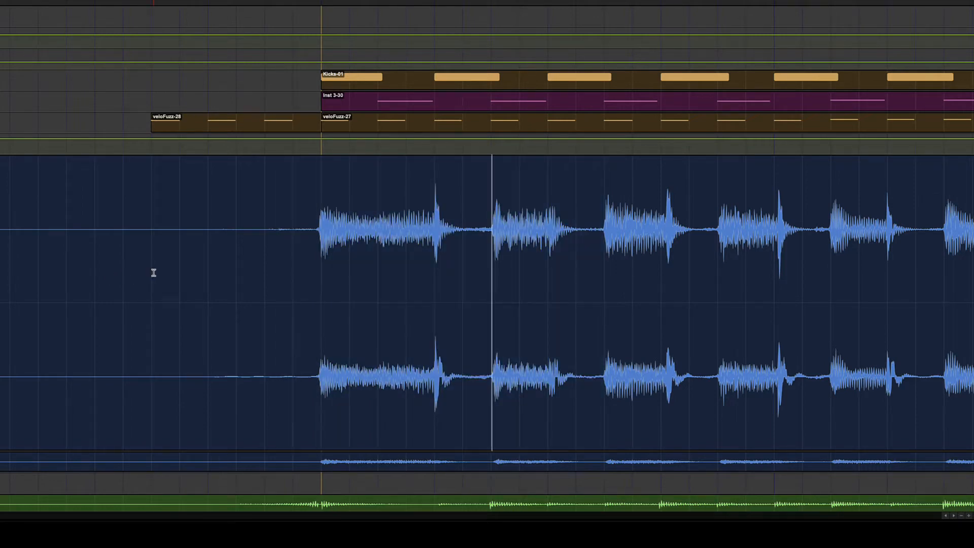
pyautogui.hotkey('alt', 'Tab')
pyautogui.hotkey('alt', 'Tab')
pyautogui.hotkey('alt', 'Tab')
pyautogui.hotkey('alt', 'Tab')
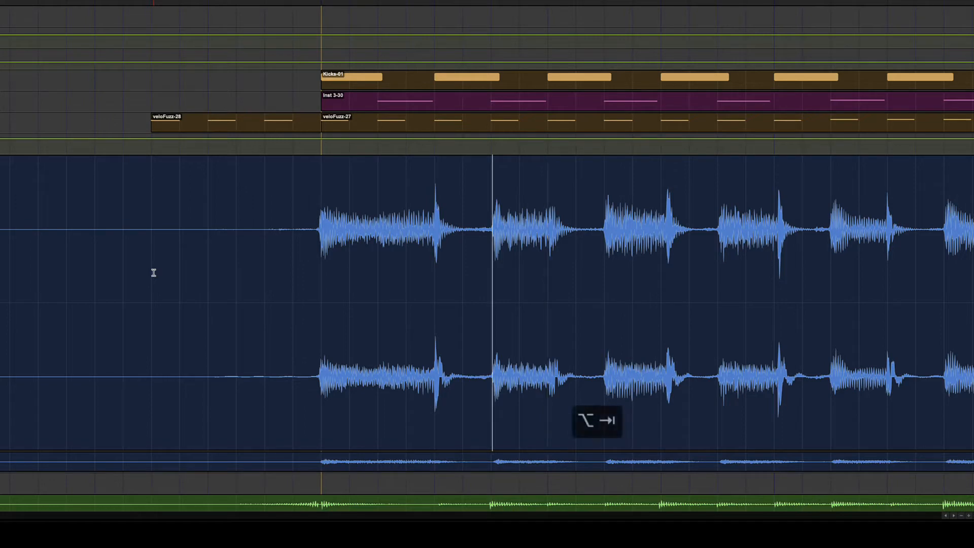
# Jump to the third strum's transient in AcousticXY, select backward to the second strum's transient, and audition the selection
pyautogui.click(498, 246)
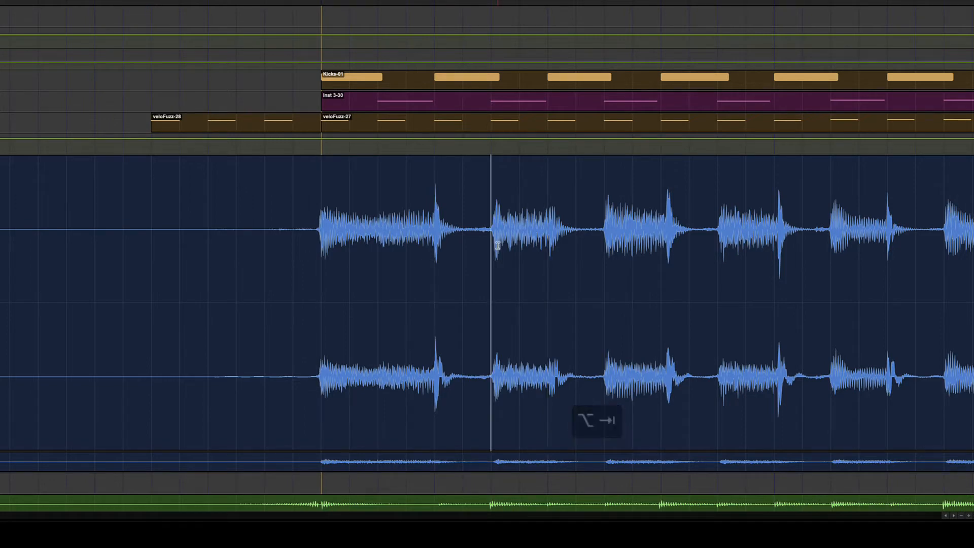
pyautogui.press('Tab')
pyautogui.press('Tab')
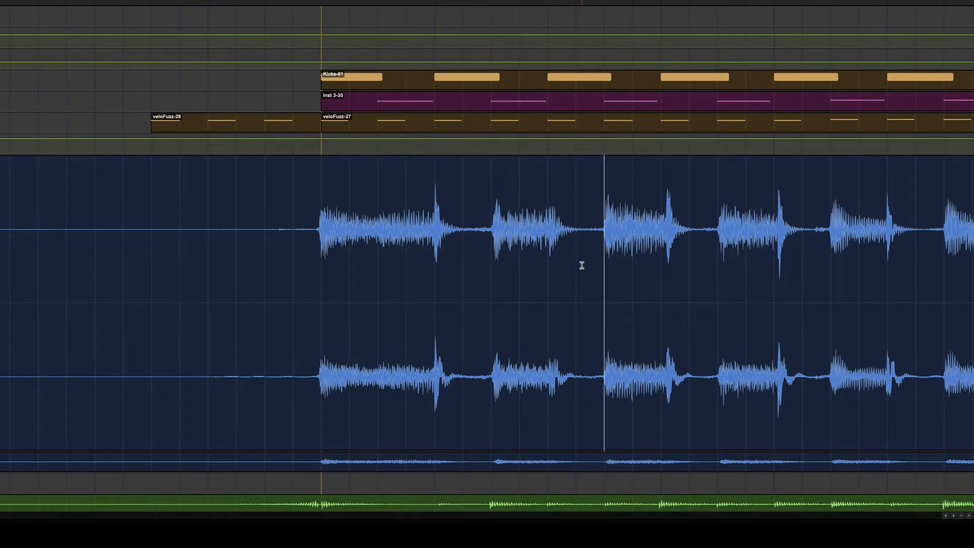
pyautogui.hotkey('alt', 'shift', 'Tab')
pyautogui.hotkey('alt', 'shift', 'Tab')
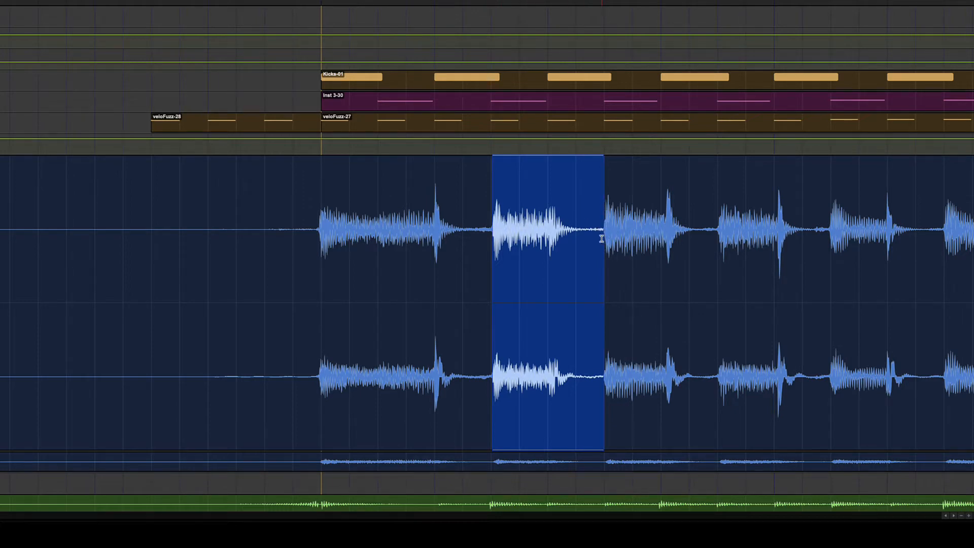
pyautogui.press('space')
# Place the cursor at 17|2|240 and reduce the AcousticXY track's height to match the neighbouring tracks
pyautogui.click(462, 238)
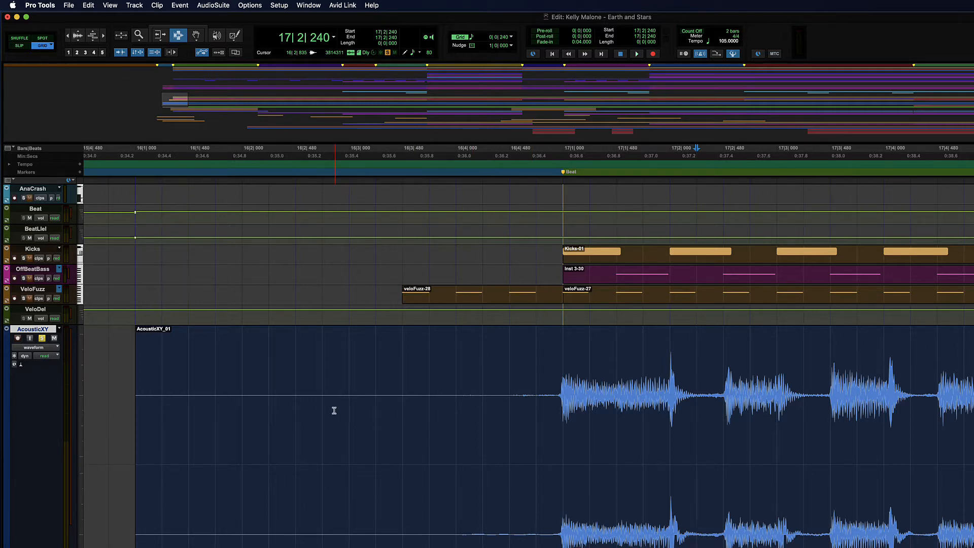
pyautogui.click(81, 381)
pyautogui.click(95, 354)
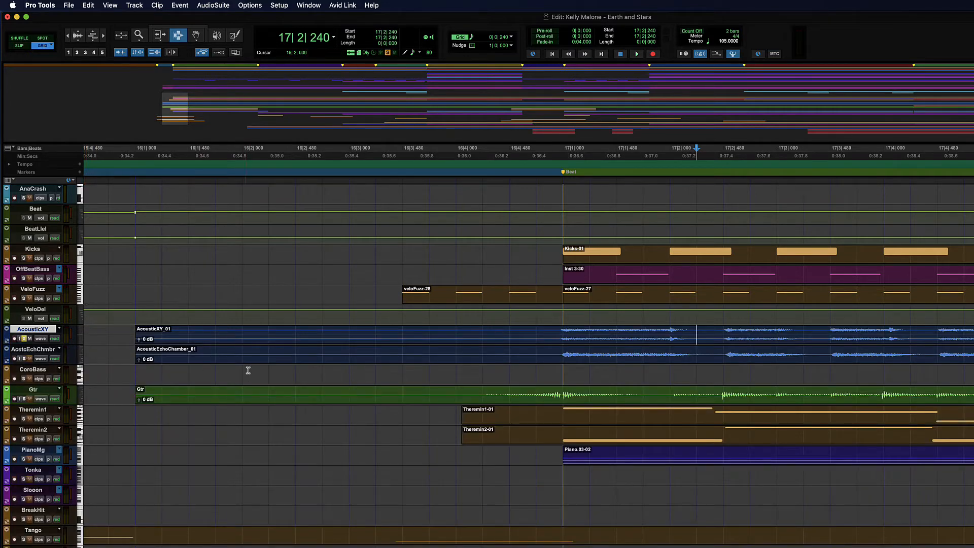
# In the Mix window, move the MoreDrums channel strip between VeloDel and AcousticXY
pyautogui.scroll(10, 250, 370)
pyautogui.scroll(5, 250, 371)
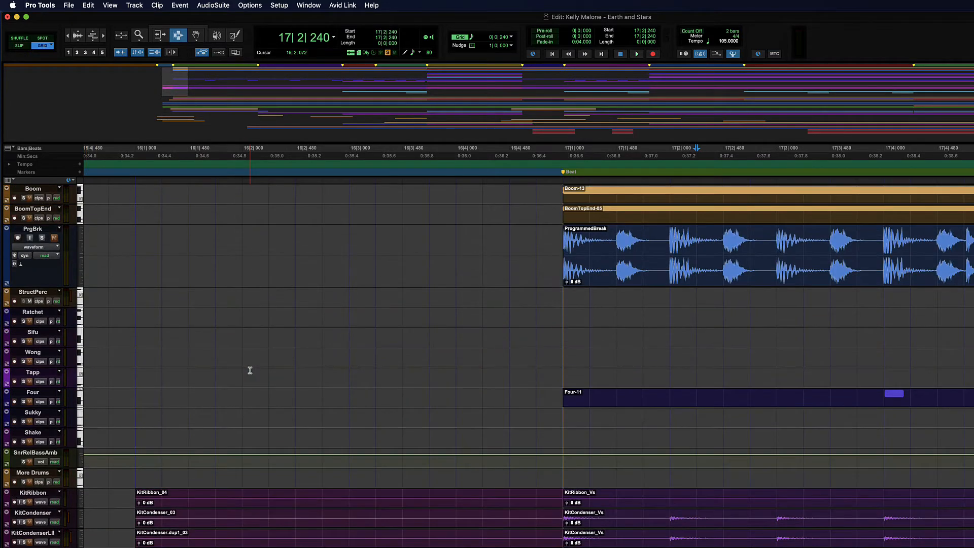
pyautogui.press('super+equal')
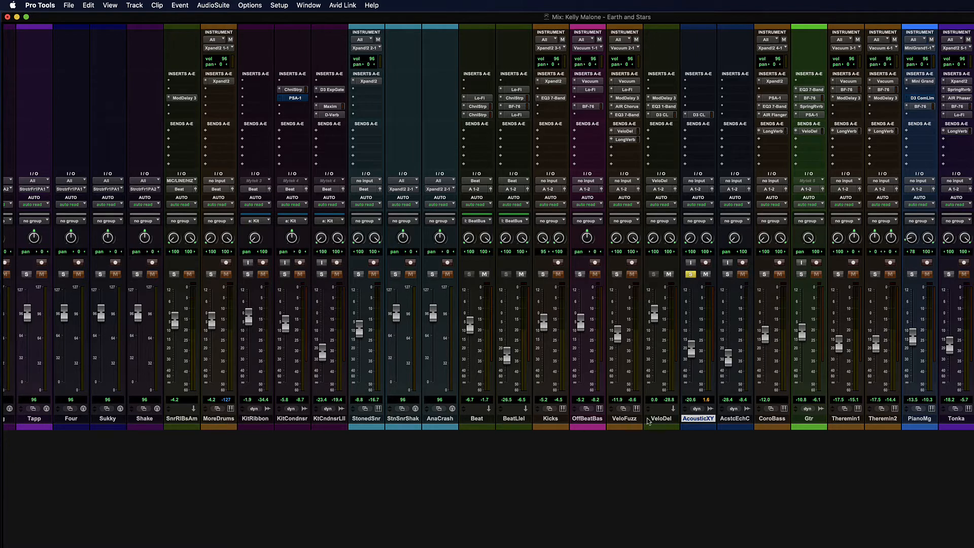
pyautogui.click(217, 418)
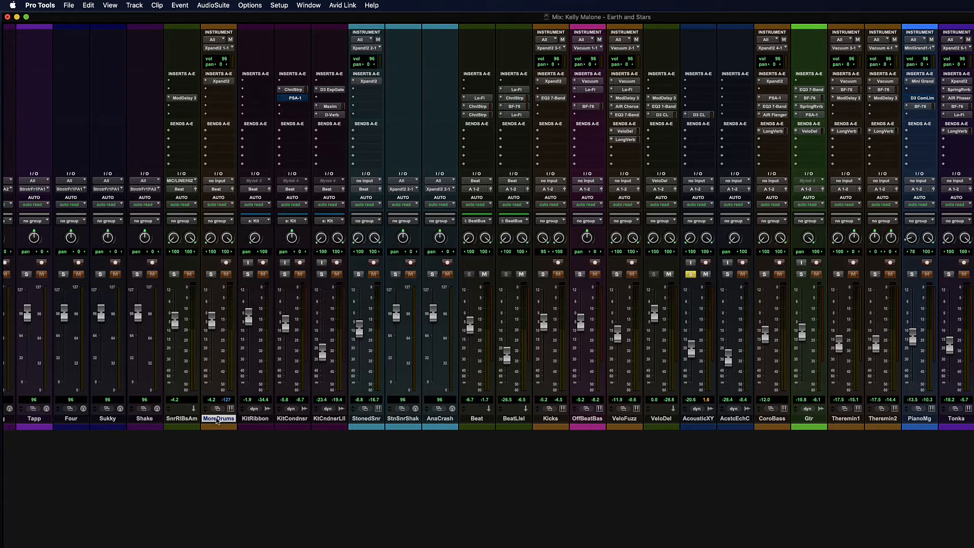
pyautogui.moveTo(217, 421); pyautogui.dragTo(676, 430)
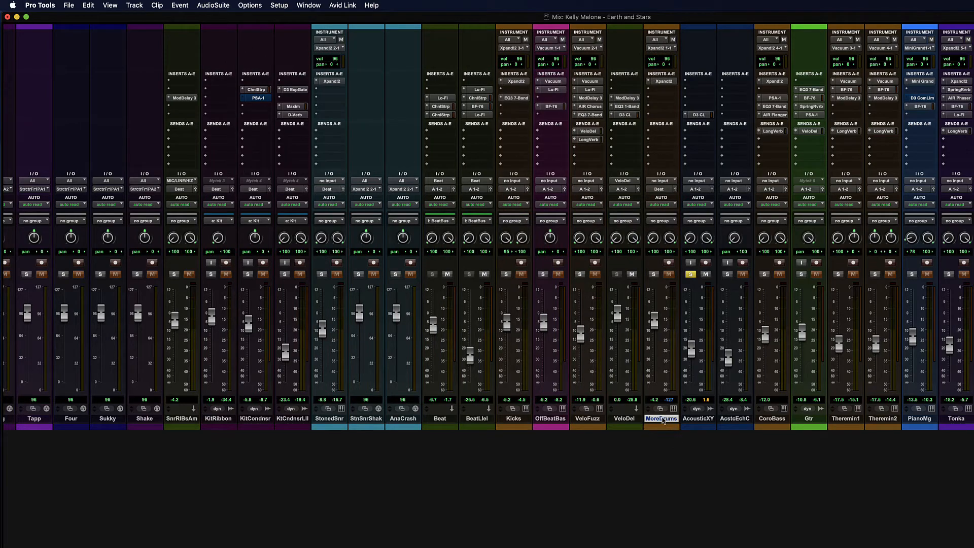
# Return to the Edit window and move the More Drums track back between SnrRelBassAmb and KitRibbon
pyautogui.press('super+equal')
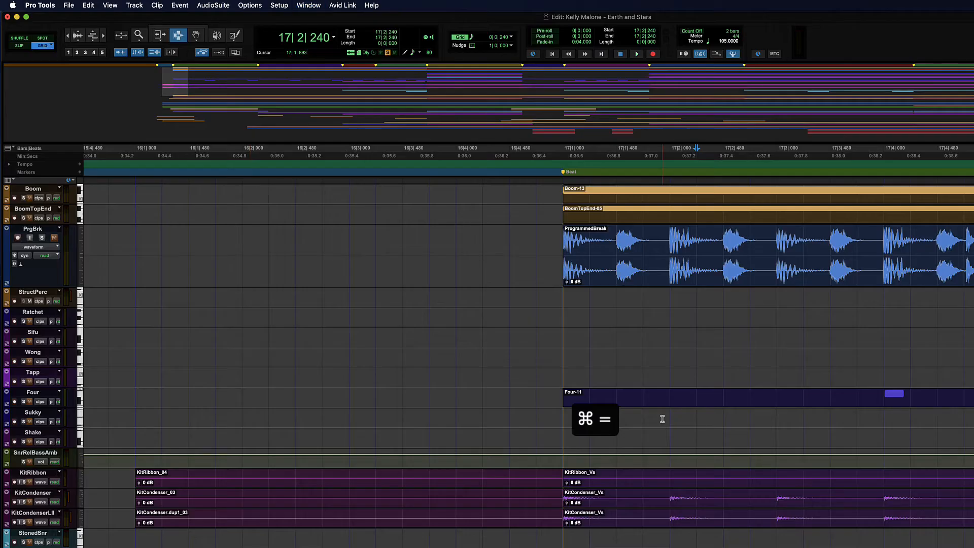
pyautogui.scroll(-15, 457, 411)
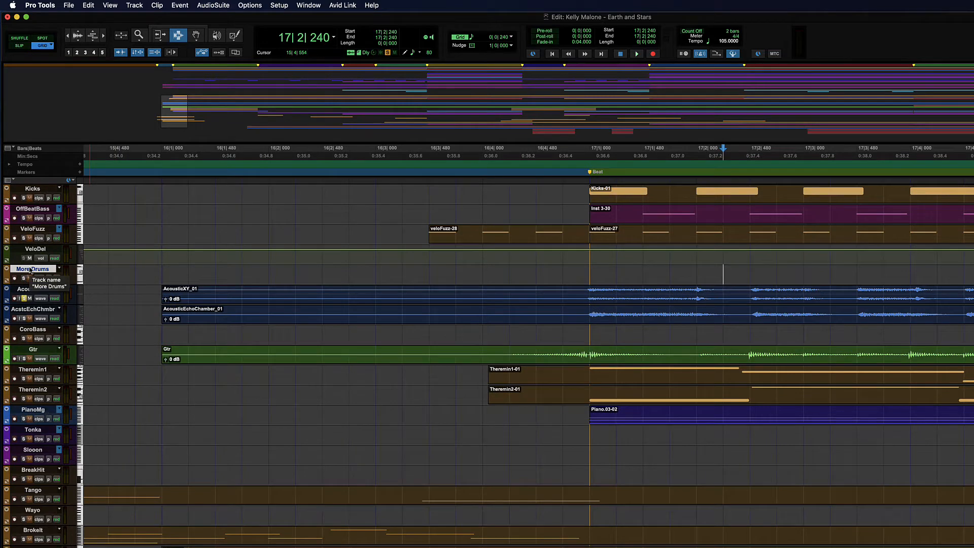
pyautogui.scroll(13, 31, 269)
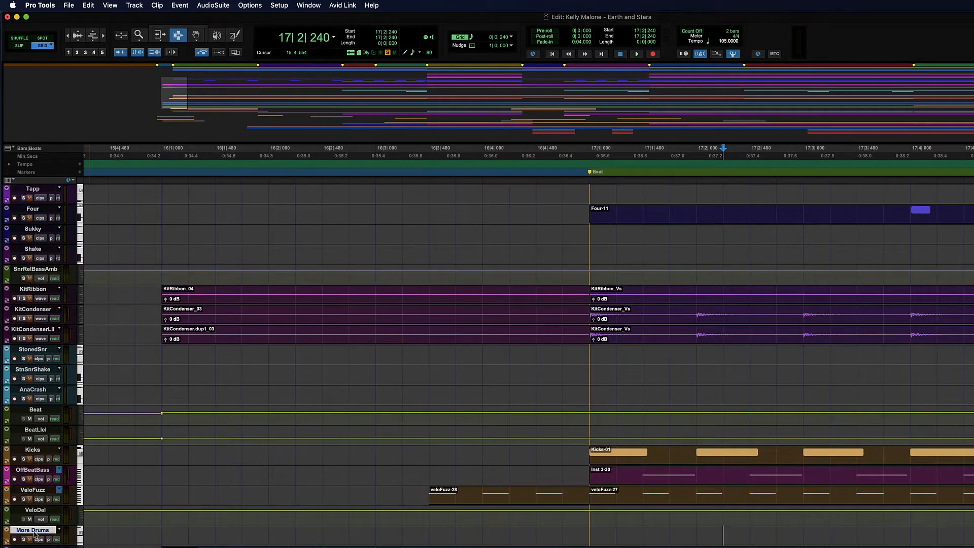
pyautogui.moveTo(34, 533); pyautogui.dragTo(28, 285)
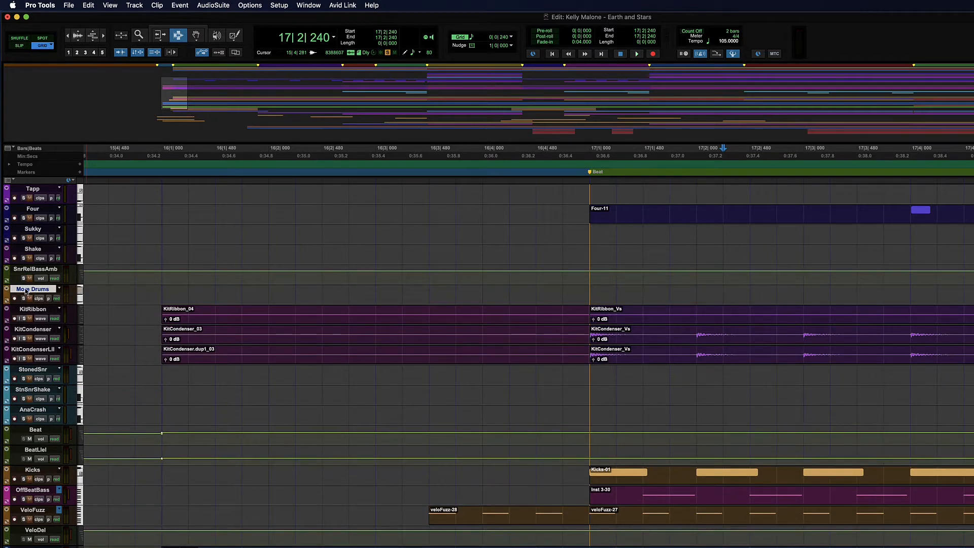
# Select the consecutive tracks from More Drums through KitCondenserLlel as a group for moving
pyautogui.keyDown('shift'); pyautogui.click(34, 349); pyautogui.keyUp('shift')
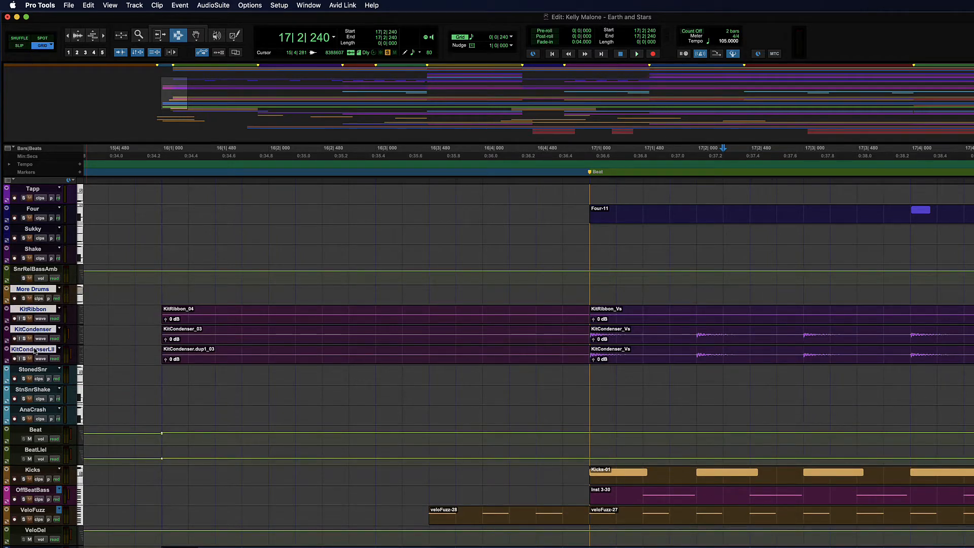
pyautogui.moveTo(34, 349)
pyautogui.mouseDown()
pyautogui.moveTo(30, 546)
pyautogui.moveTo(29, 350)
pyautogui.mouseUp()
pyautogui.moveTo(35, 352)
pyautogui.mouseDown()
pyautogui.moveTo(31, 507)
pyautogui.moveTo(21, 349)
pyautogui.mouseUp()
# Show the Tracks list beside the Edit window's tracks and widen it to fit the full track names
pyautogui.click(6, 547)
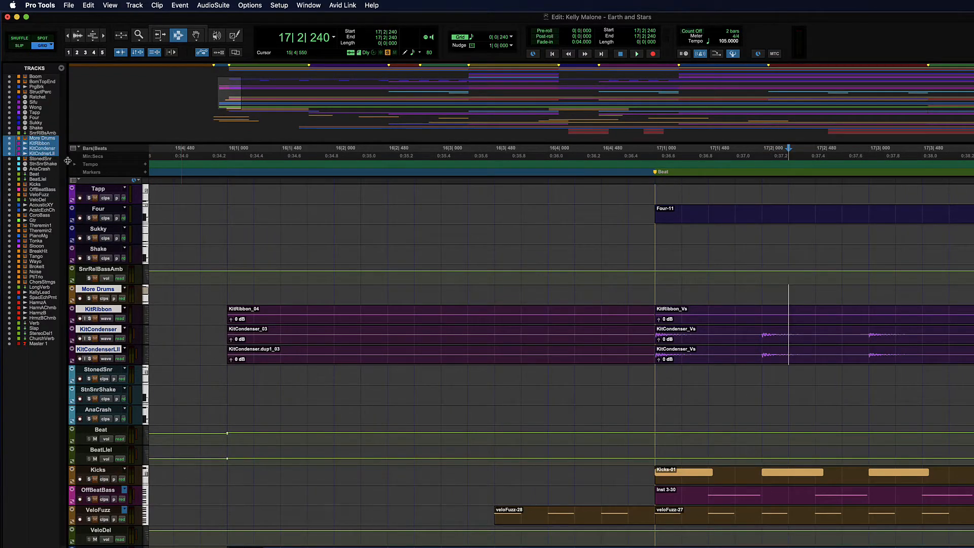
pyautogui.moveTo(67, 162); pyautogui.dragTo(250, 162)
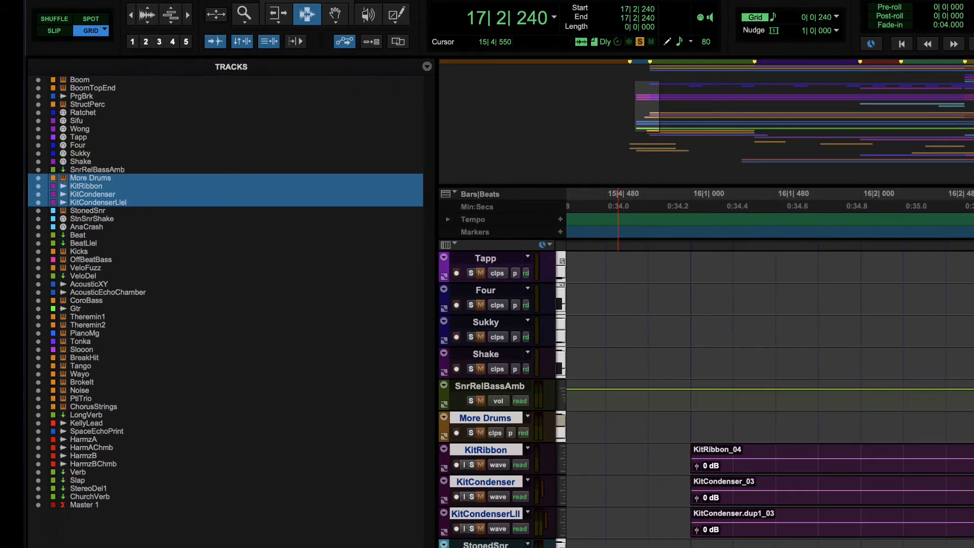
# In the Tracks list, move More Drums between VeloDel and AcousticXY, and then up between Shake and SnrRelBassAmb
pyautogui.click(91, 152)
pyautogui.click(110, 185)
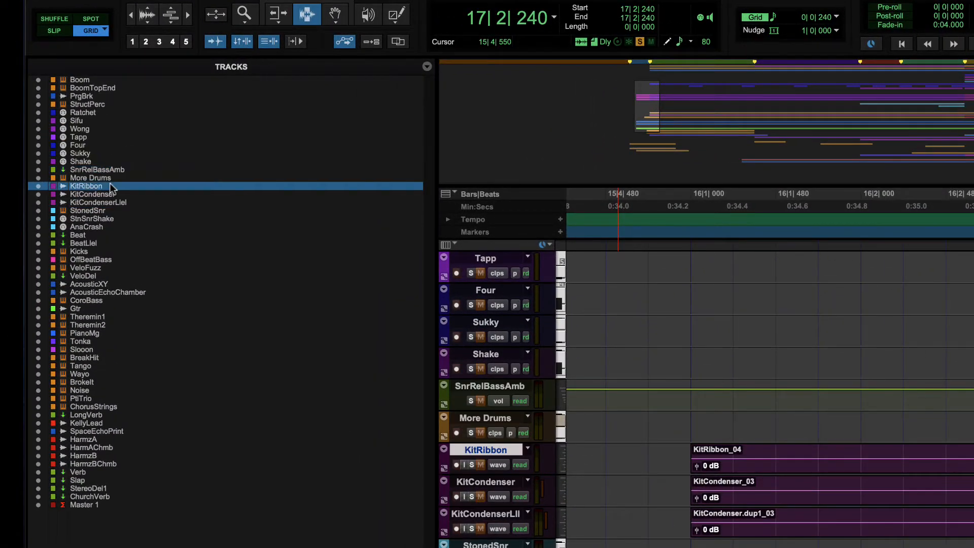
pyautogui.click(105, 178)
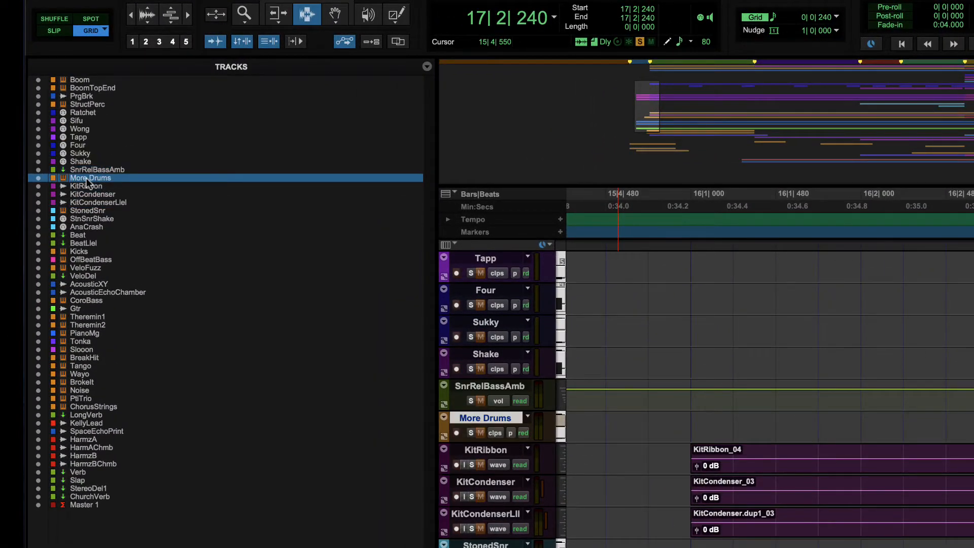
pyautogui.moveTo(89, 179); pyautogui.dragTo(154, 299)
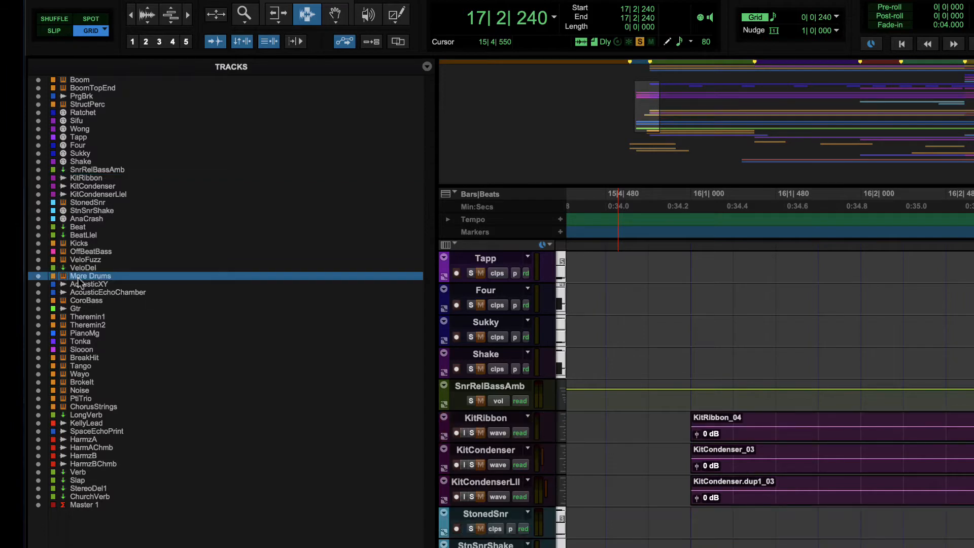
pyautogui.moveTo(80, 275); pyautogui.dragTo(82, 168)
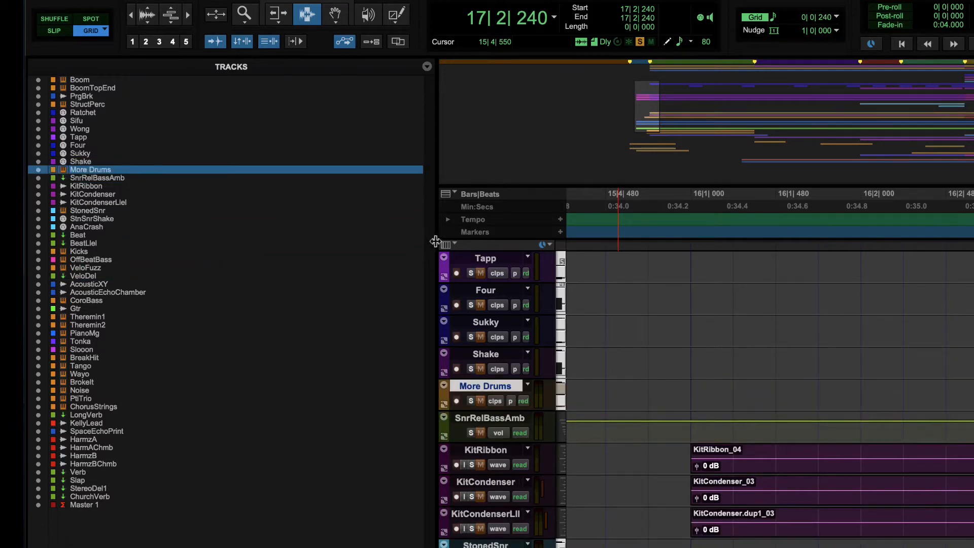
# Collapse the Tracks list beside the Edit window's tracks and zoom out to fit the entire session timeline
pyautogui.moveTo(434, 244); pyautogui.dragTo(207, 251)
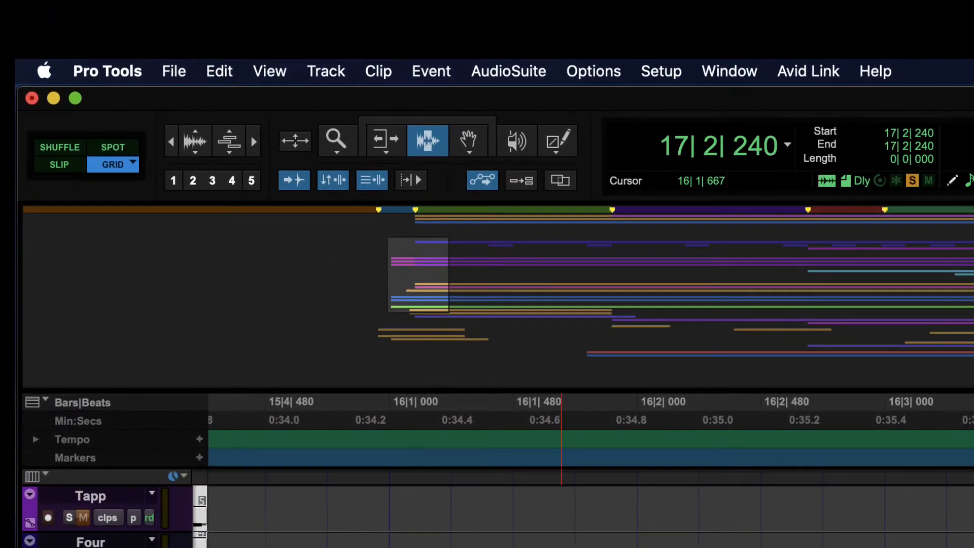
pyautogui.doubleClick(335, 144)
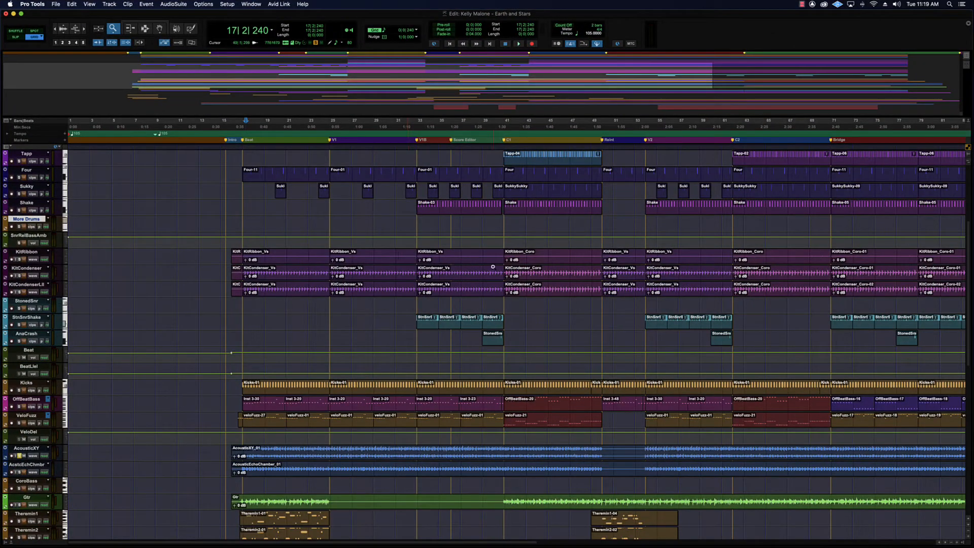
# Use the Zoomer tool to magnify the timeline progressively around the V1B marker, down to fine detail at the clip boundary
pyautogui.click(464, 275)
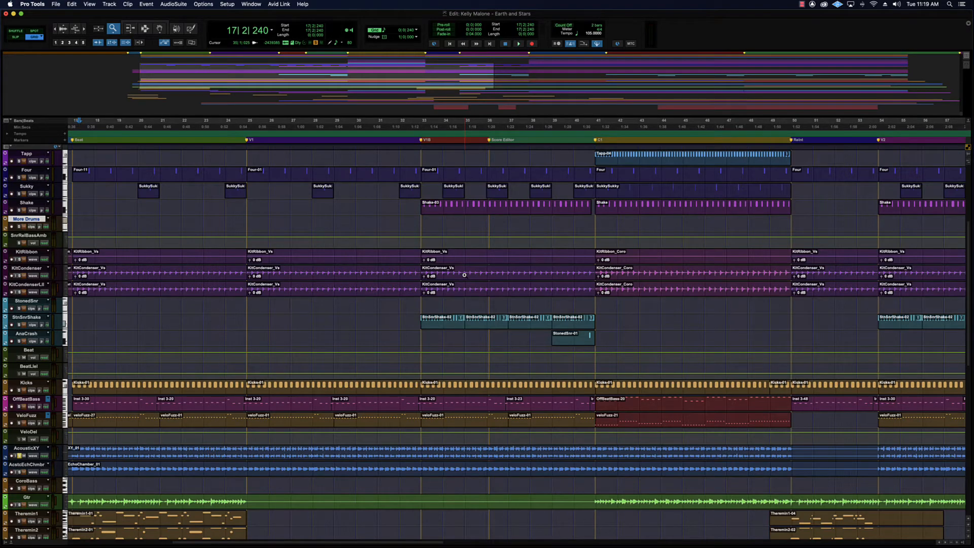
pyautogui.click(477, 273)
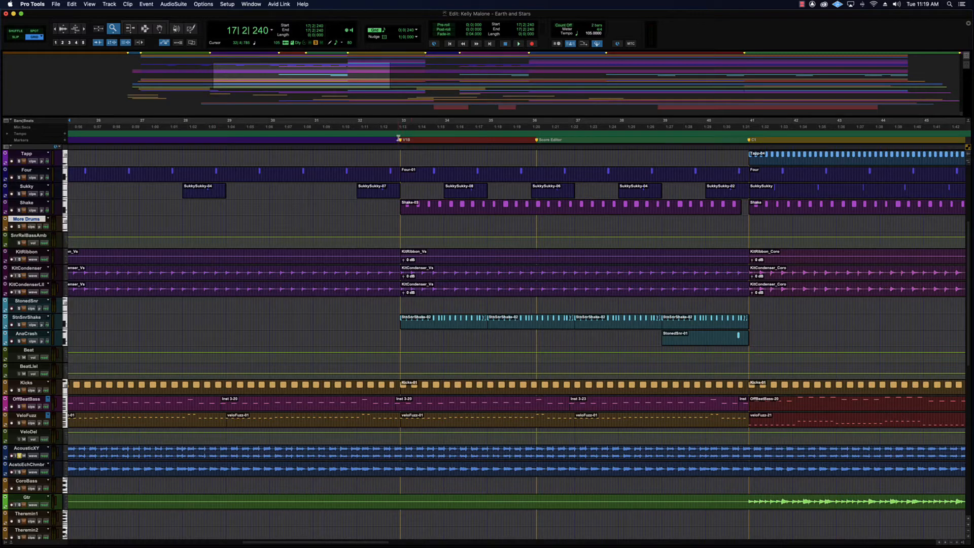
pyautogui.click(400, 174)
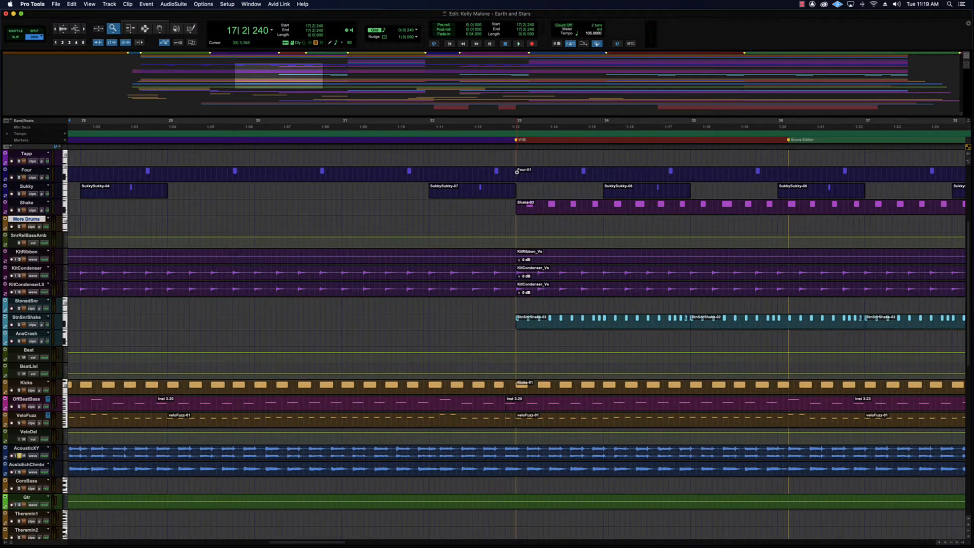
pyautogui.moveTo(516, 175); pyautogui.dragTo(515, 180)
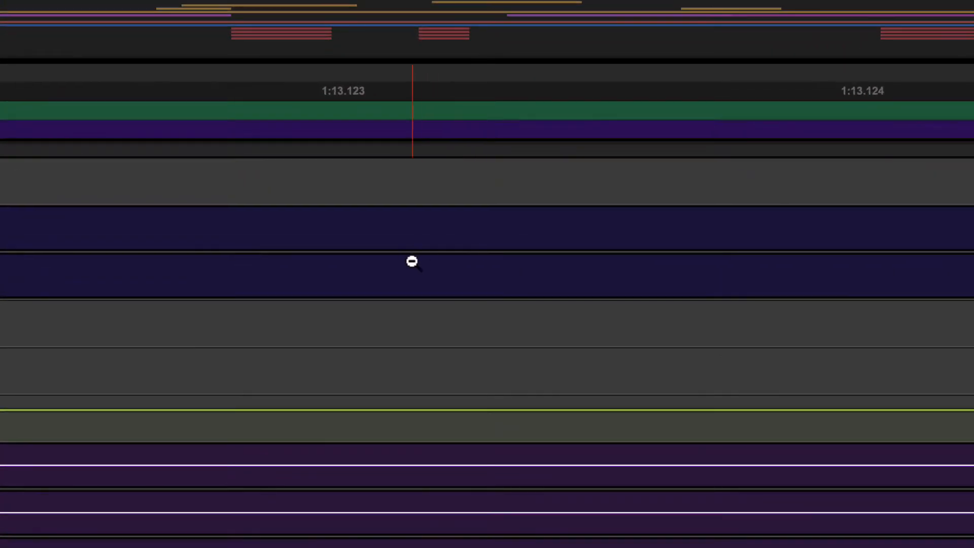
# Zoom back out step by step with the Zoomer tool, and then fit the entire session in the Edit window
pyautogui.keyDown('alt'); pyautogui.click(419, 265); pyautogui.keyUp('alt')
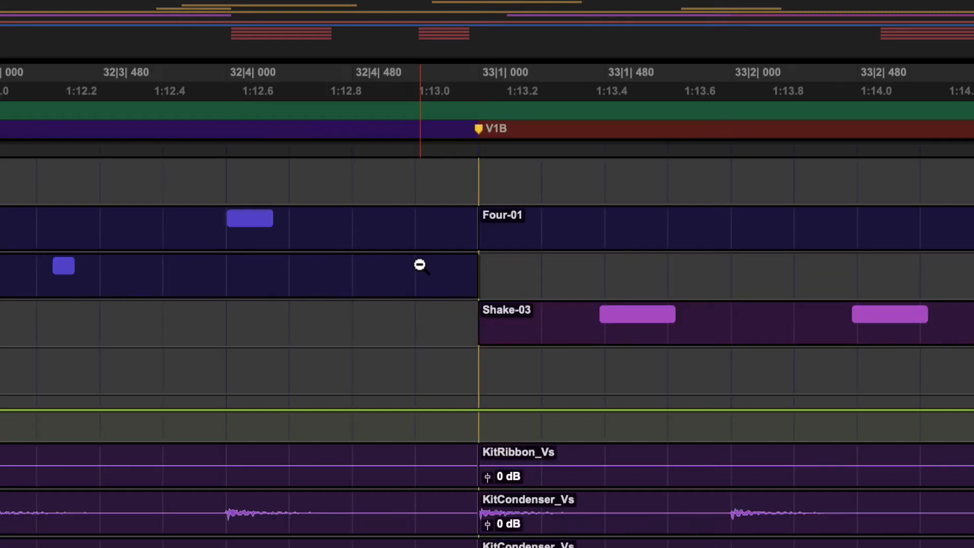
pyautogui.keyDown('alt'); pyautogui.click(420, 265); pyautogui.keyUp('alt')
pyautogui.keyDown('alt'); pyautogui.click(420, 265); pyautogui.keyUp('alt')
pyautogui.keyDown('alt'); pyautogui.click(419, 265); pyautogui.keyUp('alt')
pyautogui.keyDown('alt'); pyautogui.click(419, 265); pyautogui.keyUp('alt')
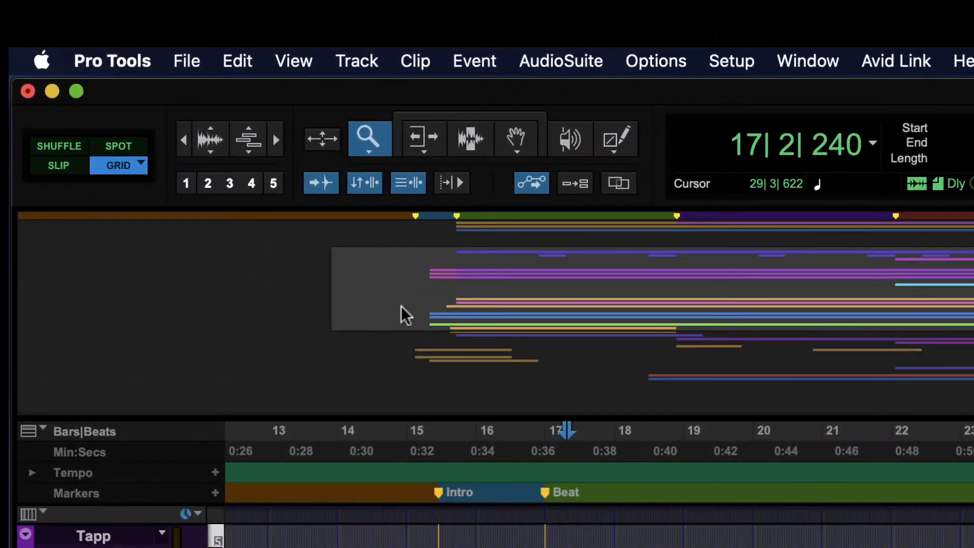
pyautogui.doubleClick(369, 137)
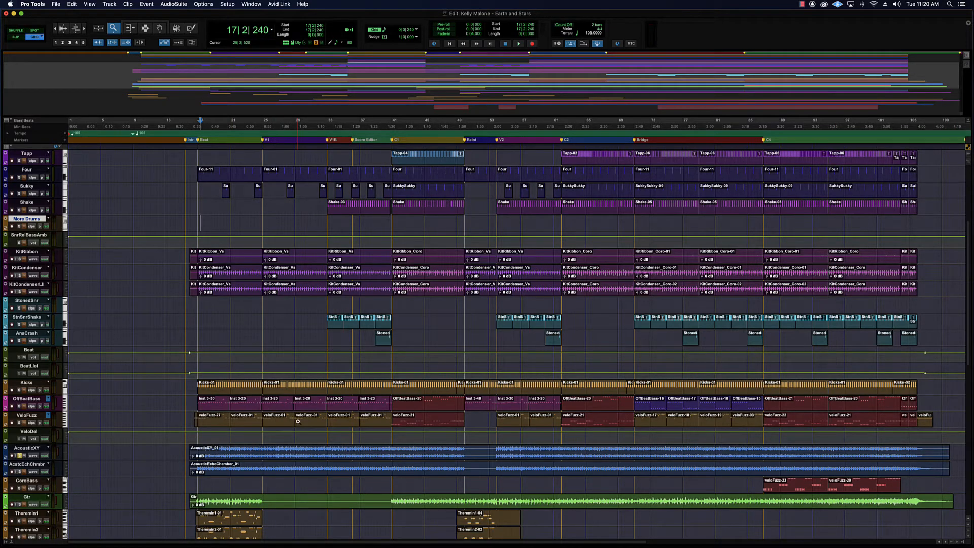
# With the Selector, select a range from 24|3|240 across PrgBrk through Sifu, and turn Zoom Toggle on and off for it
pyautogui.scroll(-3, 297, 421)
pyautogui.hscroll(5, 297, 421)
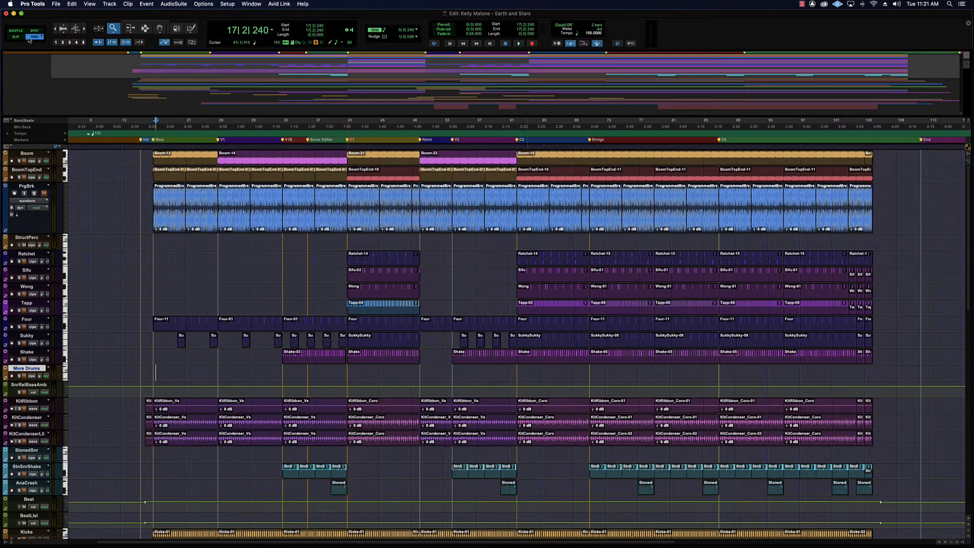
pyautogui.click(146, 29)
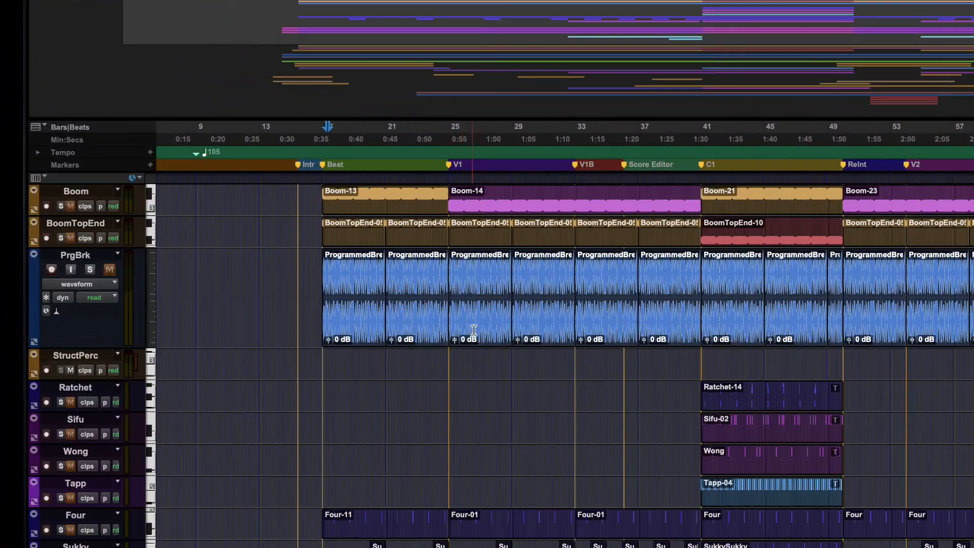
pyautogui.moveTo(231, 224); pyautogui.dragTo(242, 224)
pyautogui.moveTo(495, 329); pyautogui.dragTo(501, 332)
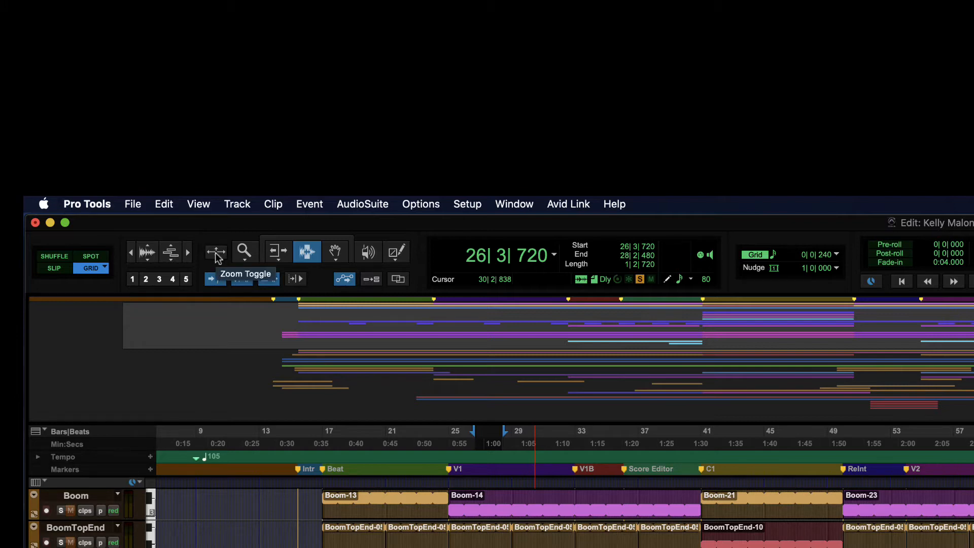
pyautogui.moveTo(447, 436); pyautogui.dragTo(819, 436)
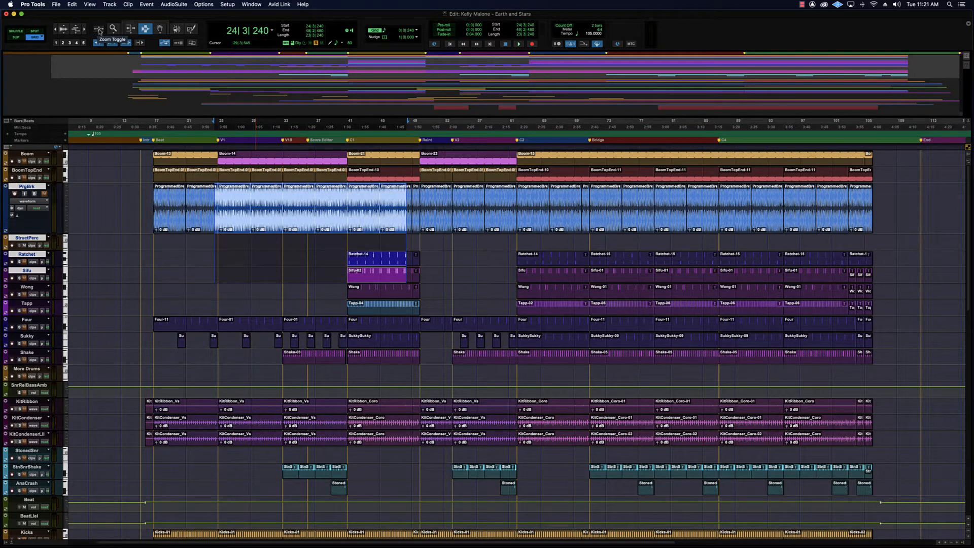
pyautogui.click(99, 30)
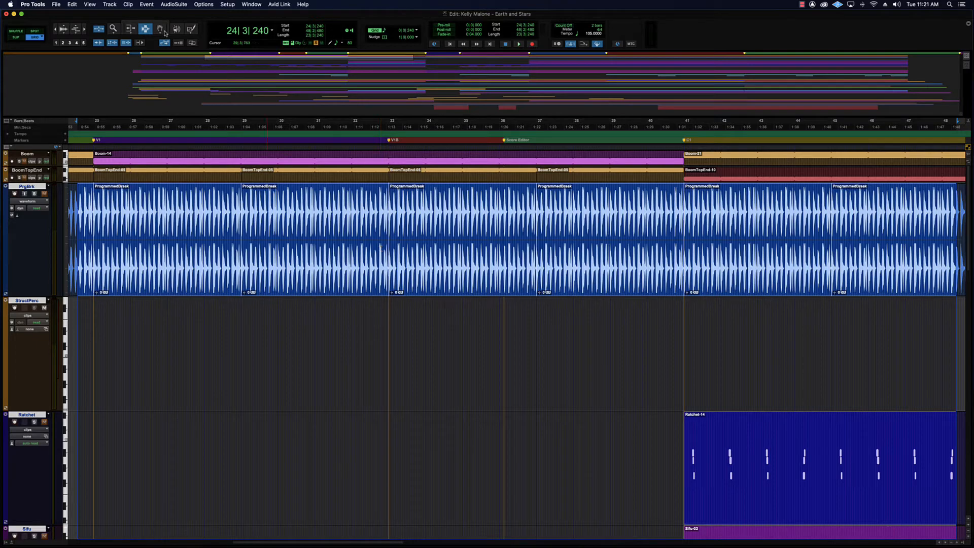
pyautogui.click(100, 29)
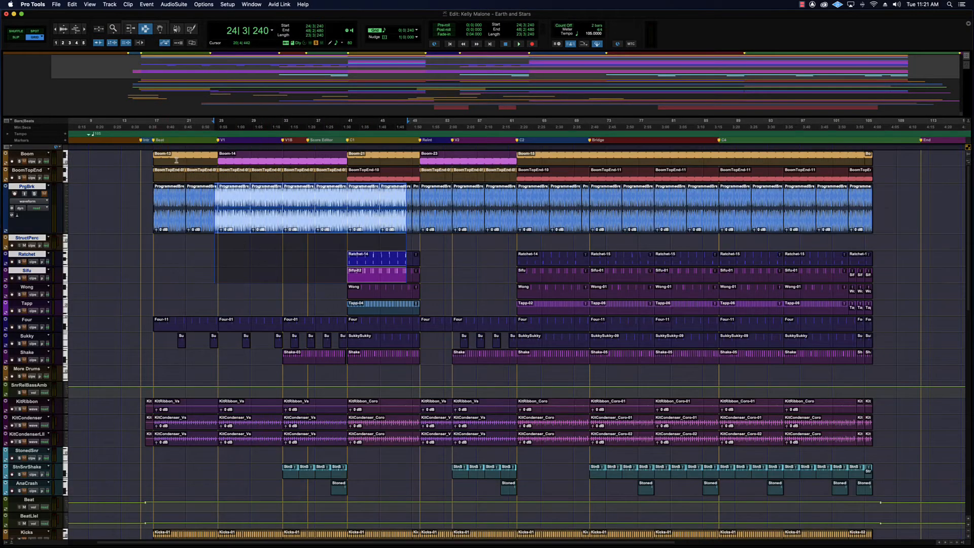
# Select 18|2|720 to 20|3|240 on the PrgBrk track and use Zoom Toggle to zoom to it and back
pyautogui.moveTo(190, 198); pyautogui.dragTo(243, 198)
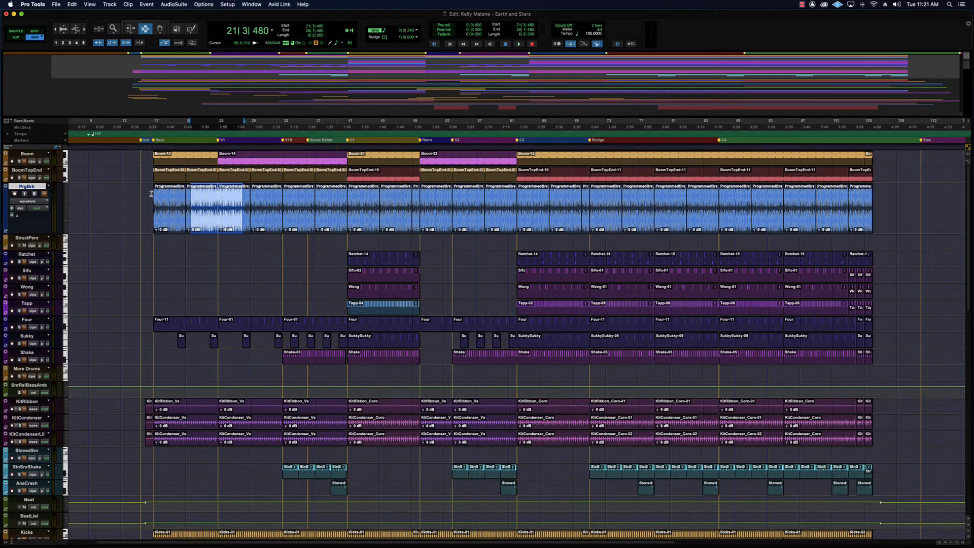
pyautogui.moveTo(164, 197); pyautogui.dragTo(183, 196)
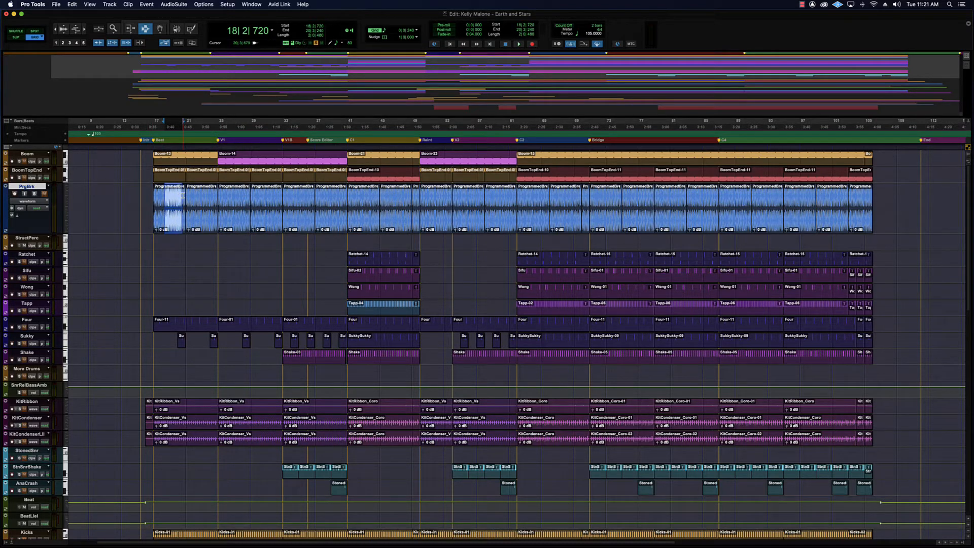
pyautogui.click(99, 31)
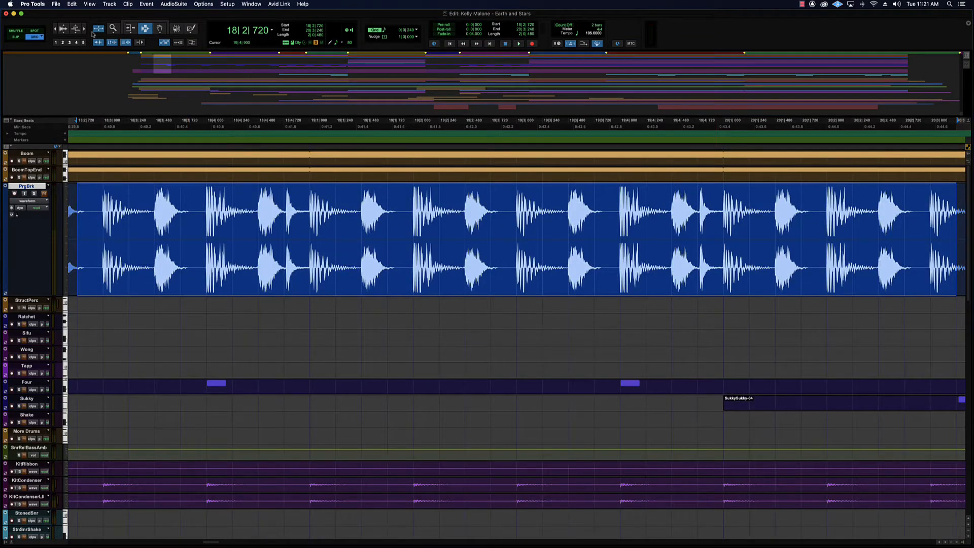
pyautogui.hotkey('ctrl', 'e')
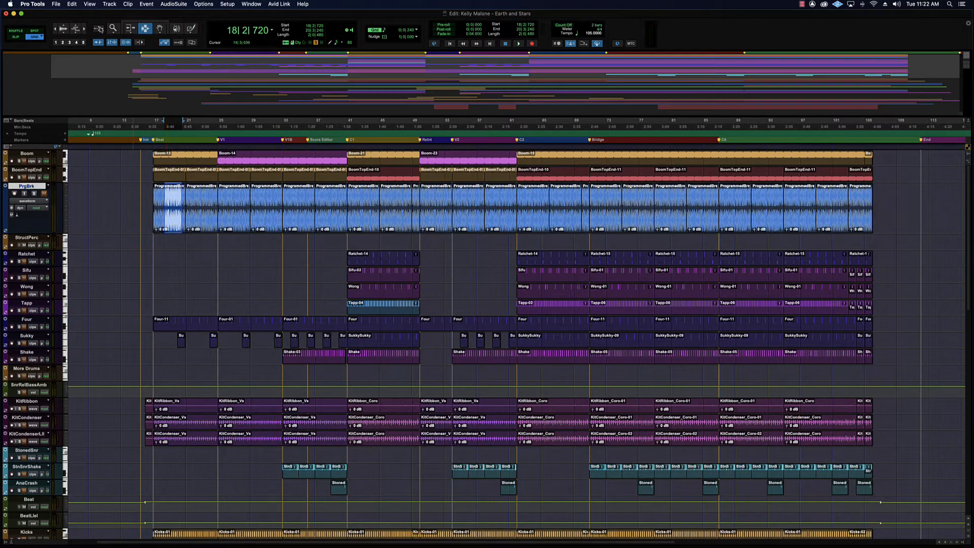
# Place the edit cursor on PrgBrk at 18|1|240, turn on Zoom Toggle, and select 17|3|000 to 20|2|480 on that track
pyautogui.click(161, 193)
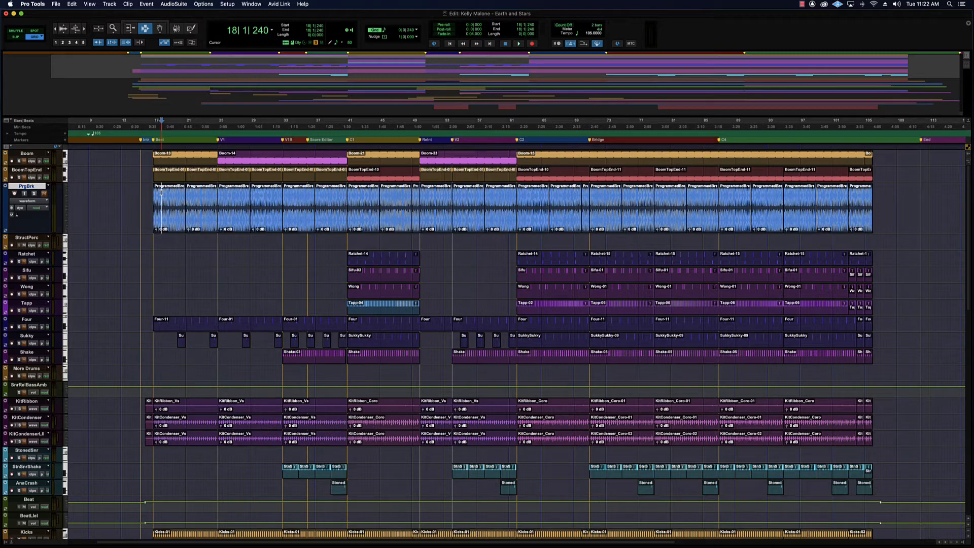
pyautogui.hotkey('alt', 'e')
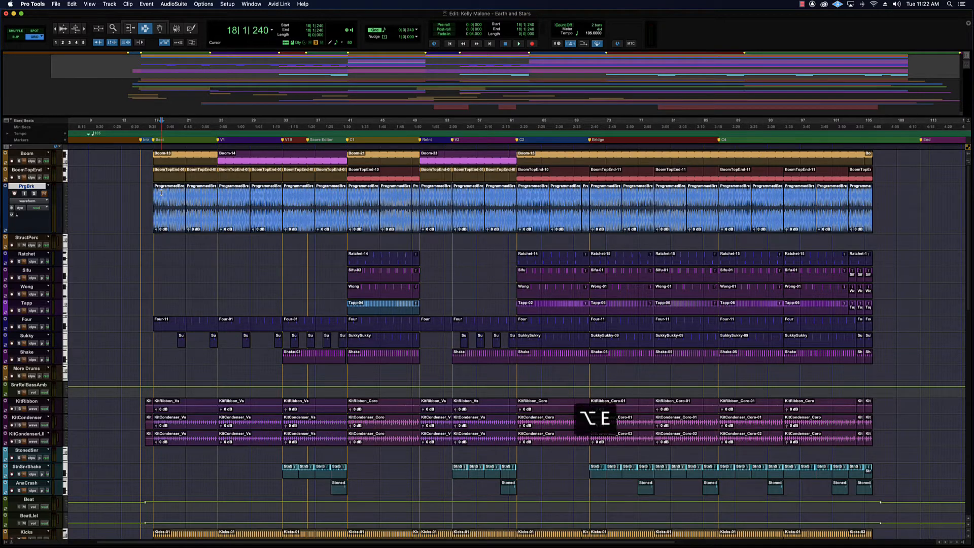
pyautogui.moveTo(205, 210); pyautogui.dragTo(226, 214)
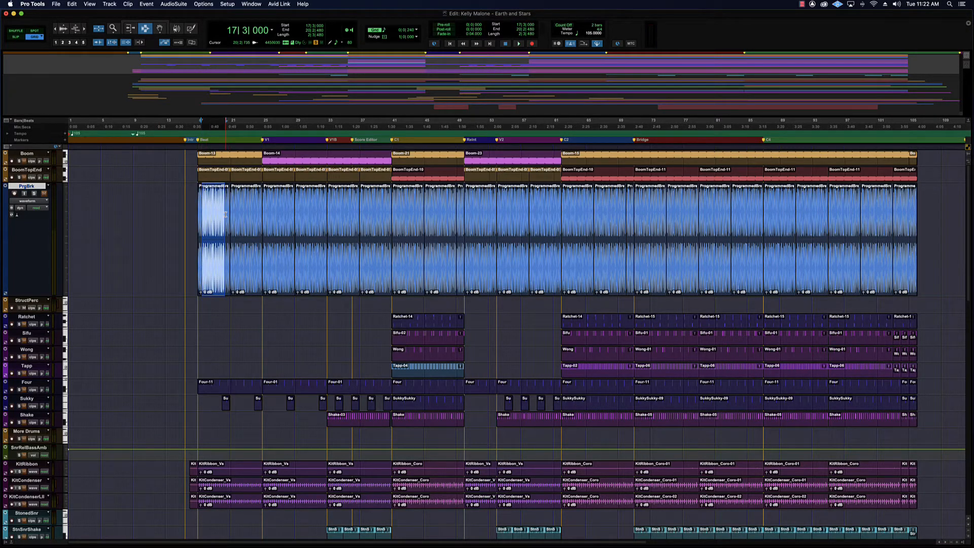
# Switch Zoom Toggle on and off repeatedly to compare the PrgBrk selection's close-up with the session overview
pyautogui.hotkey('alt', 'e')
pyautogui.hotkey('alt', 'e')
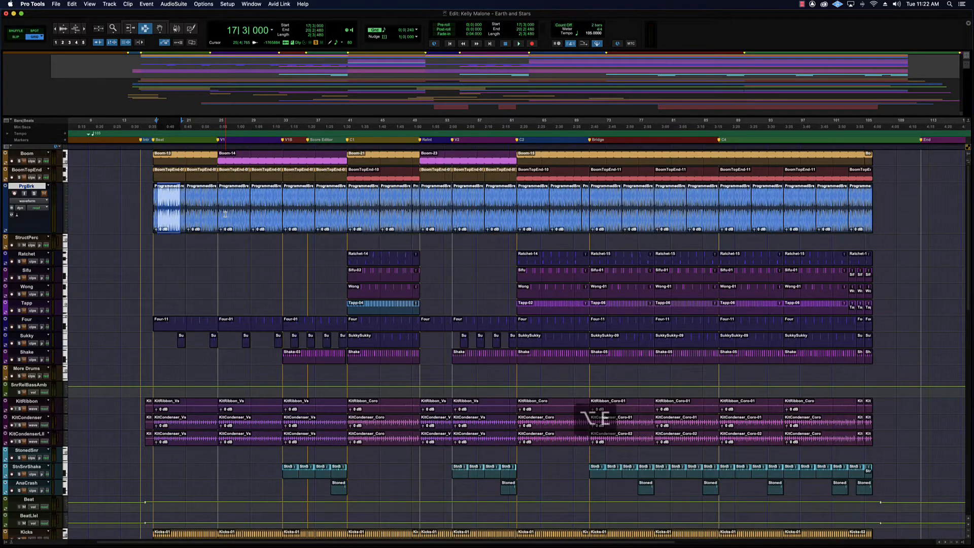
pyautogui.hotkey('alt', 'e')
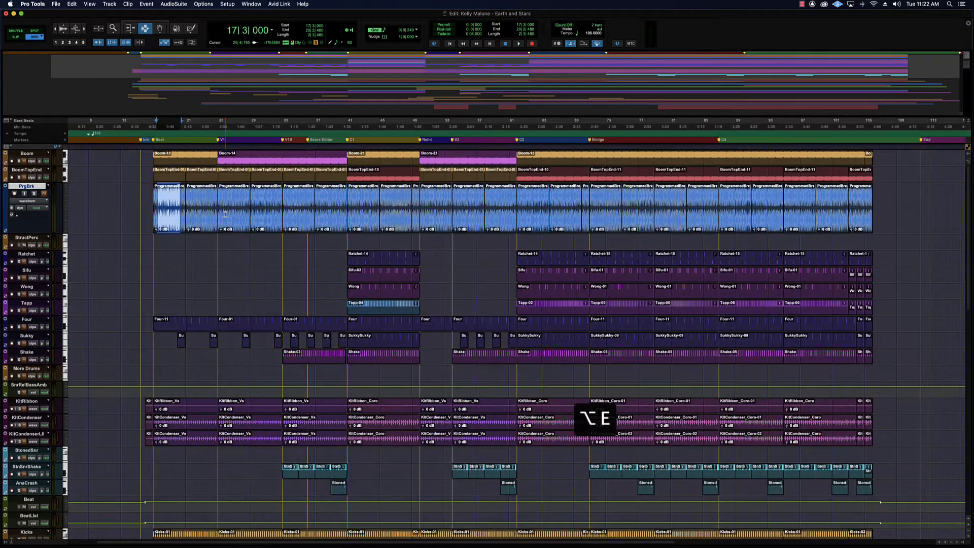
pyautogui.hotkey('alt', 'e')
pyautogui.hotkey('alt', 'e')
pyautogui.hotkey('alt', 'e')
pyautogui.hotkey('alt', 'e')
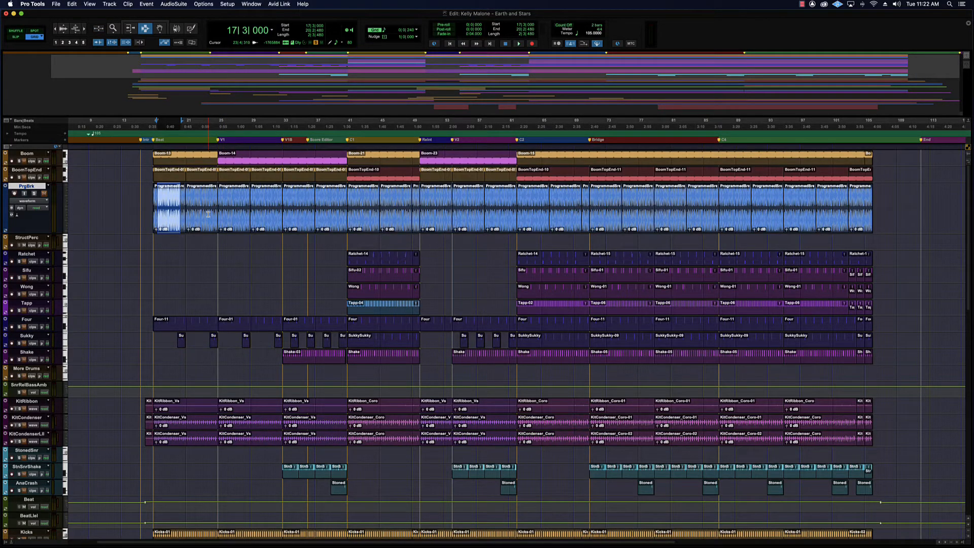
pyautogui.hotkey('alt', 'e')
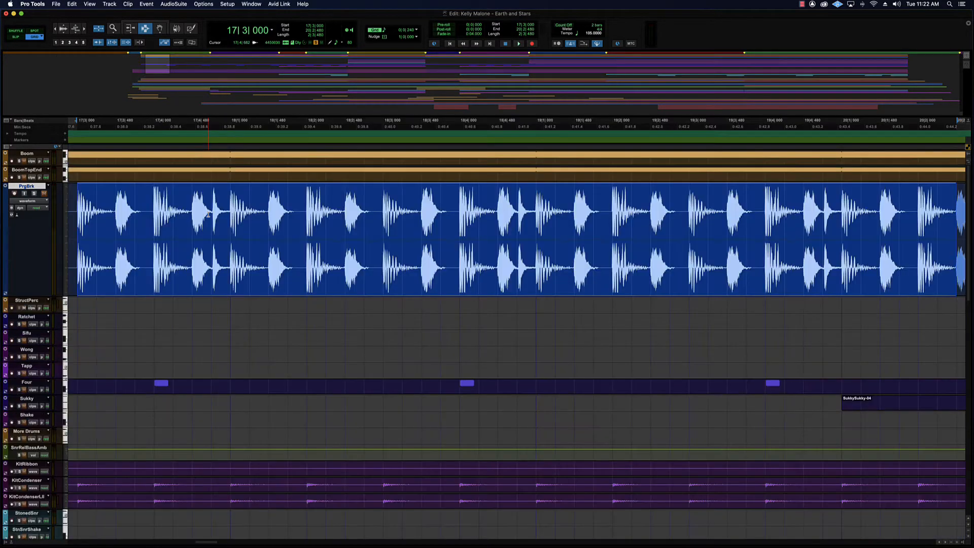
pyautogui.hotkey('alt', 'e')
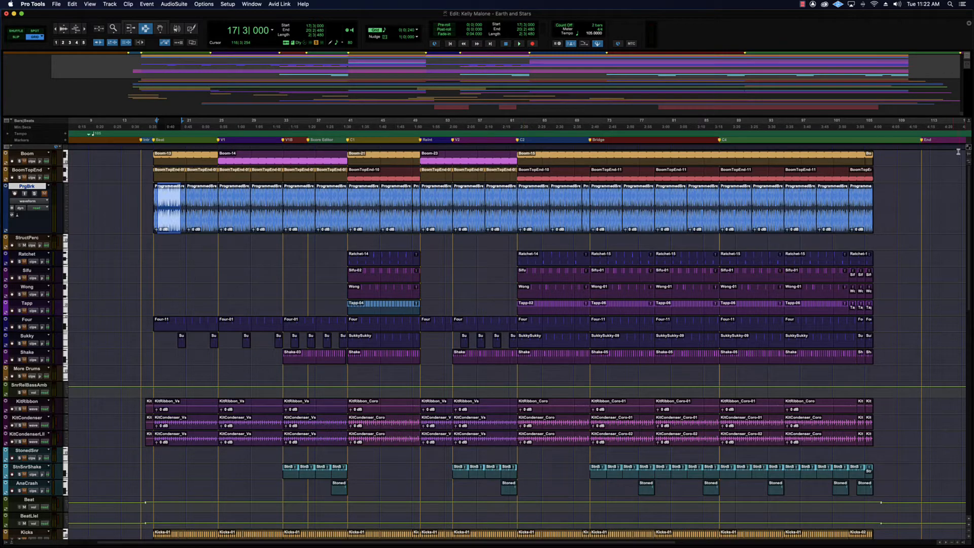
pyautogui.hotkey('ctrl', 'e')
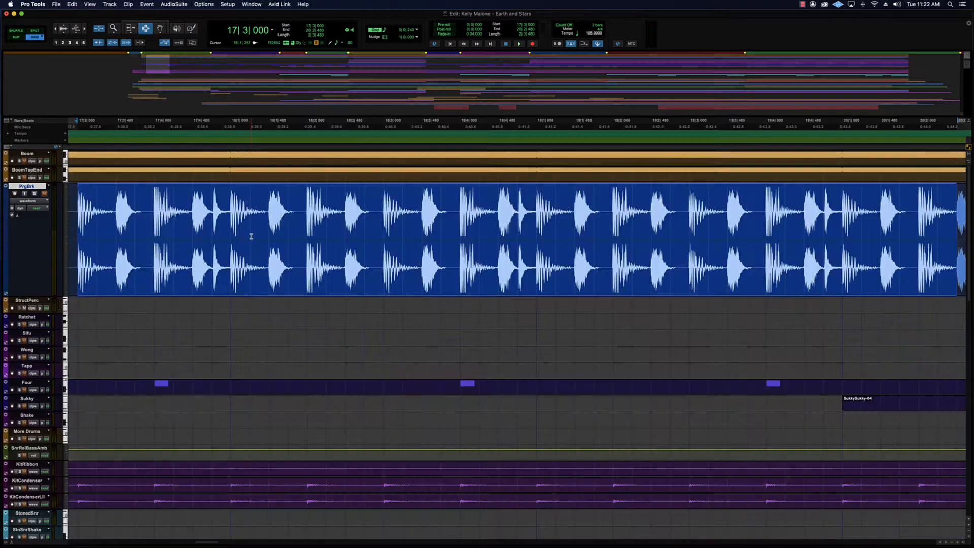
pyautogui.click(146, 29)
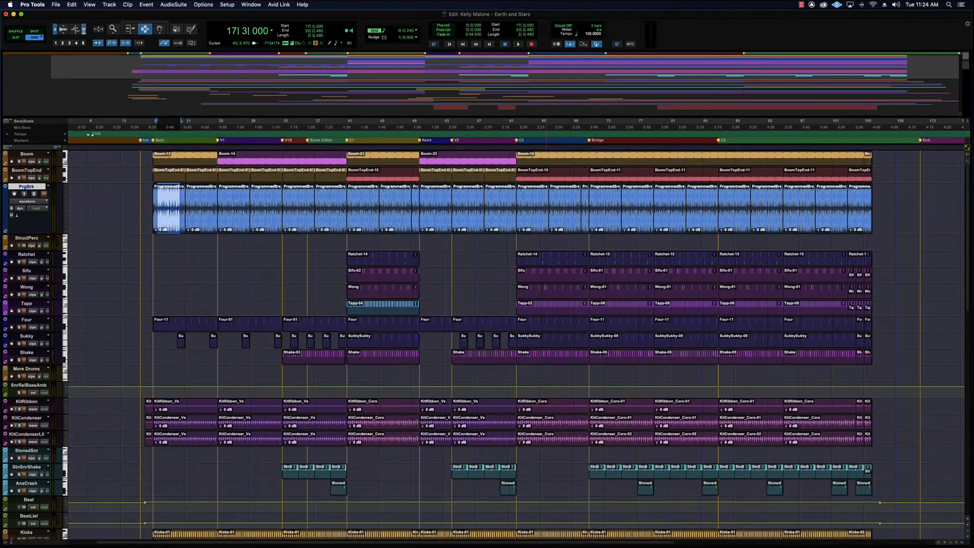
# Zoom the timeline in horizontally by five levels around the start of the PrgBrk selection
pyautogui.click(84, 30)
pyautogui.click(85, 31)
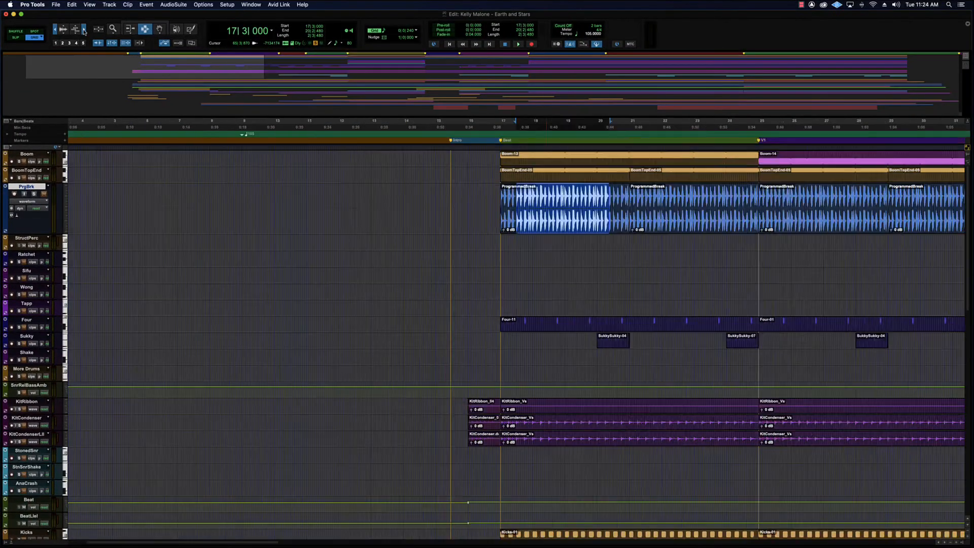
pyautogui.click(85, 30)
pyautogui.click(84, 31)
pyautogui.click(85, 31)
# Zoom the timeline out horizontally by six levels, past the end of the session
pyautogui.click(54, 30)
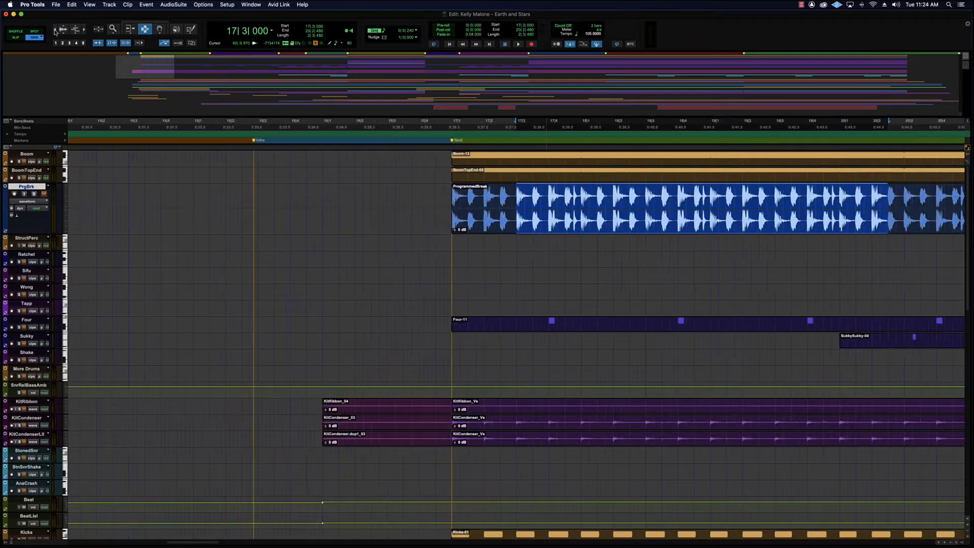
pyautogui.click(55, 30)
pyautogui.click(55, 30)
pyautogui.click(55, 31)
pyautogui.click(55, 31)
pyautogui.click(55, 30)
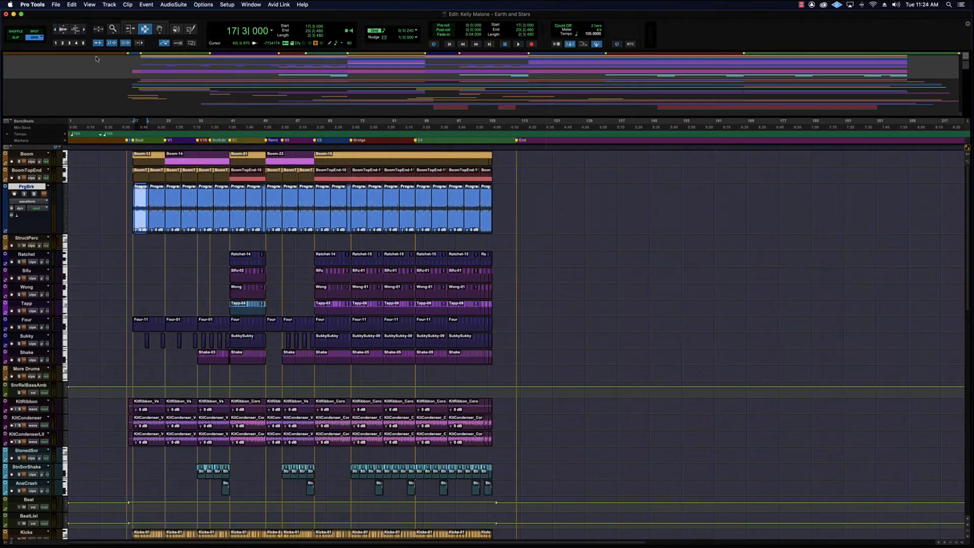
# Place the edit cursor on PrgBrk at 33|4|000 and zoom horizontally in and out around it
pyautogui.click(200, 200)
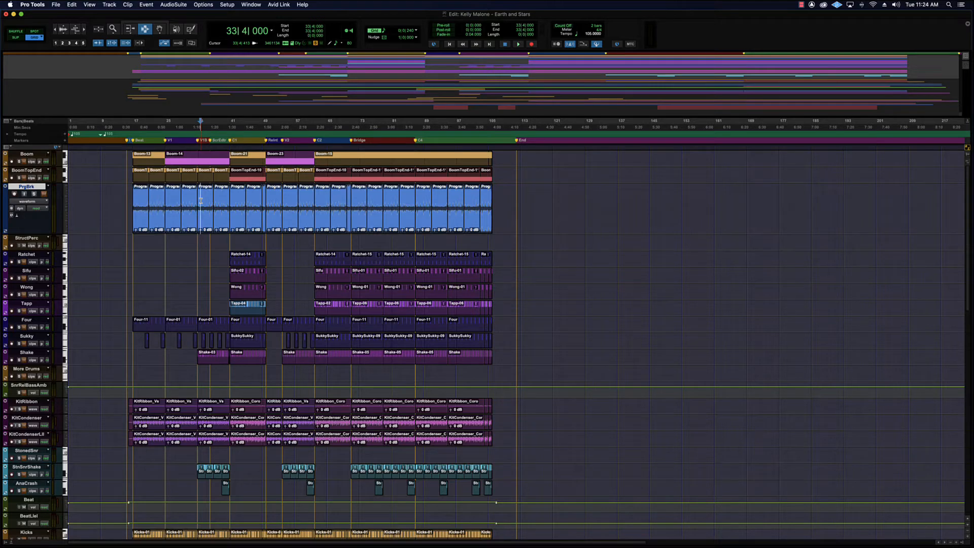
pyautogui.press('super+bracketright')
pyautogui.press('super+bracketright')
pyautogui.press('super+bracketright')
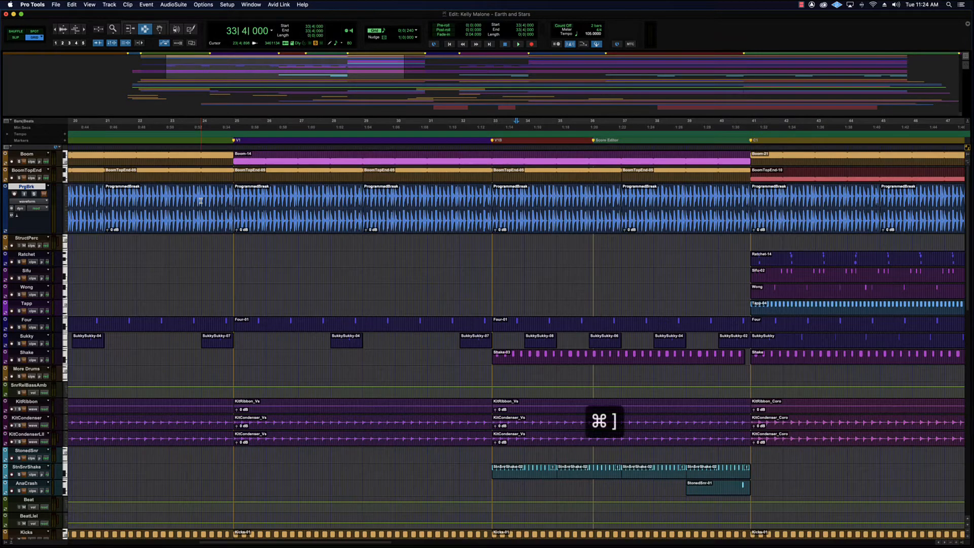
pyautogui.press('super+bracketleft')
pyautogui.press('super+bracketleft')
pyautogui.press('super+bracketright')
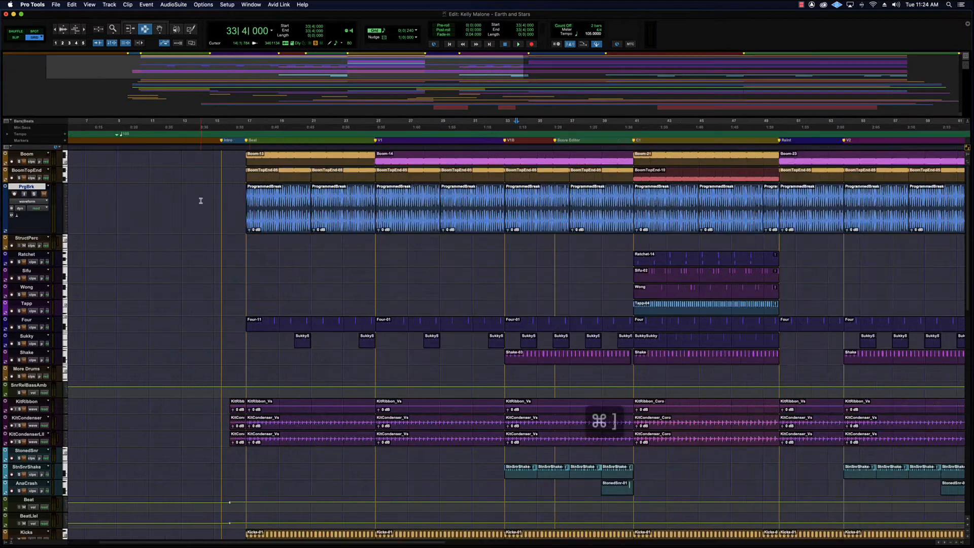
# Zoom the timeline in horizontally by two levels and back out by three around the 33|4|000 cursor position
pyautogui.press('super+bracketright')
pyautogui.press('super+bracketright')
pyautogui.press('super+bracketleft')
pyautogui.press('super+bracketleft')
pyautogui.press('super+bracketleft')
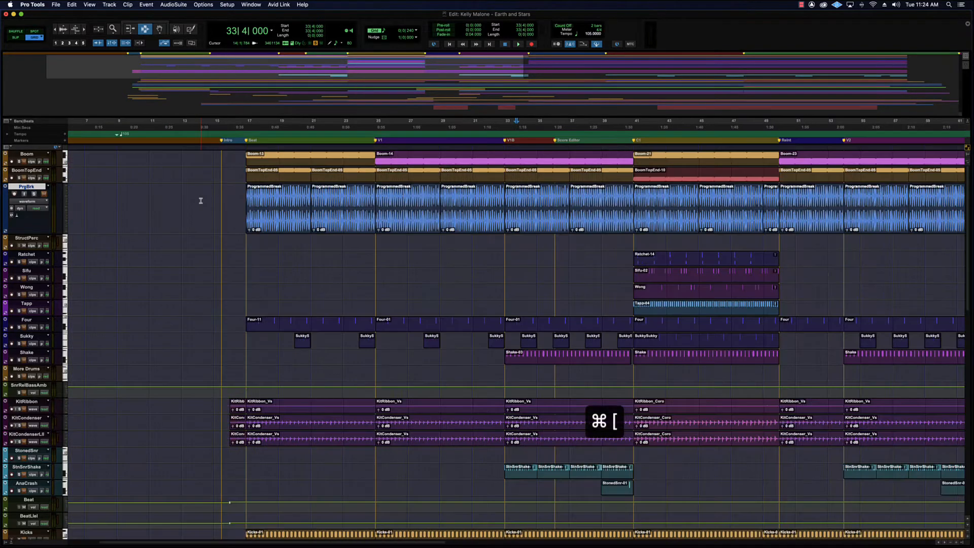
# Place the edit cursor on PrgBrk at 17|2|240 and zoom the timeline horizontally in, then back out around it
pyautogui.click(201, 200)
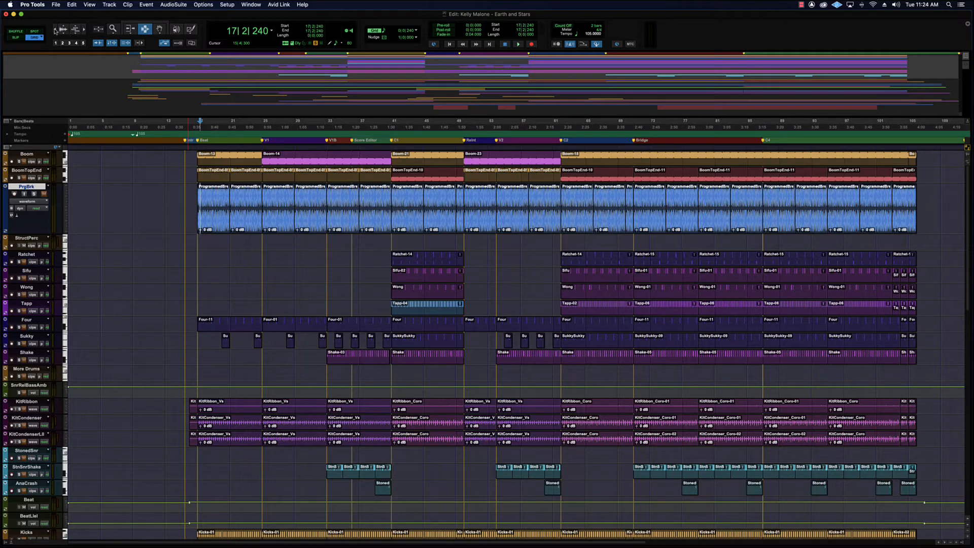
pyautogui.click(84, 32)
pyautogui.click(83, 32)
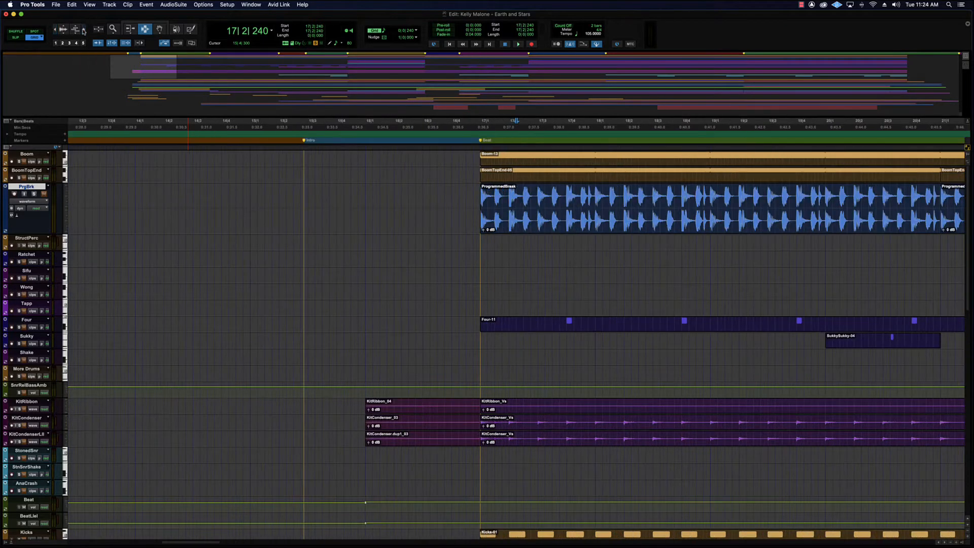
pyautogui.click(84, 32)
pyautogui.click(55, 29)
pyautogui.click(54, 30)
pyautogui.click(55, 29)
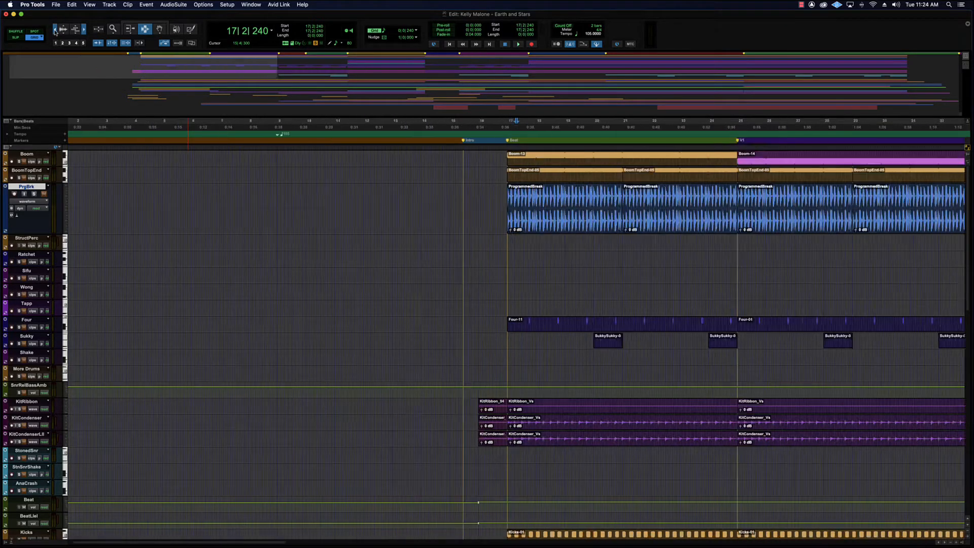
pyautogui.click(55, 30)
# Place the edit cursor on PrgBrk at 19|1|240 and look through the tracks further down the session
pyautogui.click(329, 197)
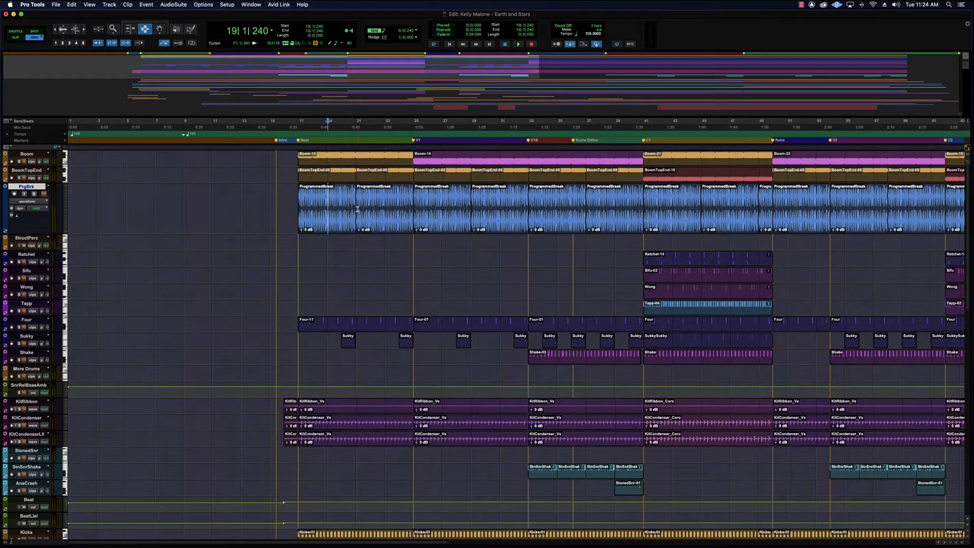
pyautogui.scroll(-5, 357, 209)
pyautogui.scroll(-3, 357, 208)
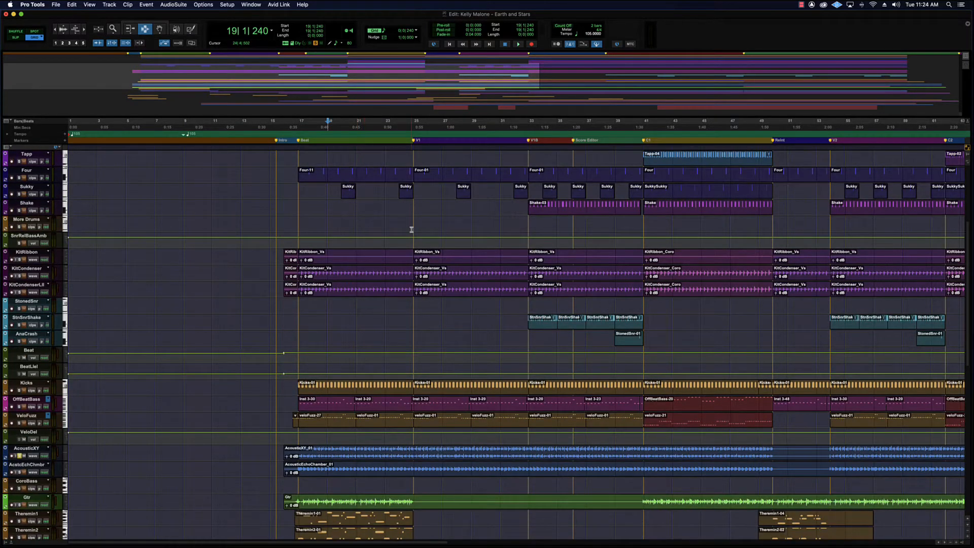
pyautogui.scroll(-5, 411, 227)
pyautogui.scroll(-8, 412, 229)
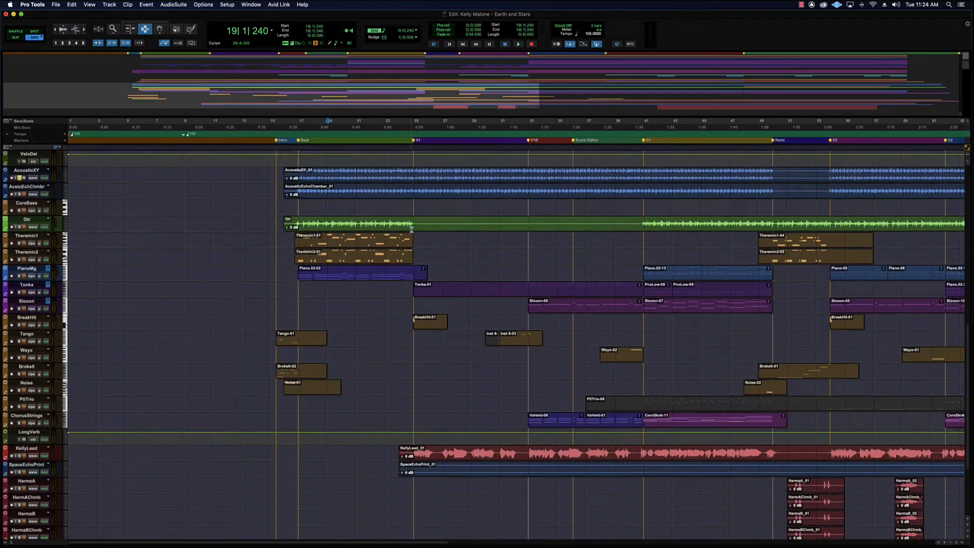
pyautogui.scroll(10, 411, 229)
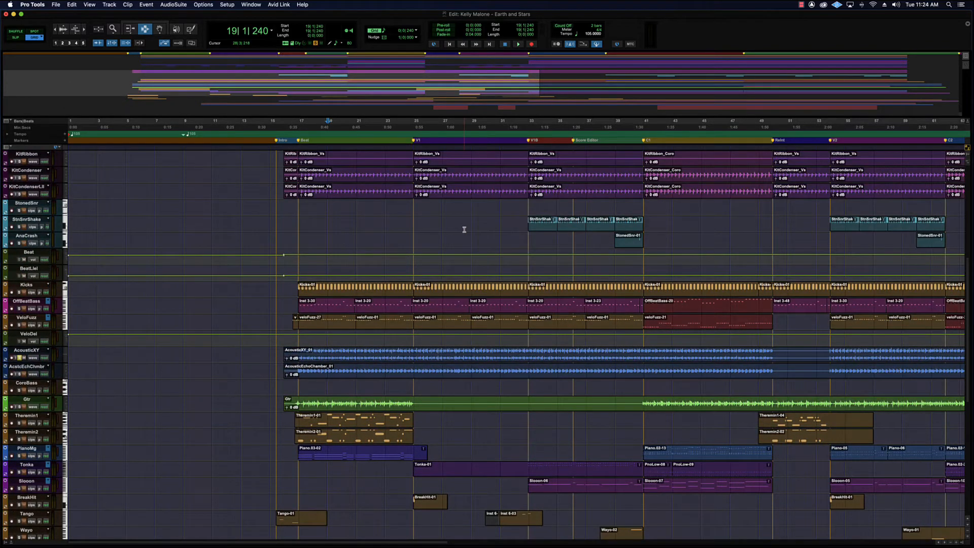
# Place the edit cursor across the KitRibbon and two KitCondenser tracks at 17|3|000 and zoom in horizontally by three levels
pyautogui.click(304, 186)
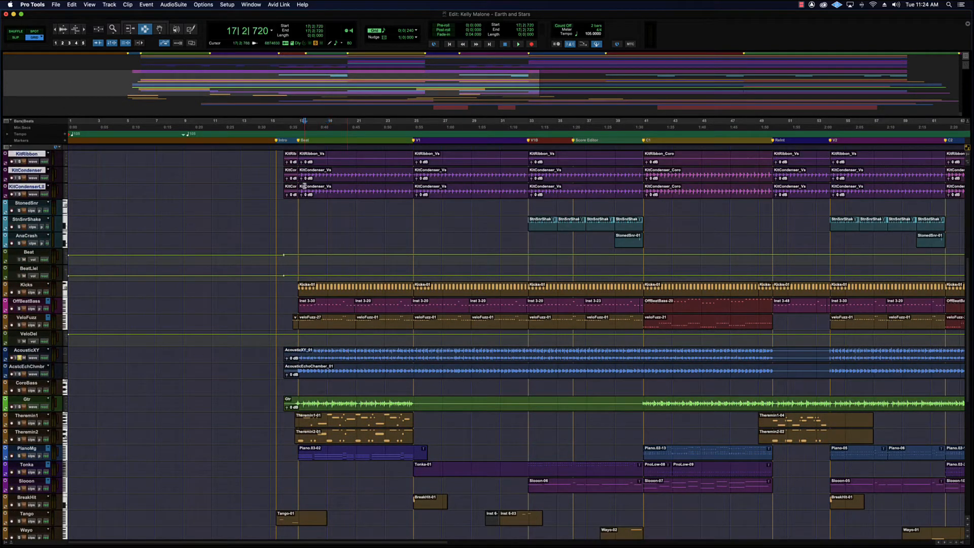
pyautogui.click(305, 188)
pyautogui.scroll(2, 330, 192)
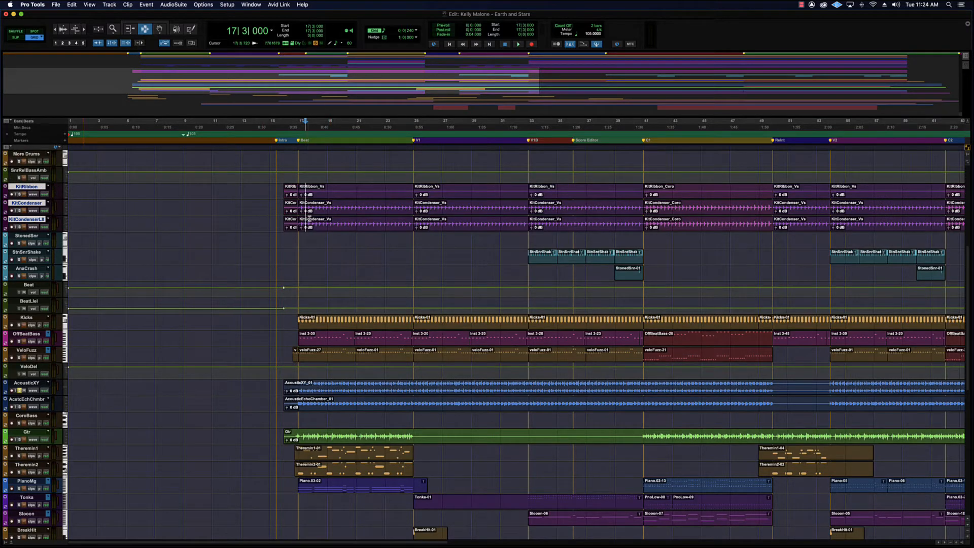
pyautogui.press('super+bracketright')
pyautogui.press('super+bracketright')
pyautogui.press('super+bracketright')
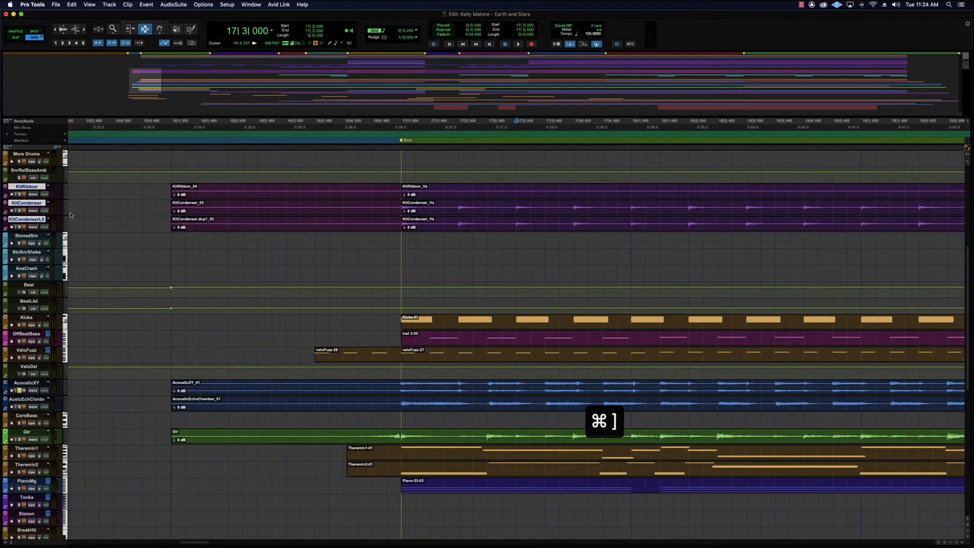
# Set the height of the KitRibbon track and both KitCondenser tracks to jumbo and bring all three into view
pyautogui.click(65, 214)
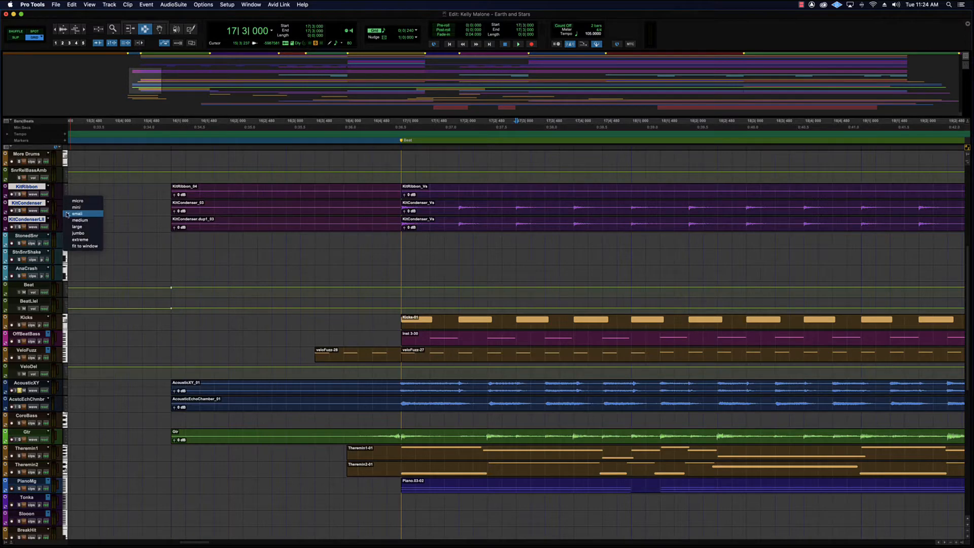
pyautogui.click(81, 235)
pyautogui.hscroll(5, 531, 307)
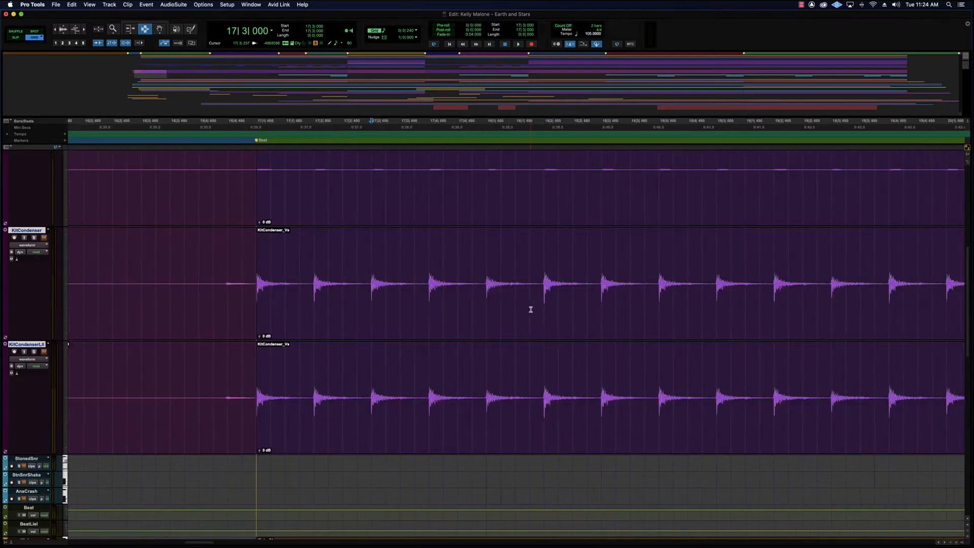
pyautogui.hscroll(3, 530, 310)
pyautogui.click(241, 197)
pyautogui.scroll(5, 240, 196)
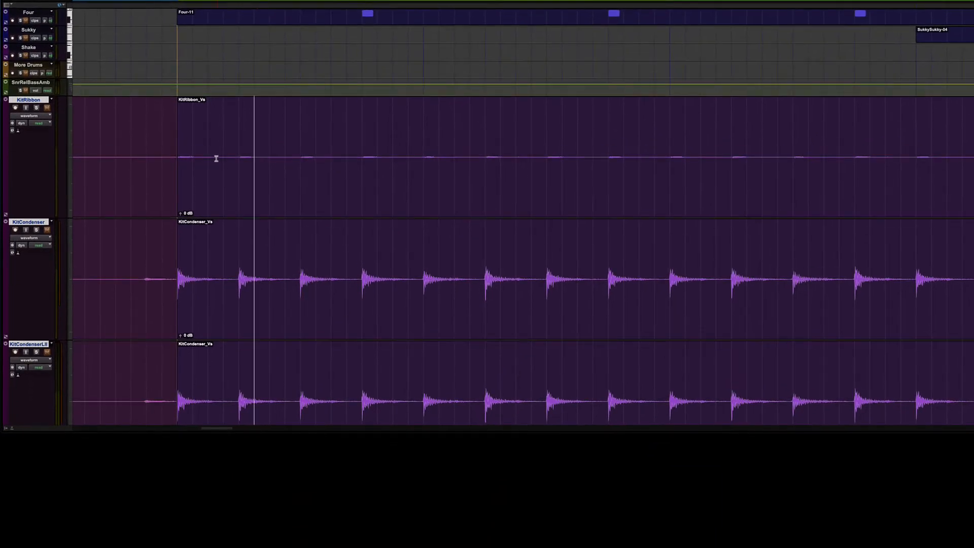
# Highlight a range of beats on the three kit tracks, then place the edit cursor at 17|1|480
pyautogui.moveTo(223, 159); pyautogui.dragTo(615, 163)
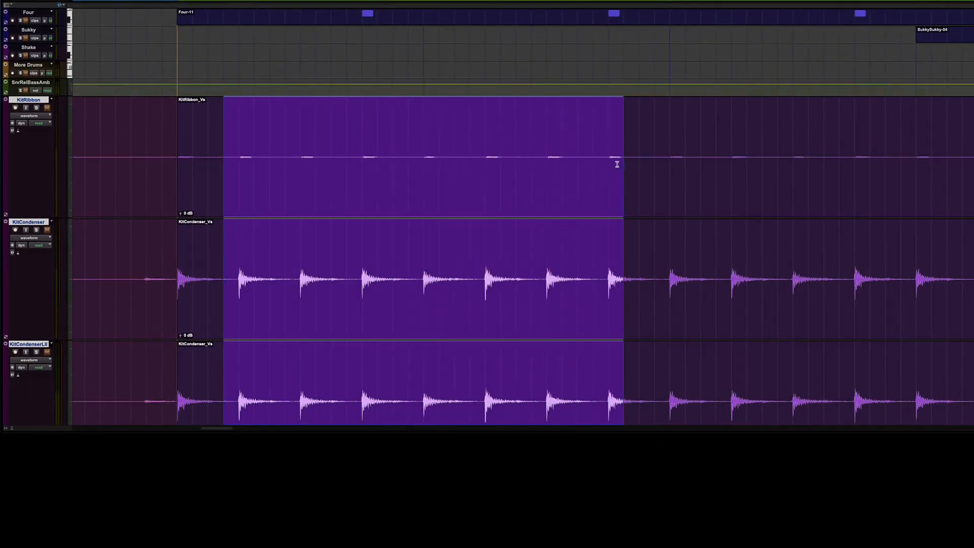
pyautogui.click(256, 161)
pyautogui.moveTo(239, 159); pyautogui.dragTo(664, 161)
pyautogui.click(208, 160)
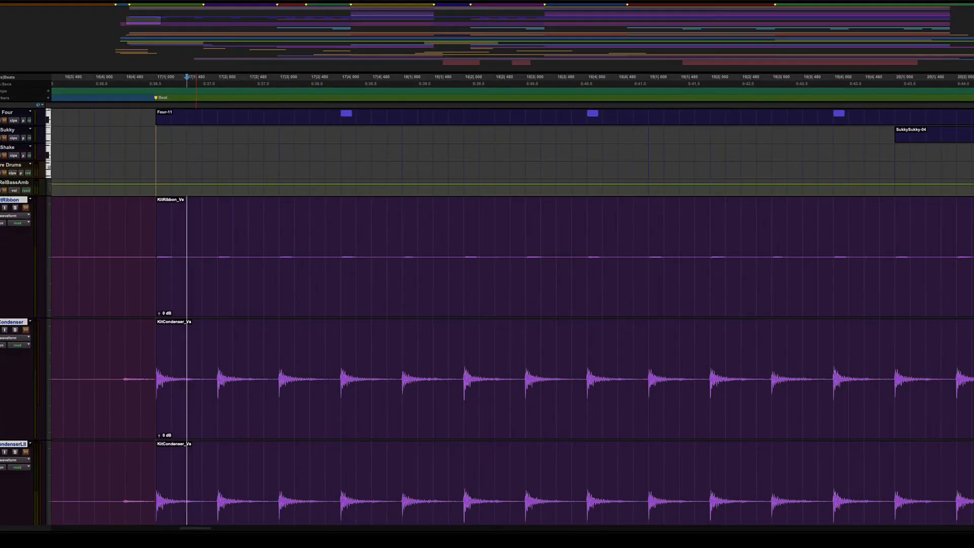
# Zoom the audio waveforms in vertically by five levels to enlarge the quiet KitRibbon recording
pyautogui.press('super+alt+bracketright')
pyautogui.press('super+alt+bracketright')
pyautogui.press('super+alt+bracketright')
pyautogui.press('super+alt+bracketright')
pyautogui.press('super+alt+bracketright')
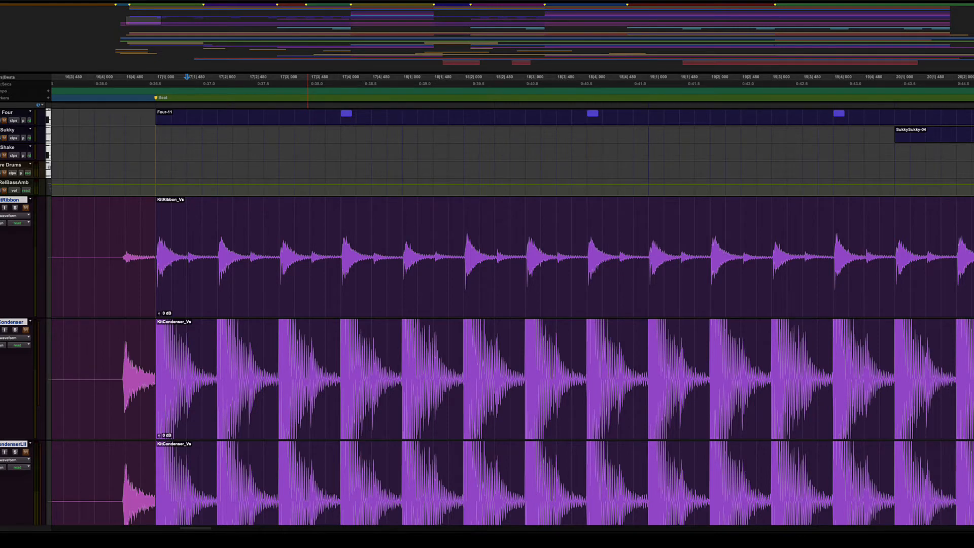
# Zoom the audio waveforms back out vertically by five levels
pyautogui.press('super+alt+bracketleft')
pyautogui.press('super+alt+bracketleft')
pyautogui.press('super+alt+bracketleft')
pyautogui.press('super+alt+bracketleft')
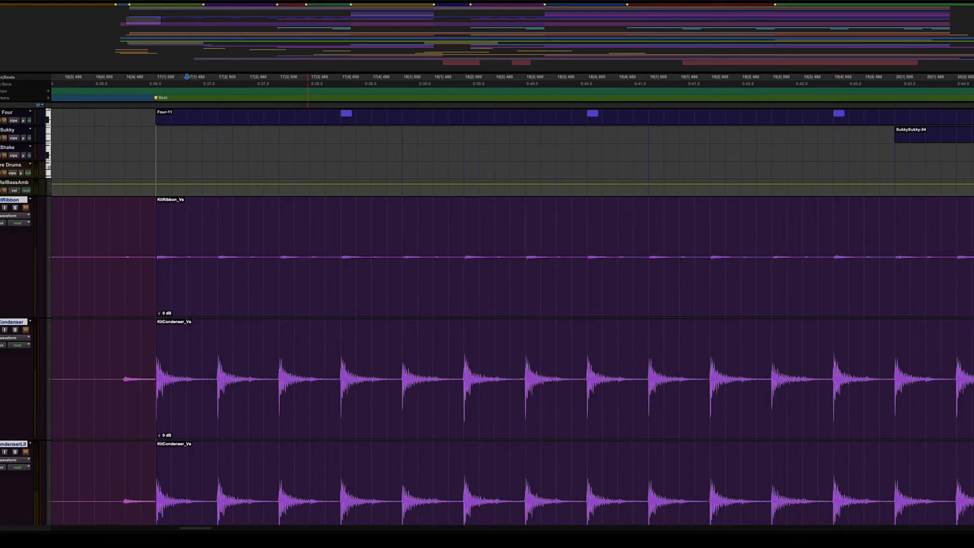
pyautogui.press('super+alt+bracketleft')
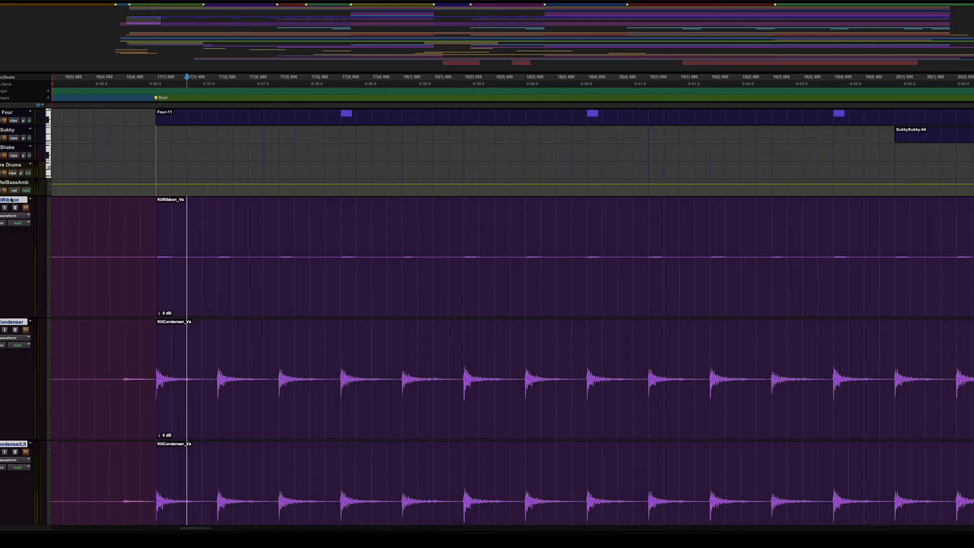
# Set the height of the three kit tracks to medium
pyautogui.click(46, 218)
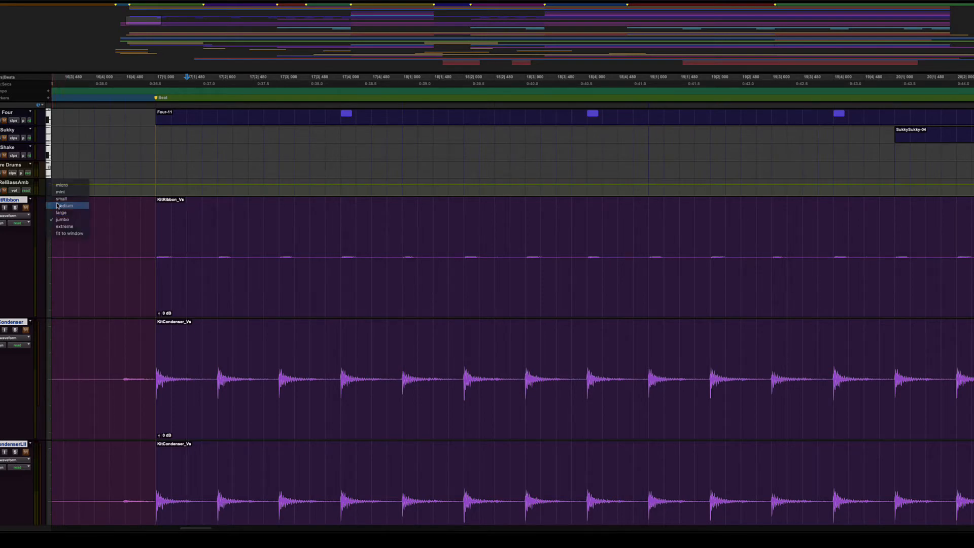
pyautogui.click(66, 202)
pyautogui.scroll(-3, 144, 197)
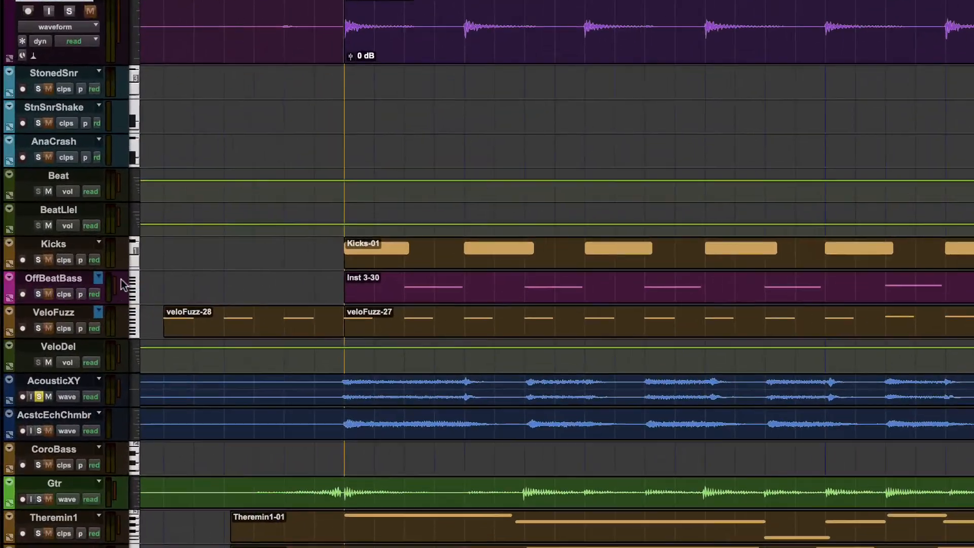
# Set the OffBeatBass track's height to jumbo and place the edit cursor in its first clip at 17|2|000
pyautogui.click(121, 284)
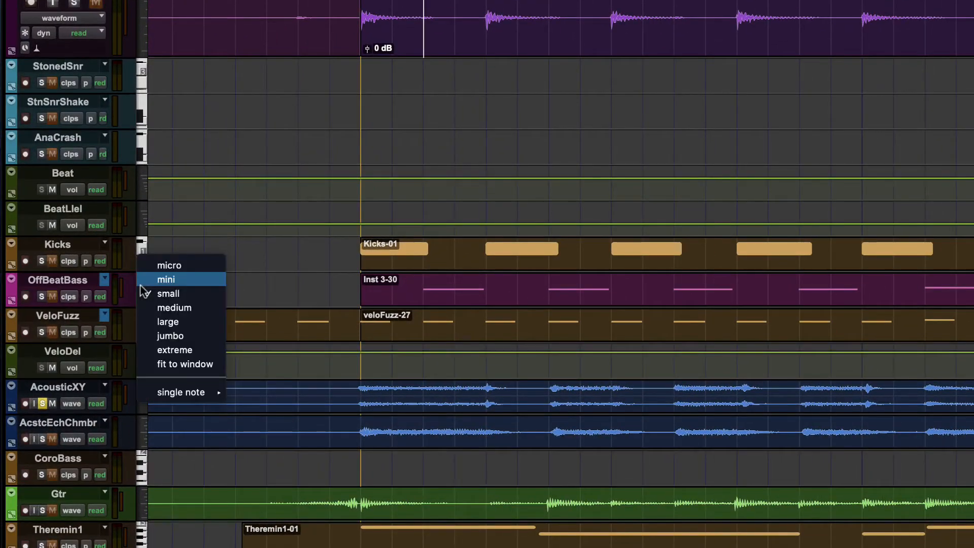
pyautogui.click(165, 332)
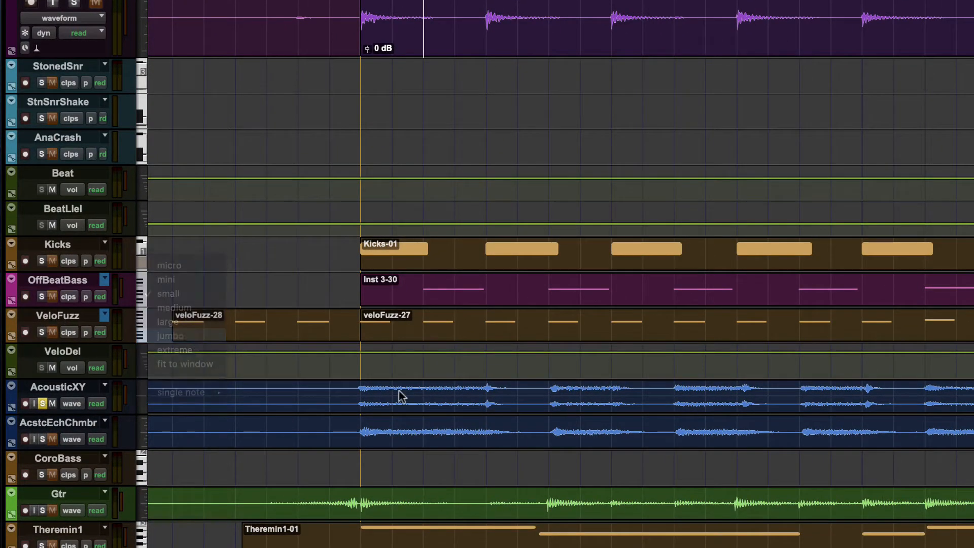
pyautogui.scroll(-4, 502, 417)
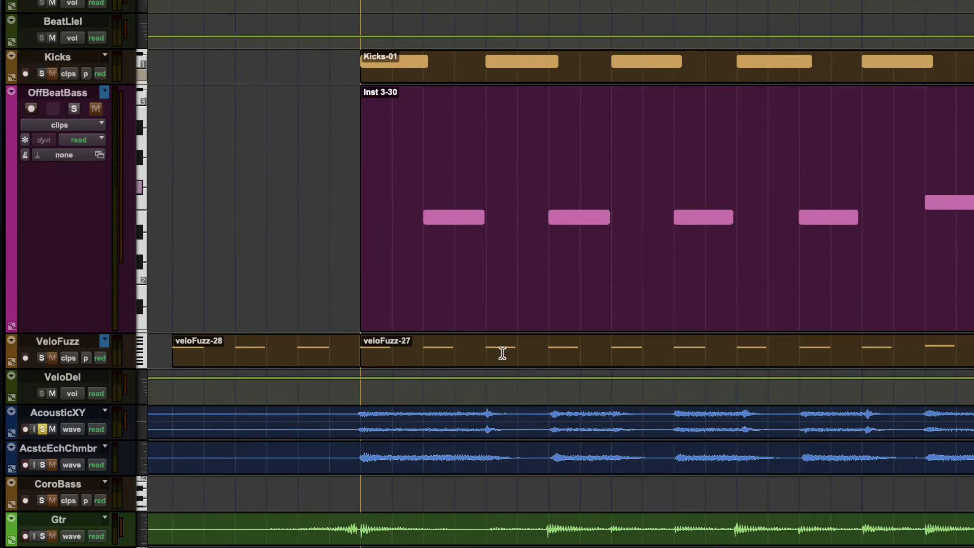
pyautogui.moveTo(443, 203); pyautogui.dragTo(969, 205)
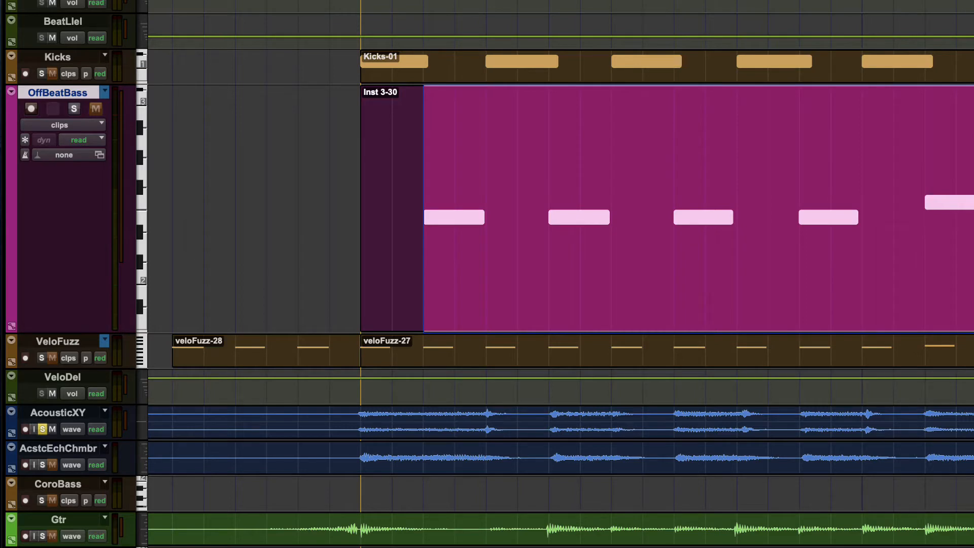
pyautogui.click(485, 218)
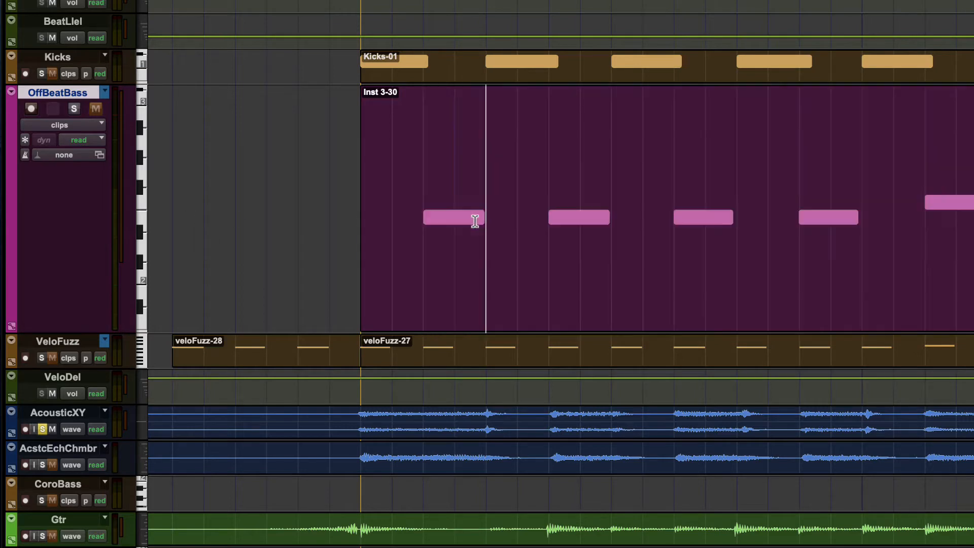
# Switch the OffBeatBass track view from clips to notes
pyautogui.click(50, 124)
pyautogui.press('Escape')
pyautogui.click(44, 144)
pyautogui.click(57, 126)
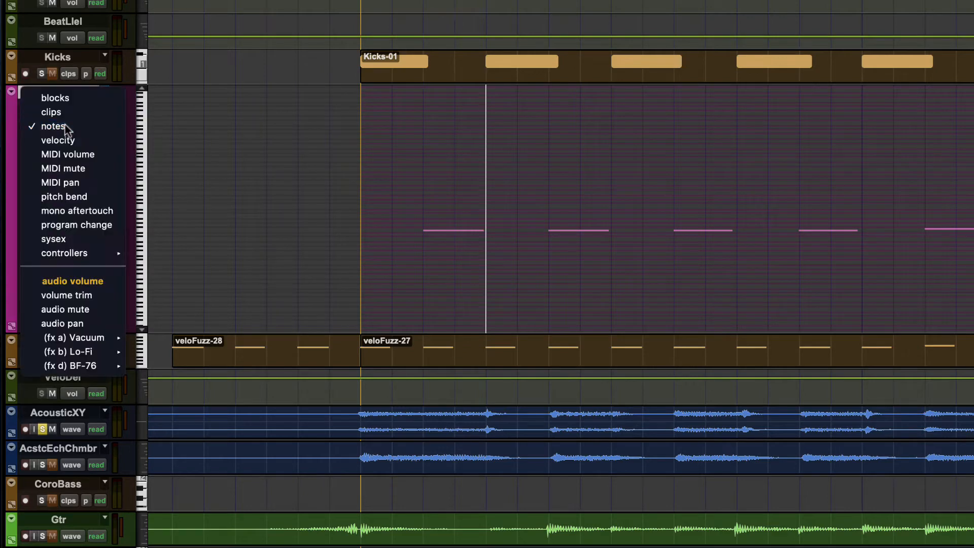
pyautogui.click(86, 139)
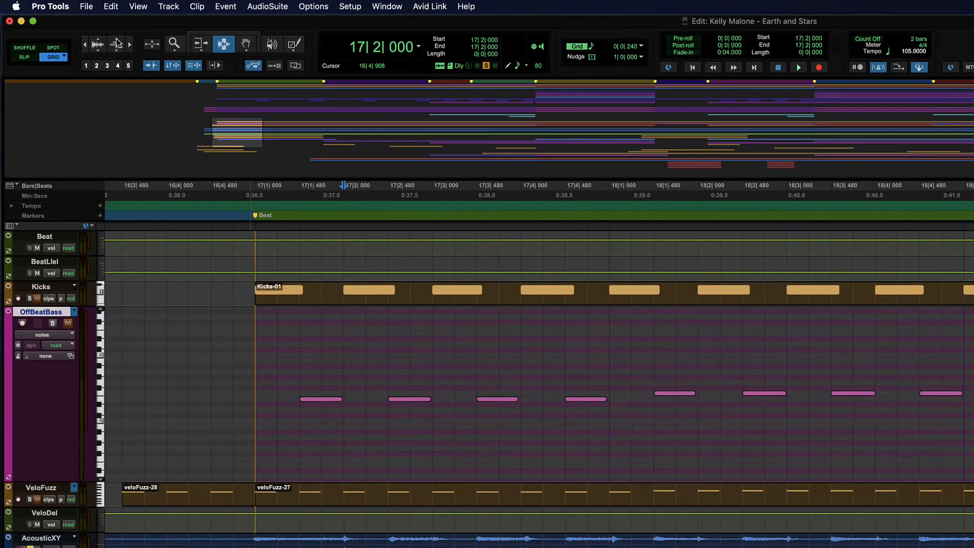
# Zoom the OffBeatBass MIDI notes vertically in, out and in again
pyautogui.click(117, 43)
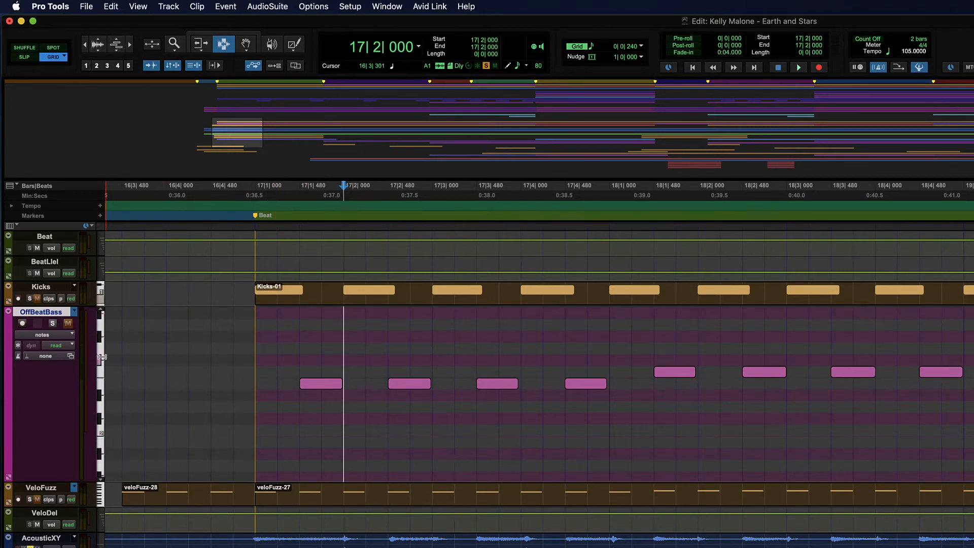
pyautogui.click(117, 49)
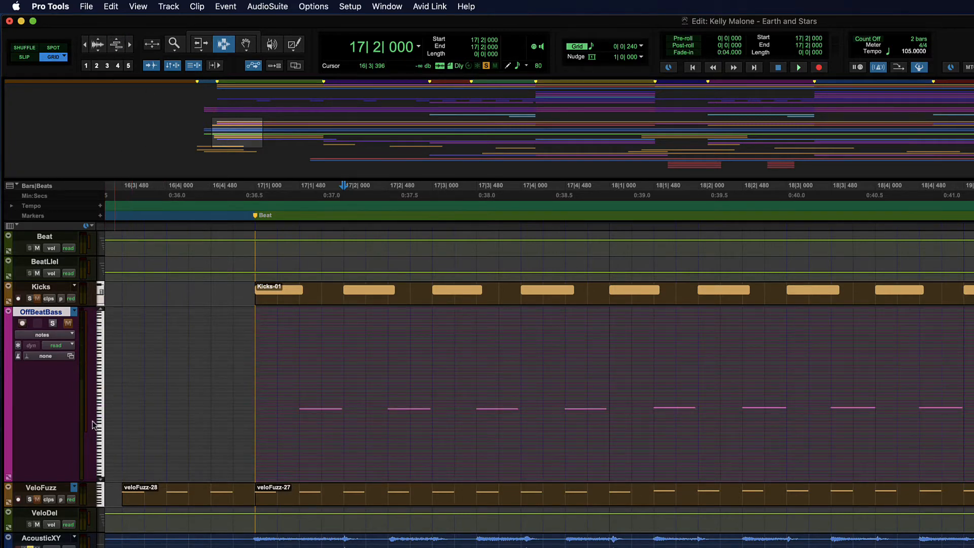
pyautogui.click(117, 43)
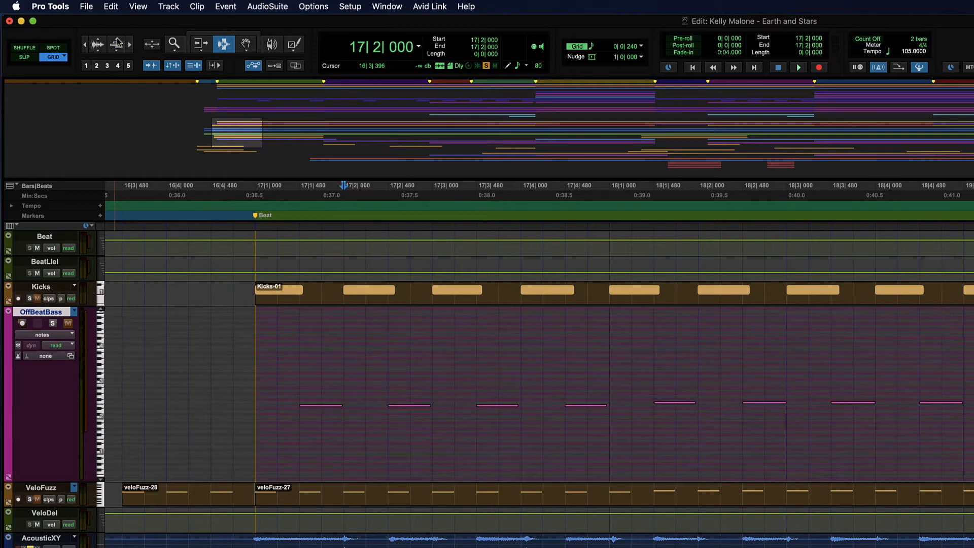
pyautogui.click(117, 43)
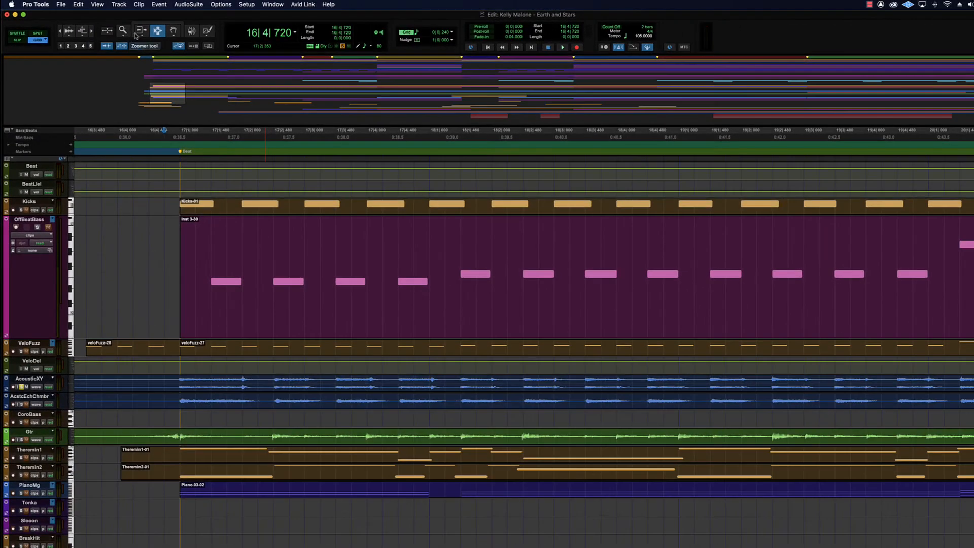
# Zoom the timeline horizontally in and out around the edit cursor at 16|4|720
pyautogui.click(91, 31)
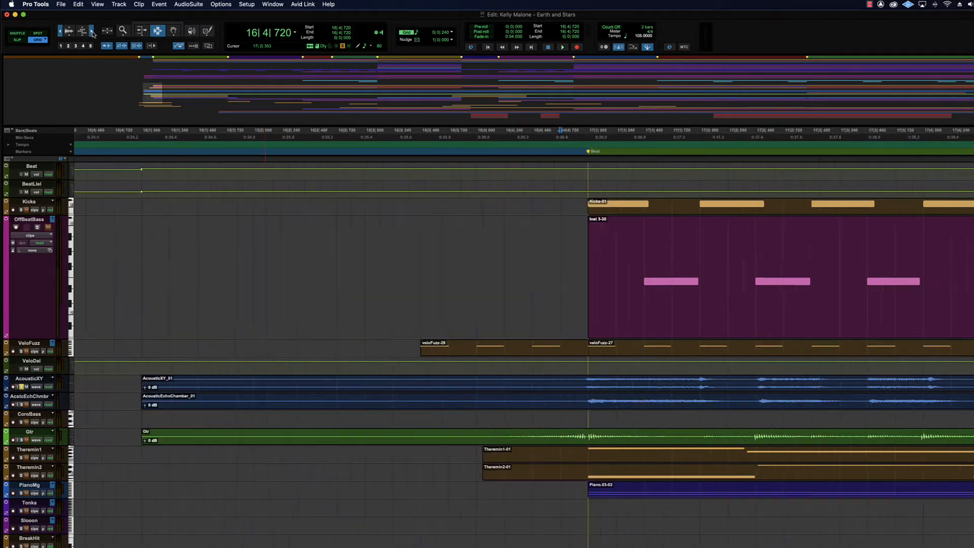
pyautogui.click(60, 32)
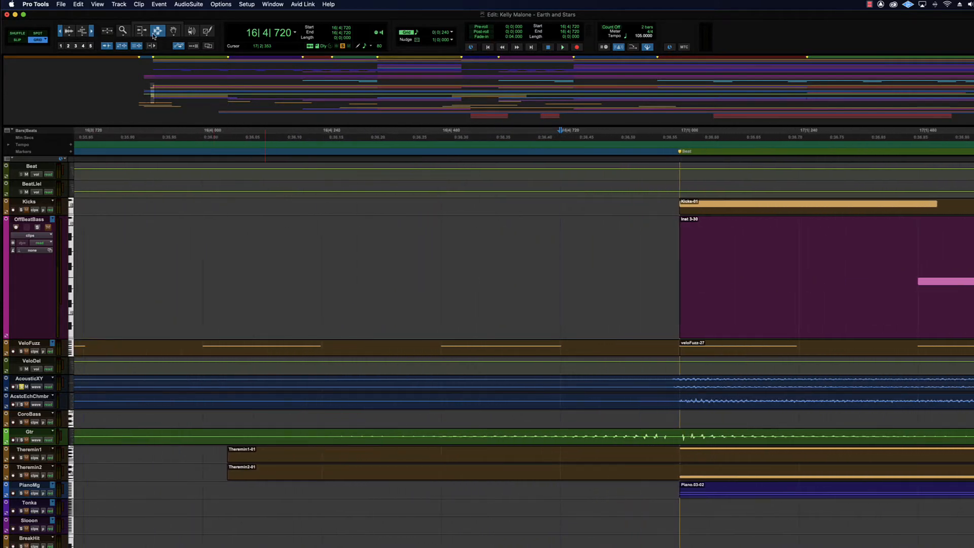
pyautogui.scroll(-3, 697, 285)
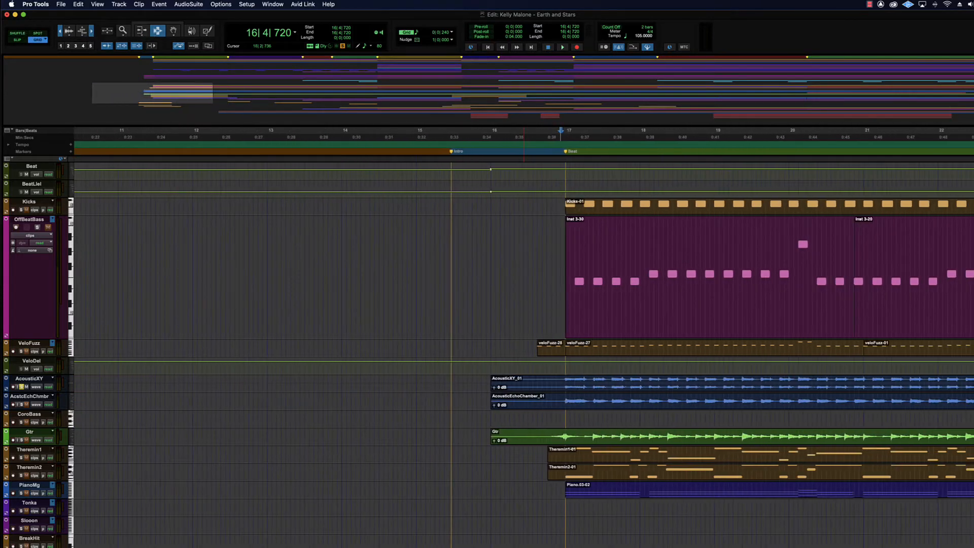
# Keep zooming the timeline horizontally between single-beat detail and a view of about bars 10 to 22 around the Beat marker
pyautogui.scroll(12, 696, 284)
pyautogui.scroll(-2, 697, 284)
pyautogui.scroll(-12, 696, 284)
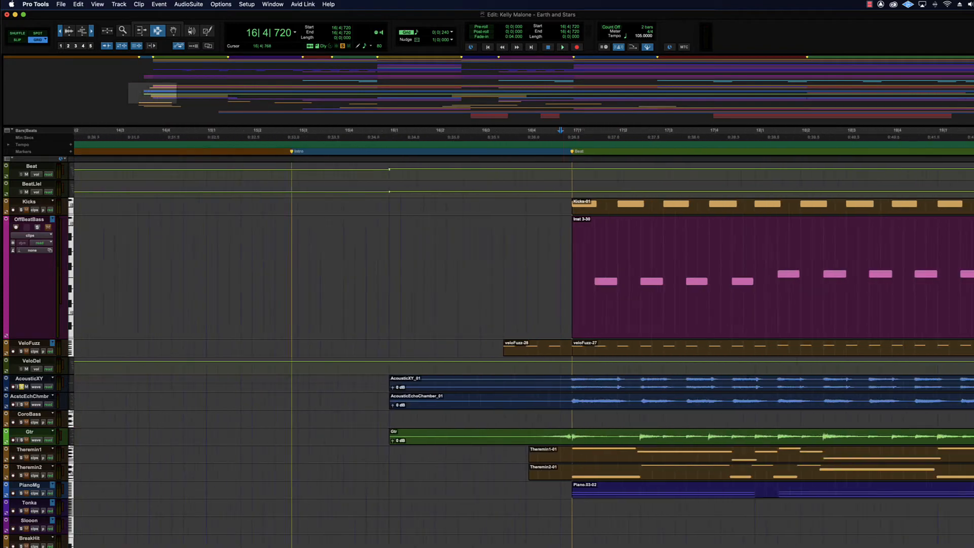
pyautogui.scroll(2, 496, 284)
pyautogui.scroll(6, 496, 284)
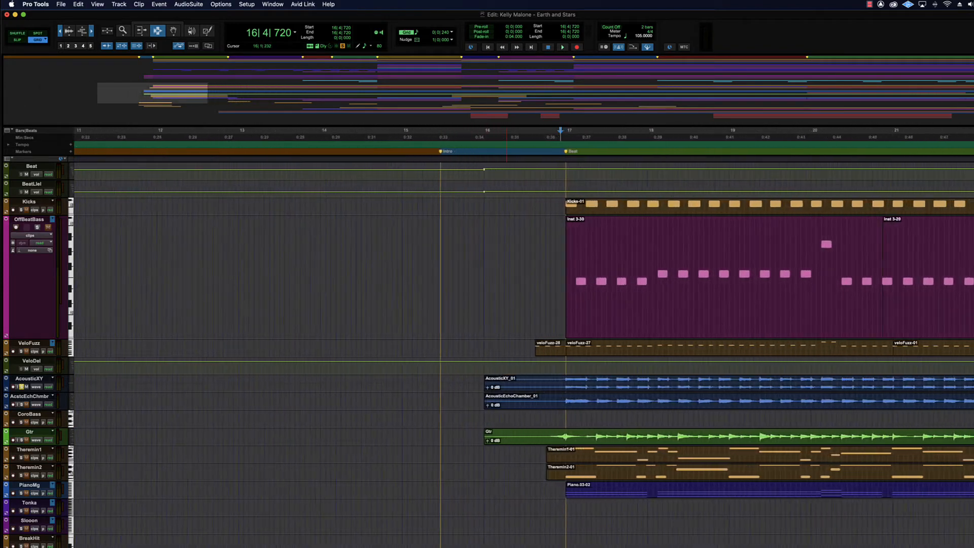
pyautogui.scroll(-8, 507, 284)
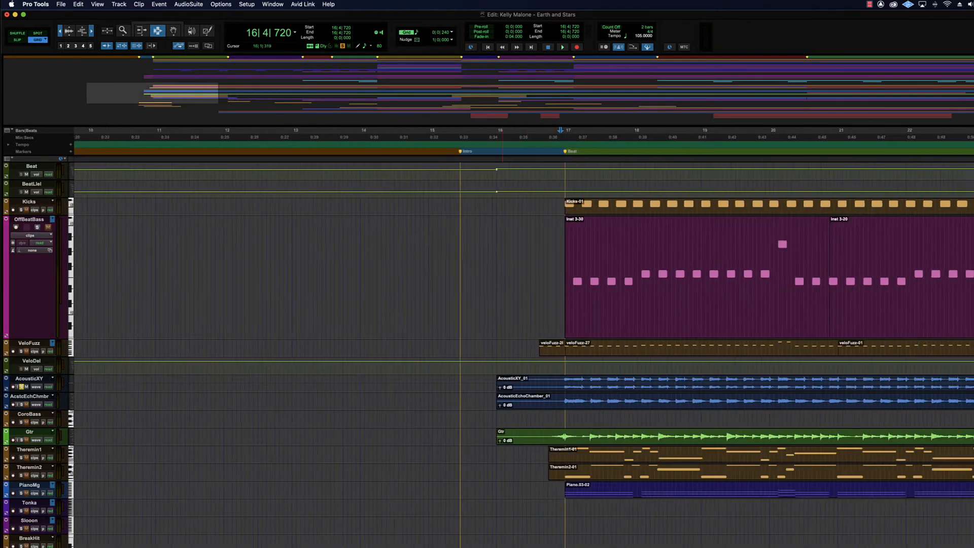
pyautogui.scroll(1, 506, 284)
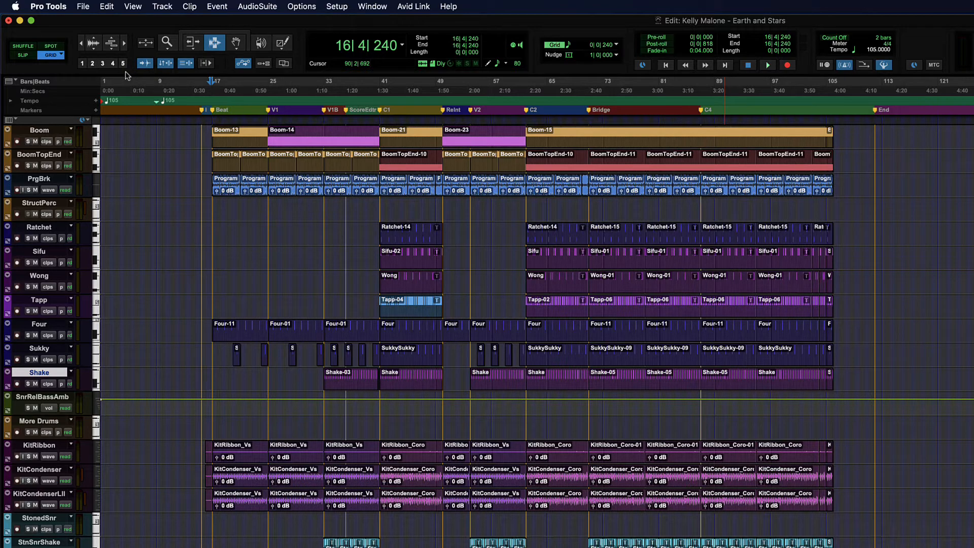
# Zoom the timeline horizontally in and out in steps around the edit cursor at 16|4|240 until the whole song is in view
pyautogui.click(82, 43)
pyautogui.click(124, 44)
pyautogui.click(124, 46)
pyautogui.click(124, 44)
pyautogui.click(81, 44)
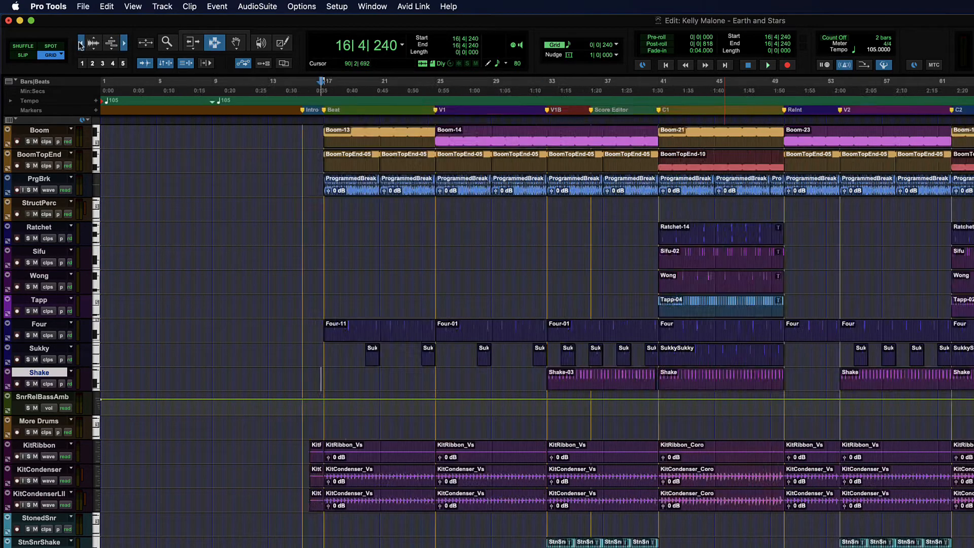
pyautogui.click(81, 44)
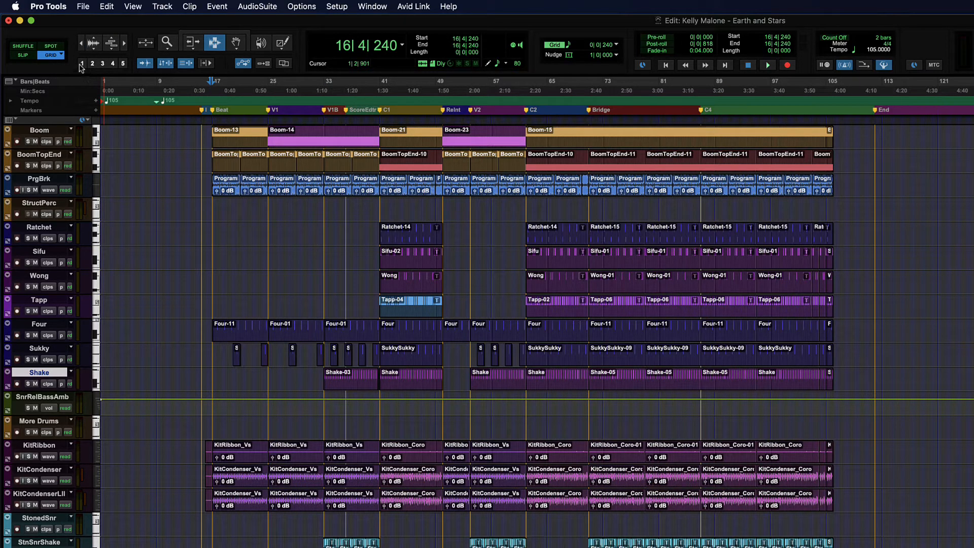
pyautogui.click(124, 46)
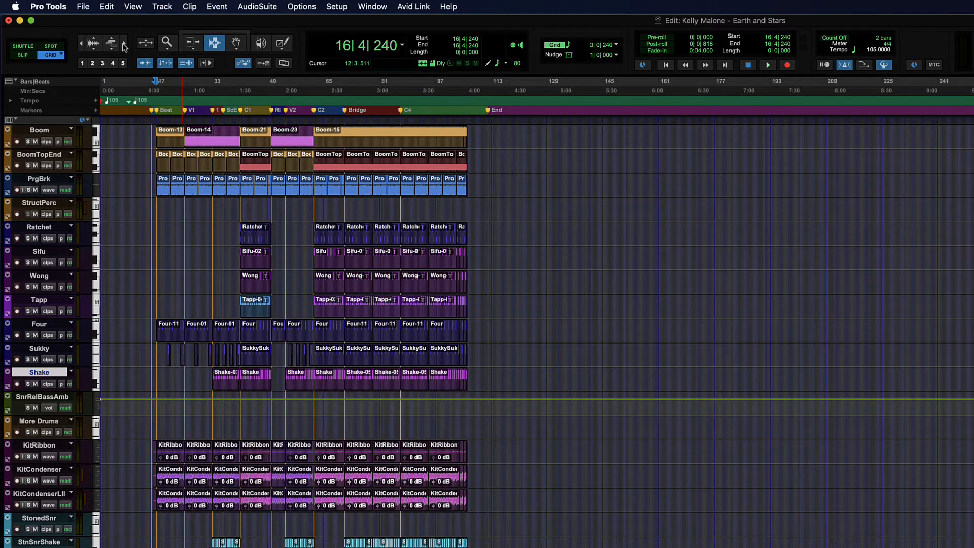
# Zoom the timeline in to the first 16 bars, far out past the End marker, and in again to about bar 22
pyautogui.press('super+bracketright')
pyautogui.press('super+bracketright')
pyautogui.press('super+bracketright')
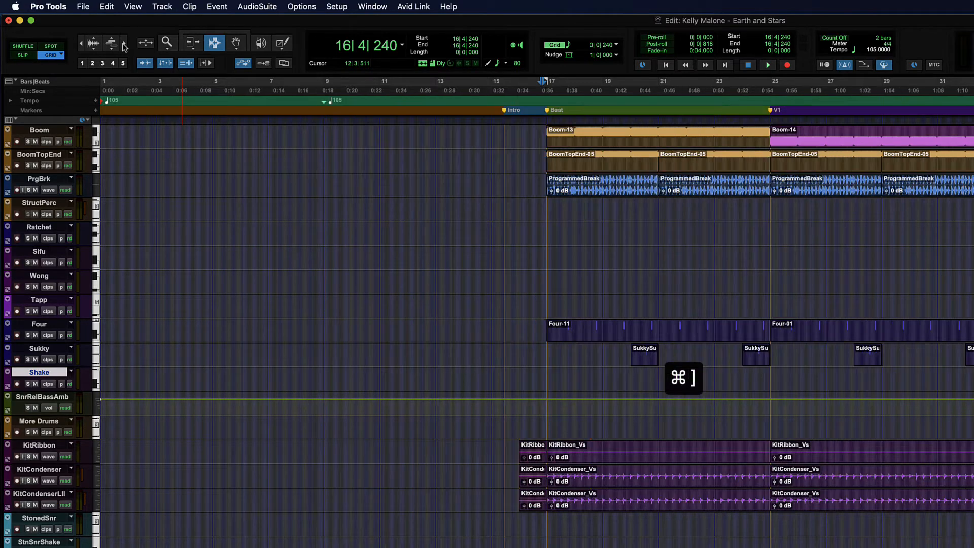
pyautogui.press('super+bracketright')
pyautogui.press('super+bracketright')
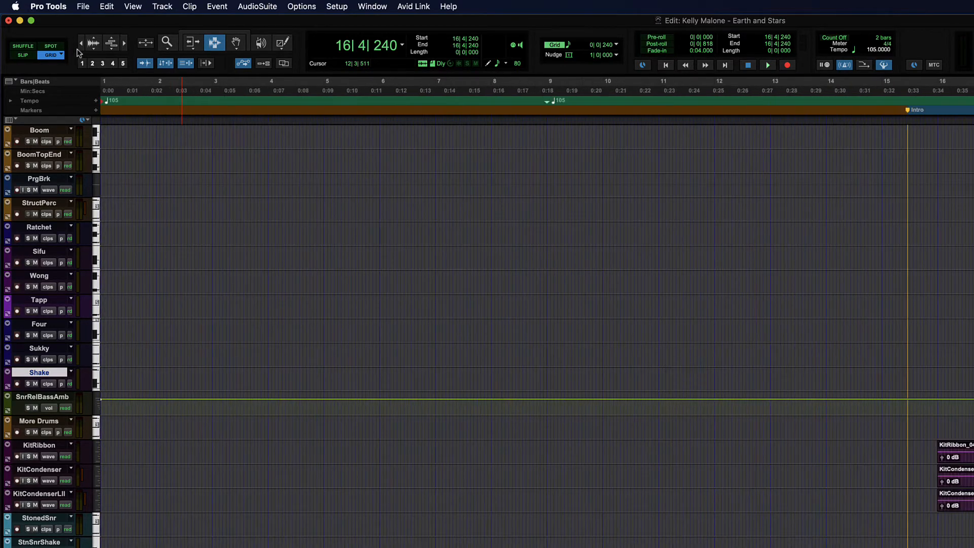
pyautogui.click(81, 44)
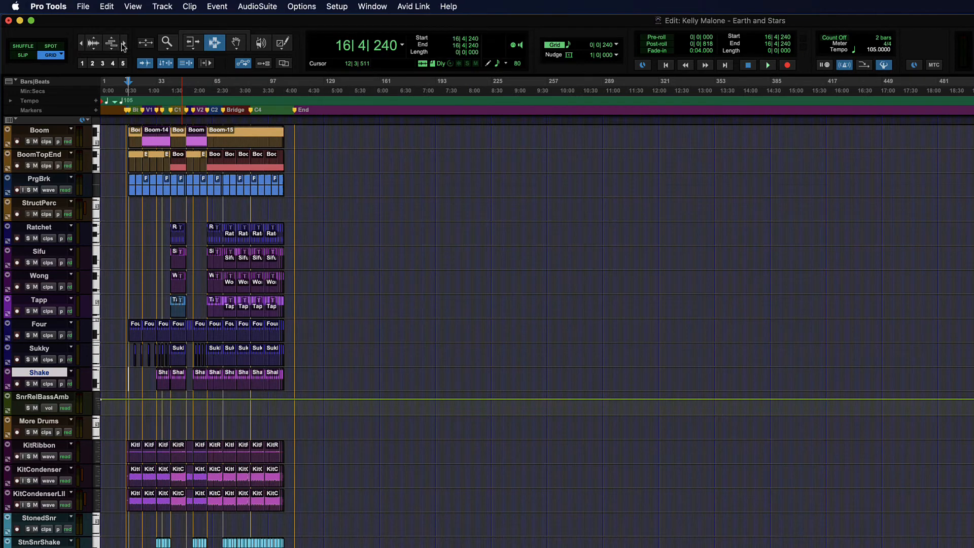
pyautogui.click(124, 43)
pyautogui.click(123, 44)
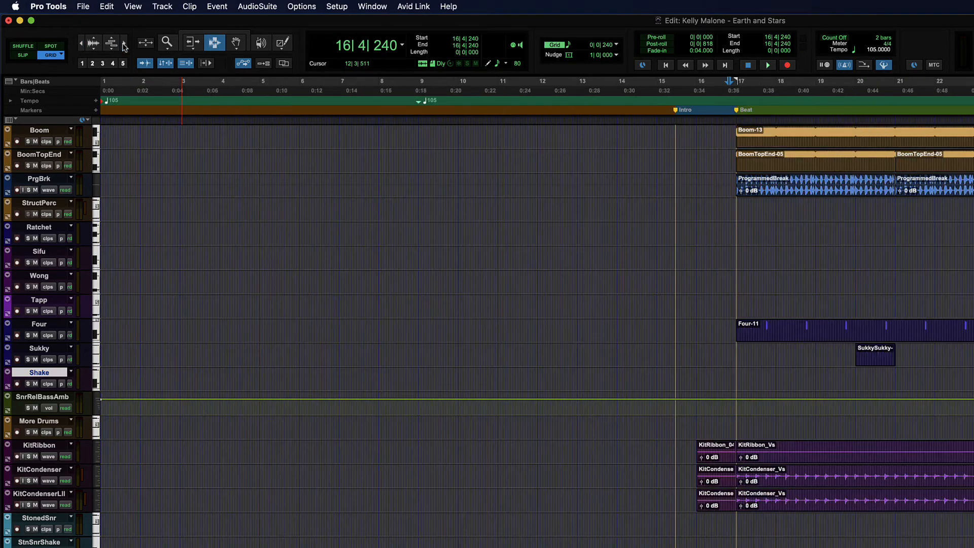
# Zoom the timeline out to span the song through the C4 marker, in again, and back out to that span
pyautogui.press('super+bracketleft')
pyautogui.press('super+bracketleft')
pyautogui.press('super+bracketleft')
pyautogui.press('super+bracketright')
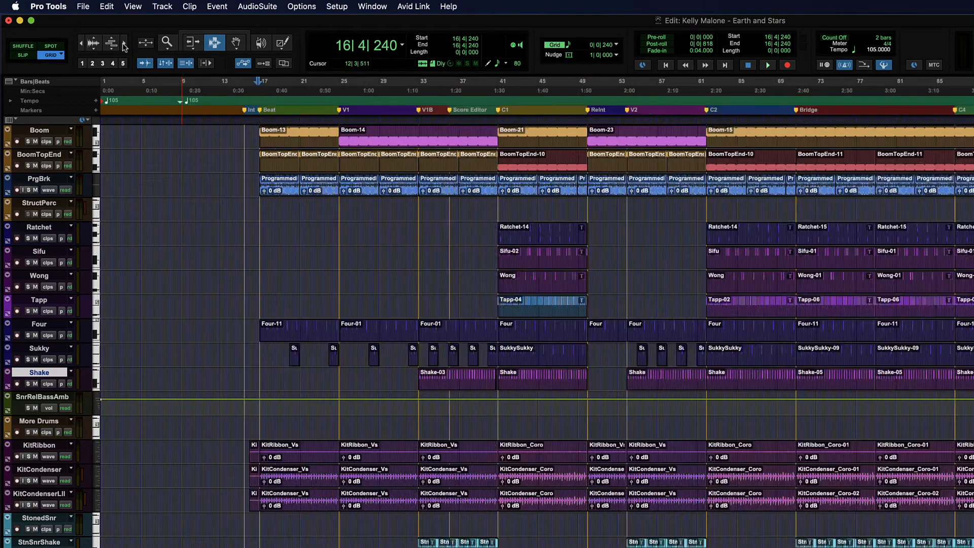
pyautogui.press('super+bracketright')
pyautogui.press('super+bracketright')
pyautogui.press('super+bracketleft')
pyautogui.press('super+bracketleft')
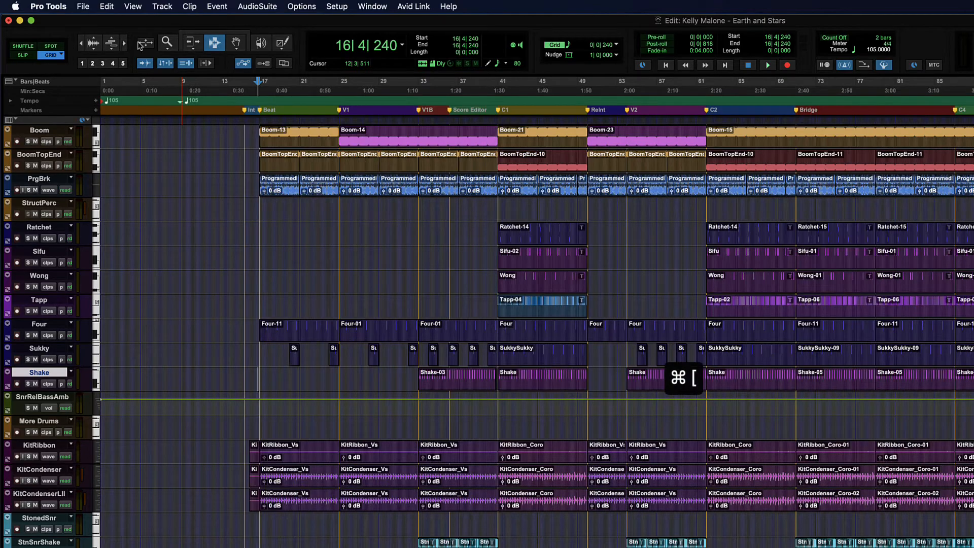
# Place the edit cursor on the PrgBrk track at 16|2|480 and zoom the timeline in on the Beat section
pyautogui.click(355, 155)
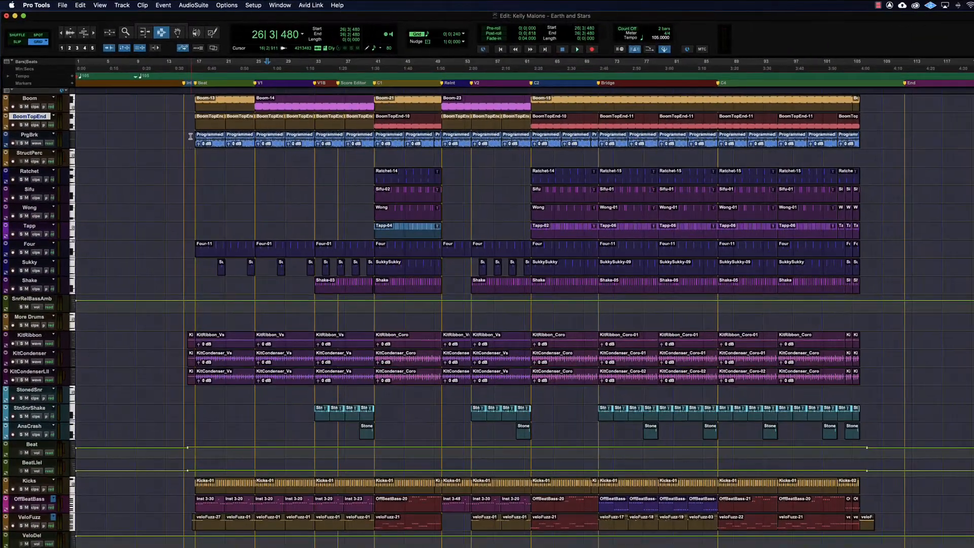
pyautogui.click(457, 325)
pyautogui.press('super+bracketright')
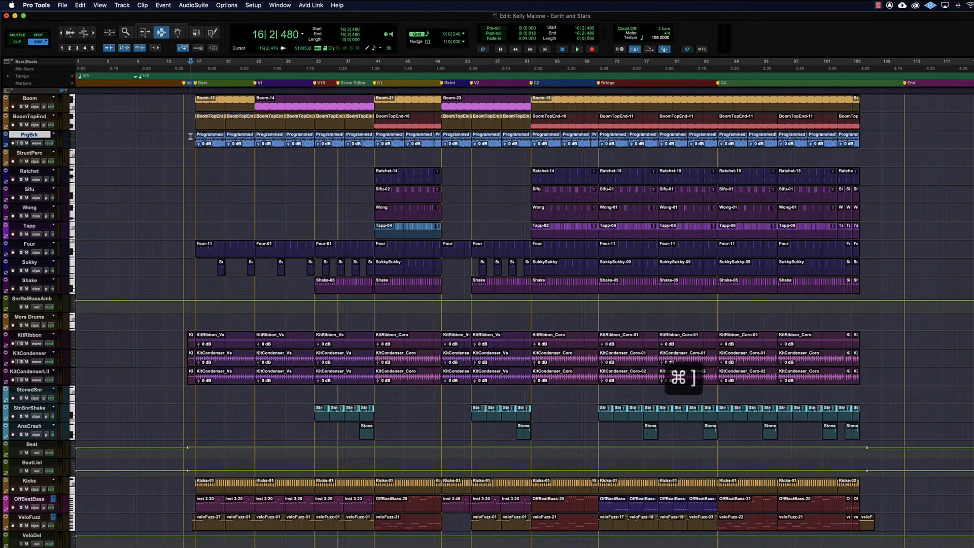
pyautogui.press('super+bracketright')
pyautogui.press('super+bracketright')
pyautogui.hscroll(10, 190, 136)
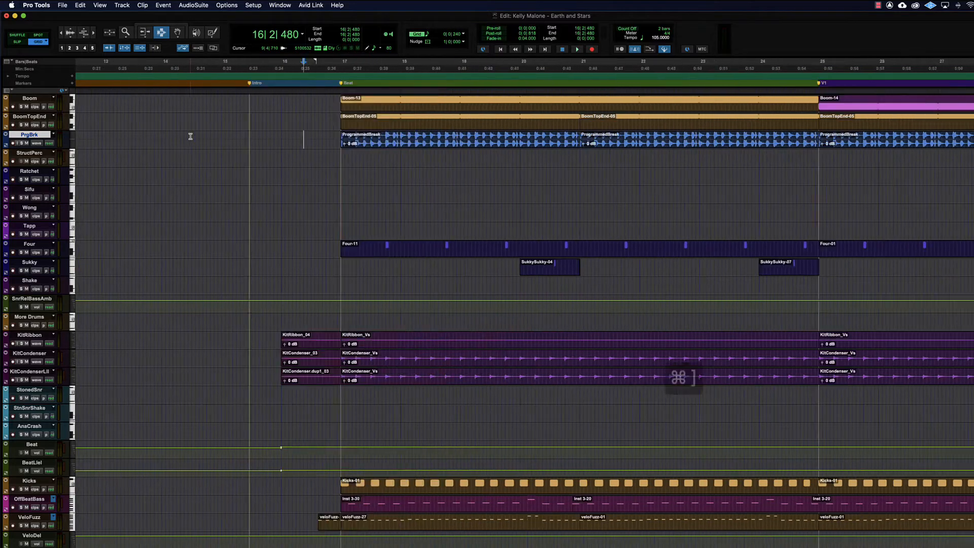
pyautogui.press('super+bracketright')
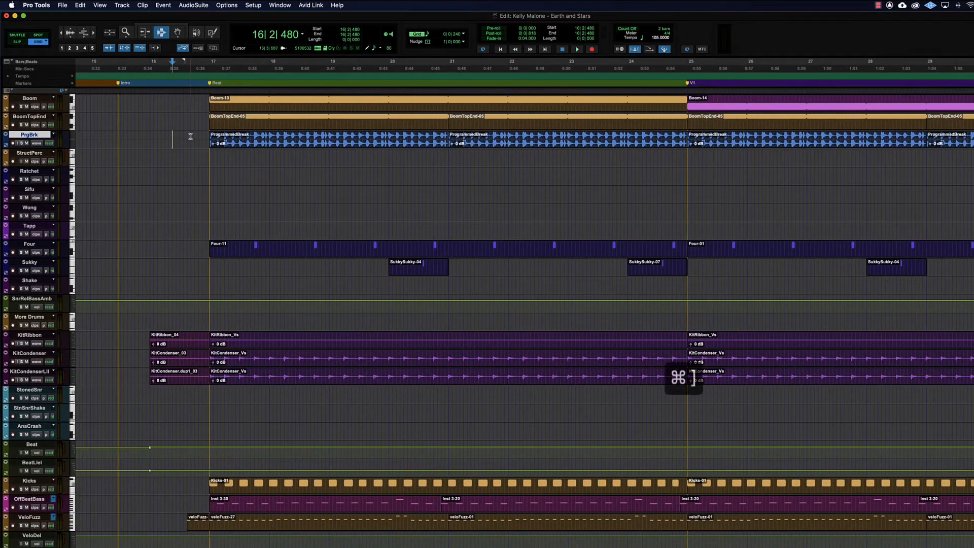
# Increase the height of all tracks together and place the edit cursor on the PrgBrk track at 16|4|720
pyautogui.click(73, 141)
pyautogui.keyDown('alt'); pyautogui.click(90, 149); pyautogui.keyUp('alt')
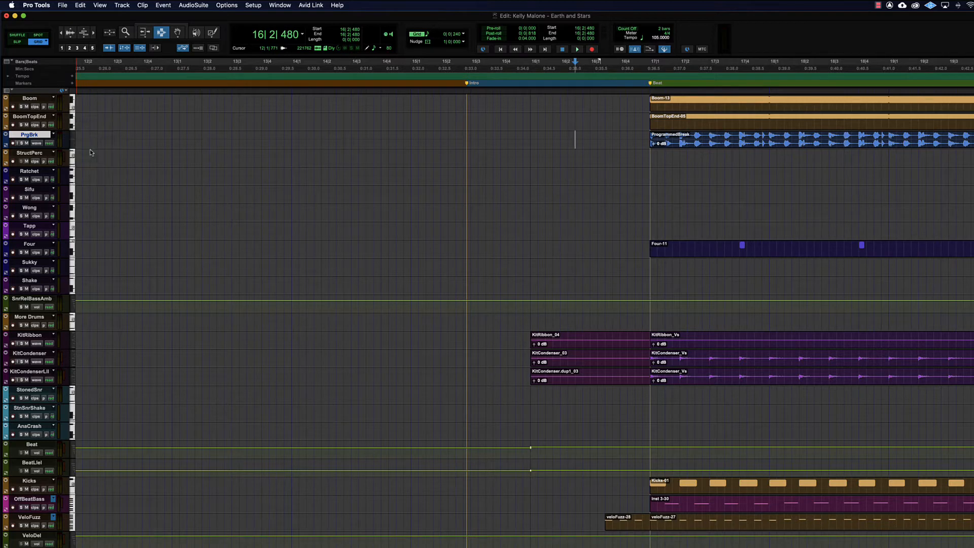
pyautogui.hscroll(8, 100, 153)
pyautogui.click(215, 196)
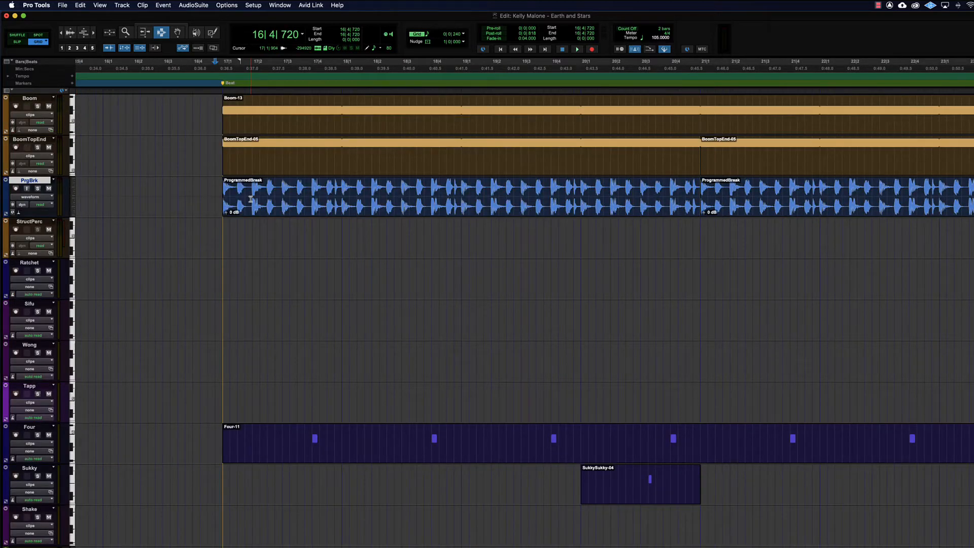
# Zoom the timeline out to show the song from bar 1 and save that level as zoom preset 1
pyautogui.press('super+bracketleft')
pyautogui.press('super+bracketleft')
pyautogui.press('super+bracketleft')
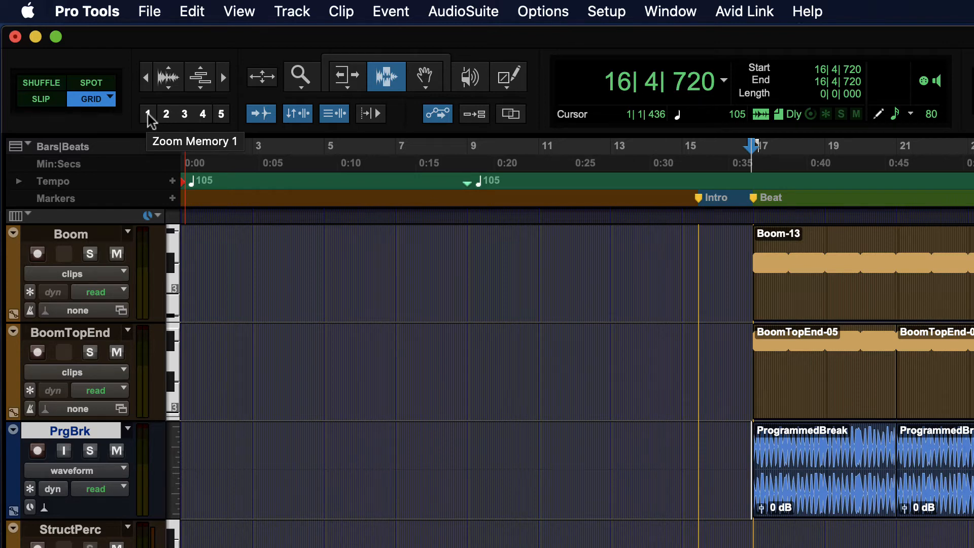
pyautogui.click(146, 115)
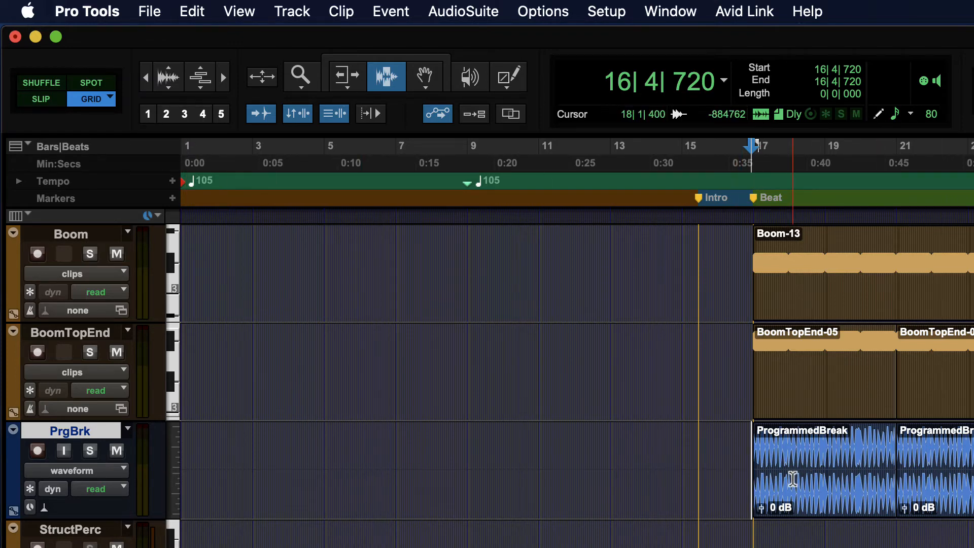
# Zoom in on the start of the first ProgrammedBreak clip, with the edit cursor at 16|4|240, and save zoom preset 2
pyautogui.press('super+bracketright')
pyautogui.press('super+bracketright')
pyautogui.press('super+bracketright')
pyautogui.press('super+bracketright')
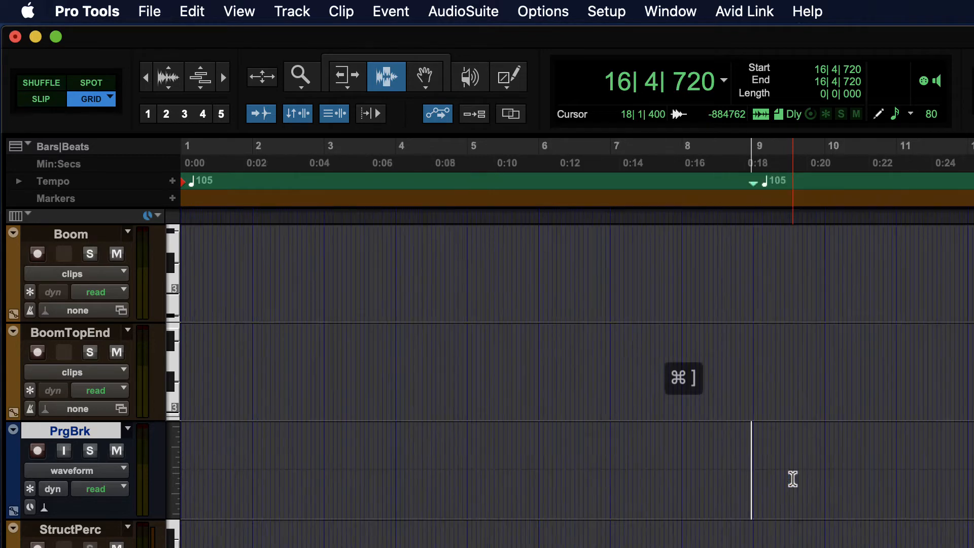
pyautogui.click(168, 116)
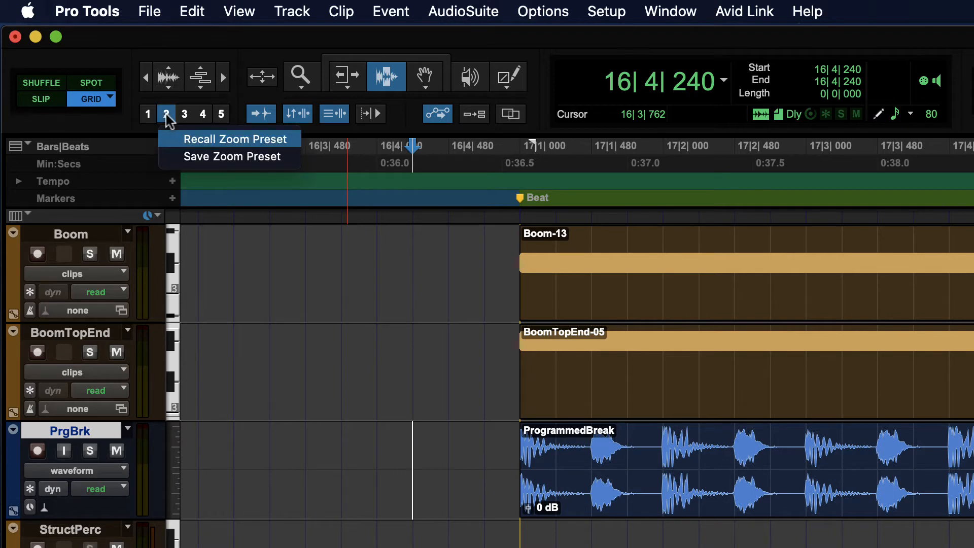
pyautogui.click(226, 158)
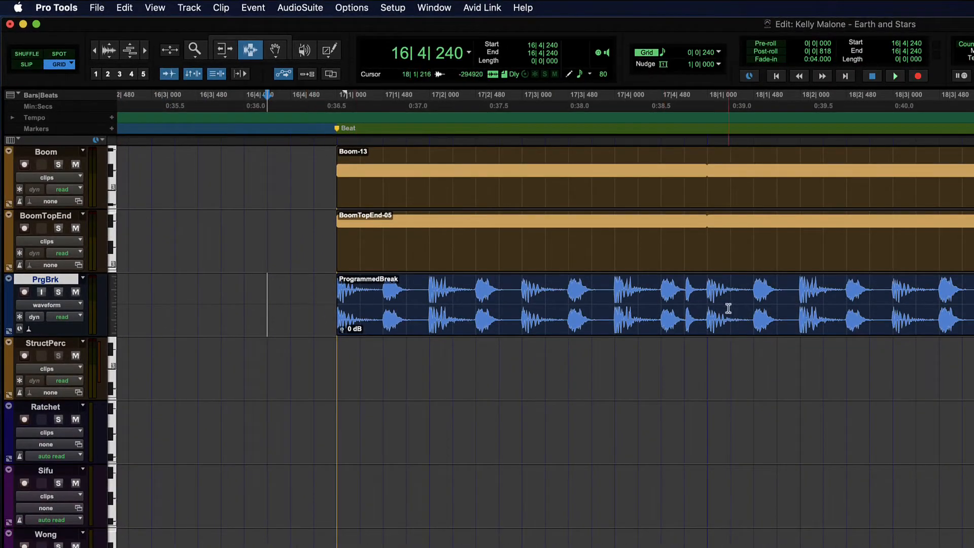
# Zoom in closely on the individual hits of the PrgBrk waveform around 17|2|000
pyautogui.press('super+bracketright')
pyautogui.press('super+bracketright')
pyautogui.press('super+bracketright')
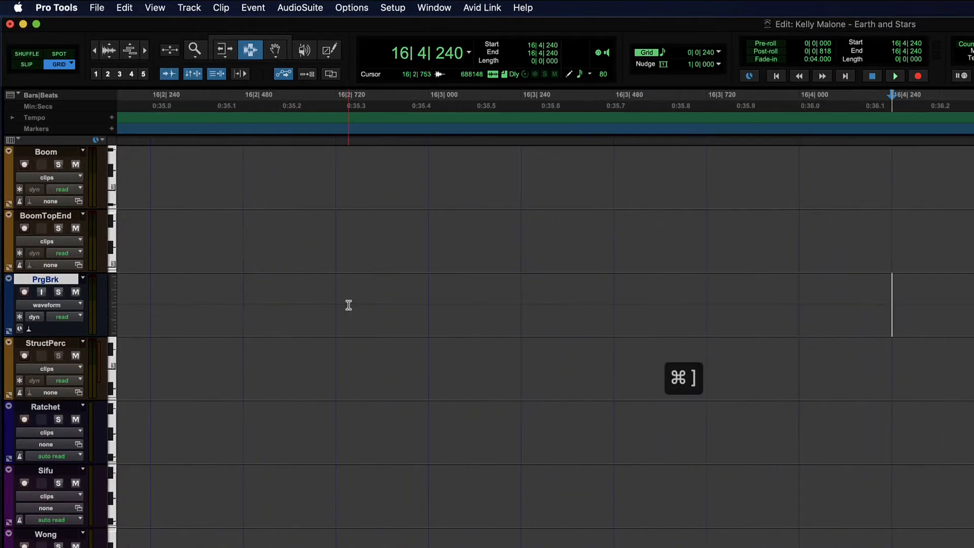
pyautogui.hscroll(10, 348, 305)
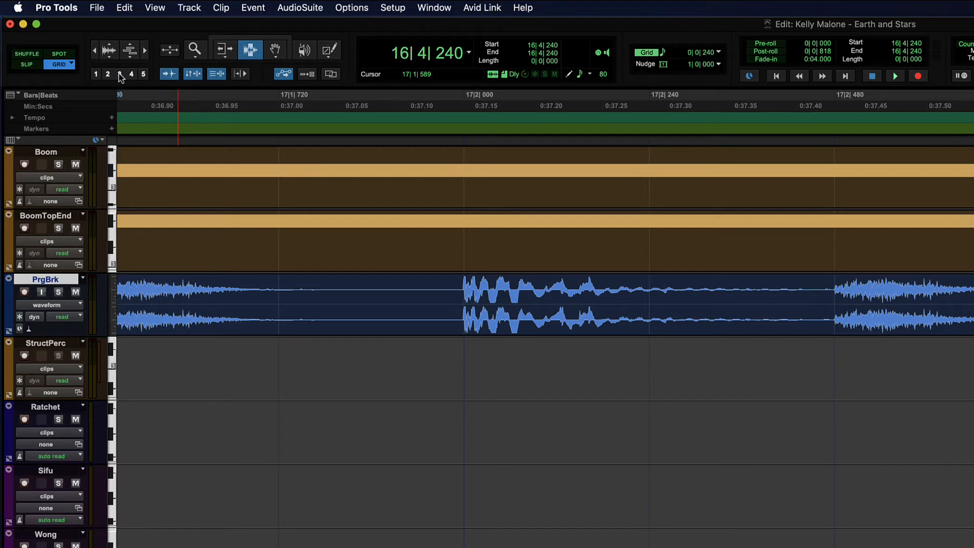
# Recall zoom presets 1, 2 and 3 in turn, bringing the PrgBrk waveform around 17|2|000 back into view
pyautogui.click(96, 74)
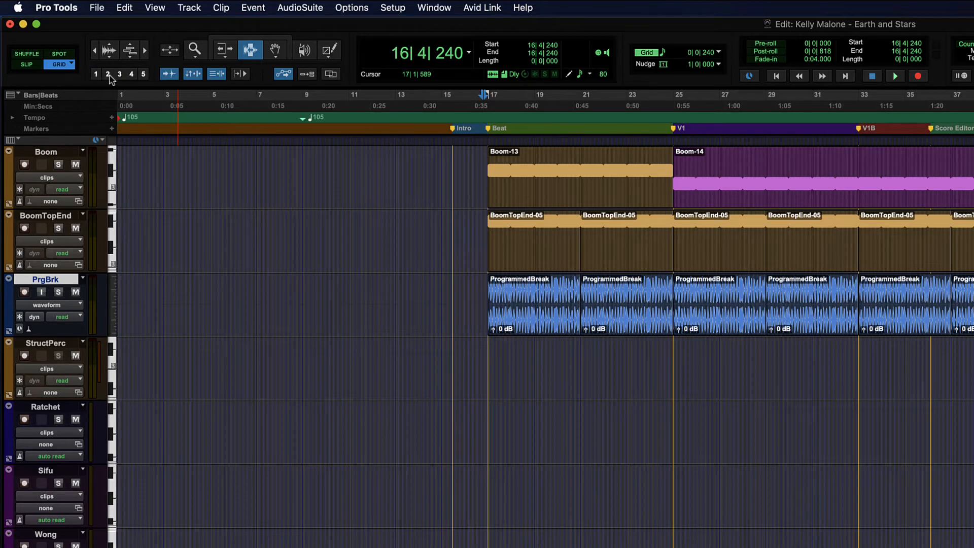
pyautogui.click(108, 75)
pyautogui.hscroll(10, 495, 284)
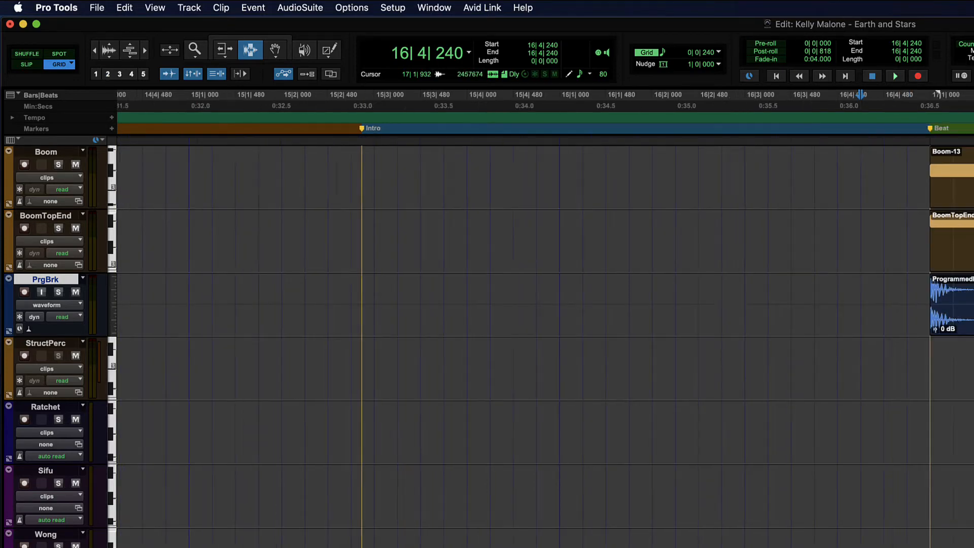
pyautogui.click(120, 74)
pyautogui.hscroll(10, 553, 283)
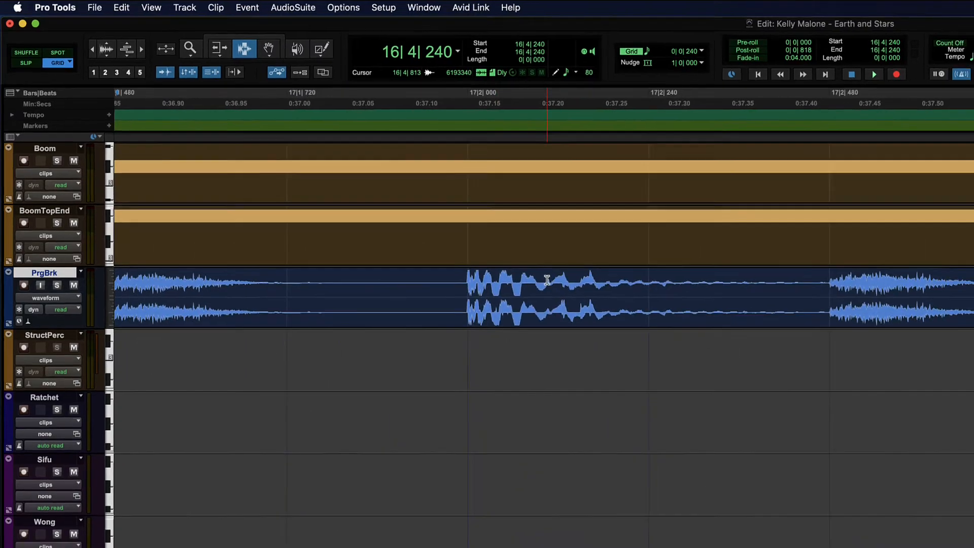
# Zoom the timeline out from the PrgBrk waveform detail and zoom back in around the edit cursor at 16|4|240
pyautogui.hscroll(-5, 323, 167)
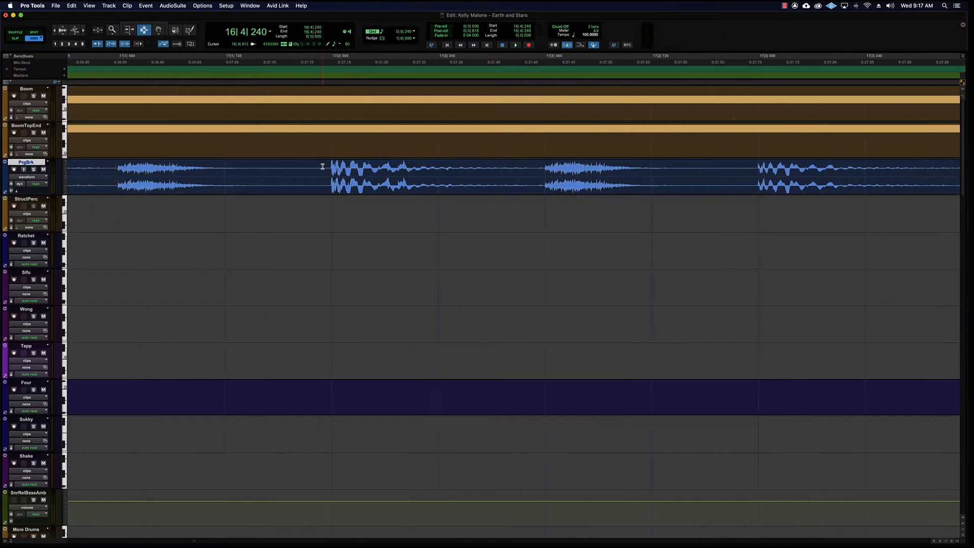
pyautogui.press('super+bracketleft')
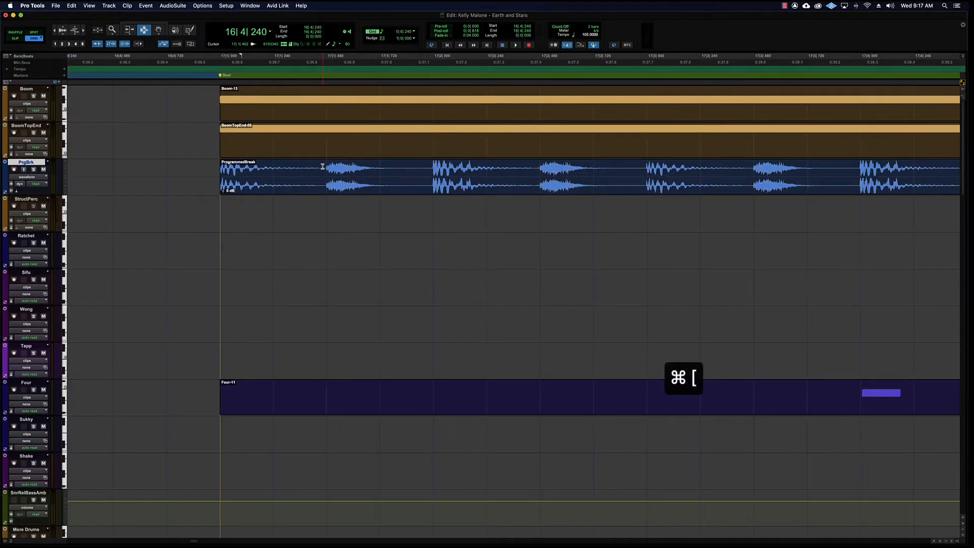
pyautogui.click(56, 31)
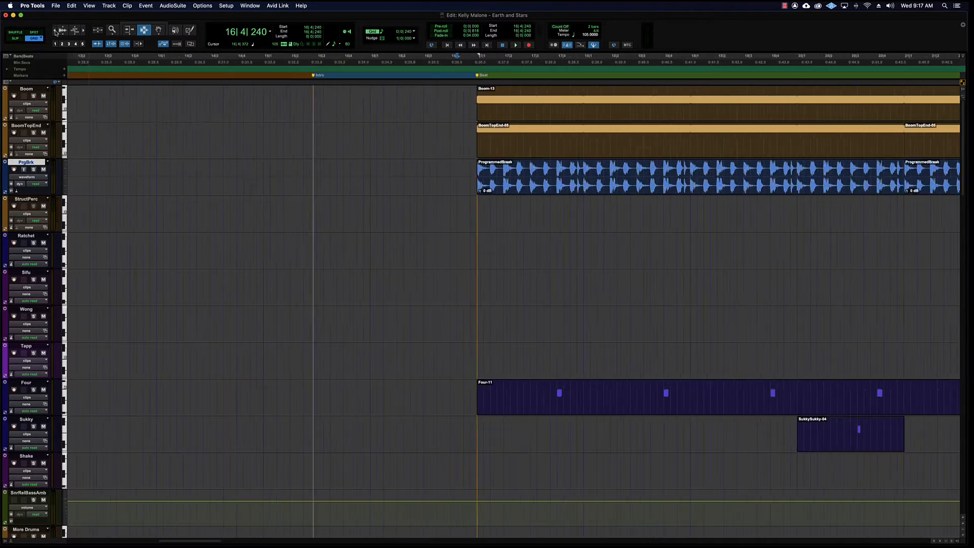
pyautogui.click(82, 32)
pyautogui.click(83, 32)
pyautogui.click(83, 32)
pyautogui.click(83, 32)
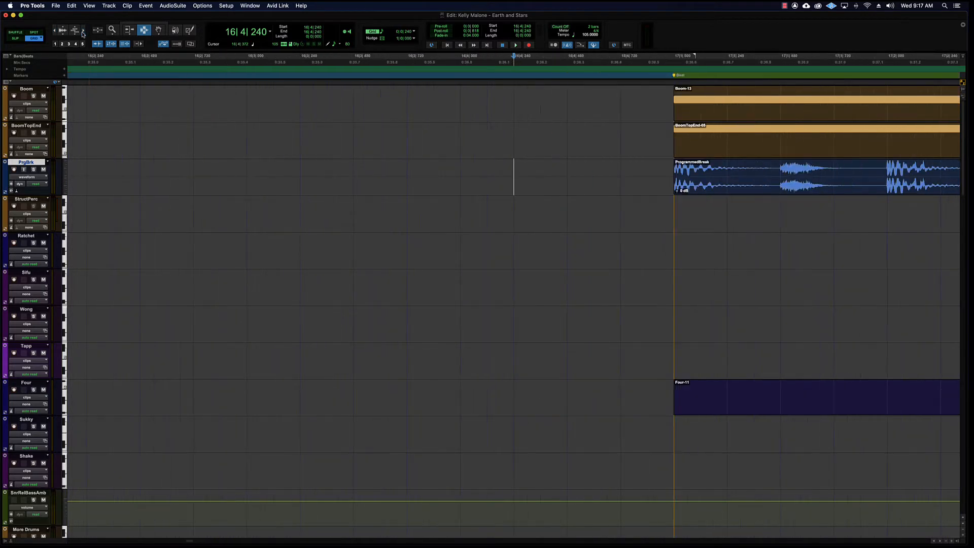
# Zoom the timeline out until the Intro marker and the whole first ProgrammedBreak clip are in view
pyautogui.hscroll(7, 383, 125)
pyautogui.press('super+bracketleft')
pyautogui.press('super+bracketleft')
pyautogui.press('super+bracketleft')
pyautogui.press('super+bracketleft')
pyautogui.press('super+bracketleft')
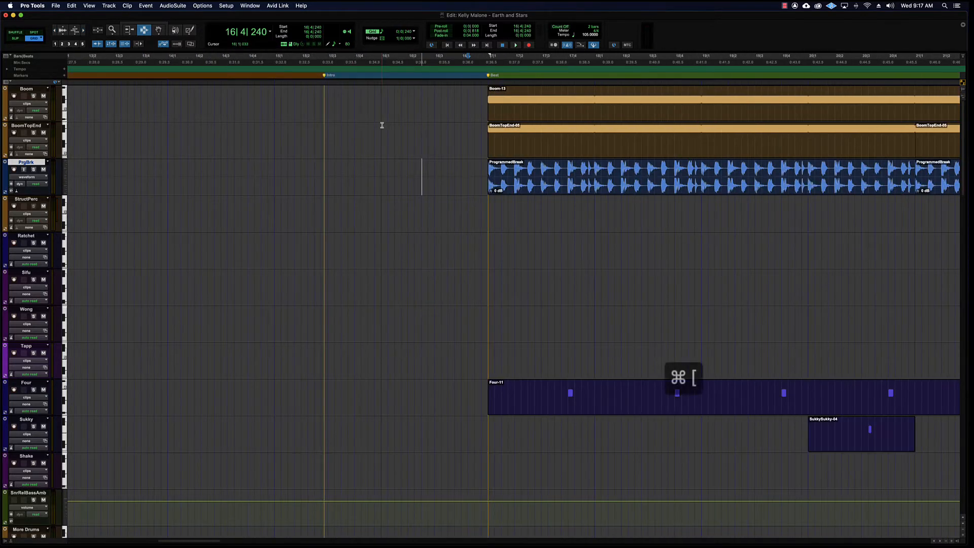
# Zoom the timeline in again on the first hits of the ProgrammedBreak clip at the Beat marker
pyautogui.press('super+bracketright')
pyautogui.press('super+bracketright')
pyautogui.press('super+bracketright')
pyautogui.press('super+bracketright')
pyautogui.press('super+bracketright')
pyautogui.hscroll(10, 382, 124)
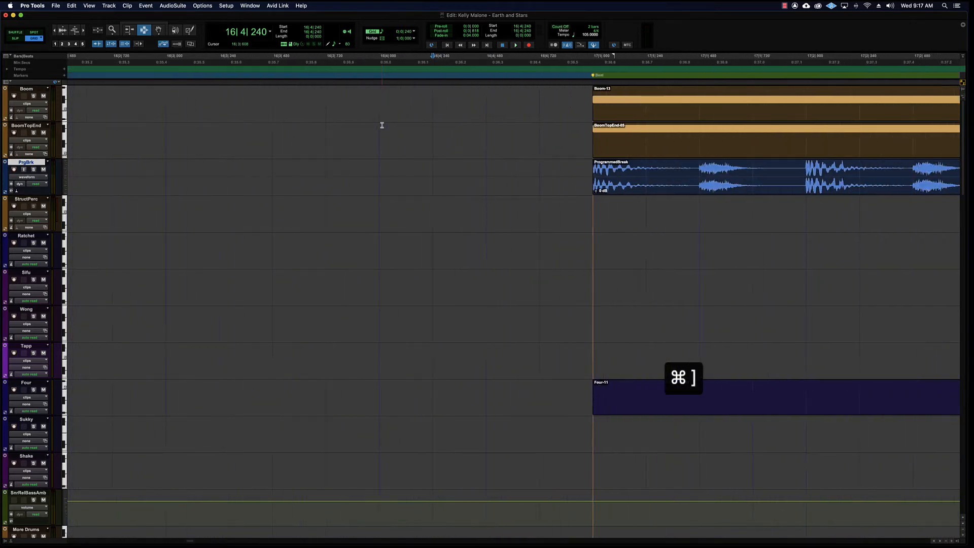
# Place the edit cursor in the PrgBrk track at 17|2|480 and zoom the timeline out and in around it
pyautogui.click(374, 186)
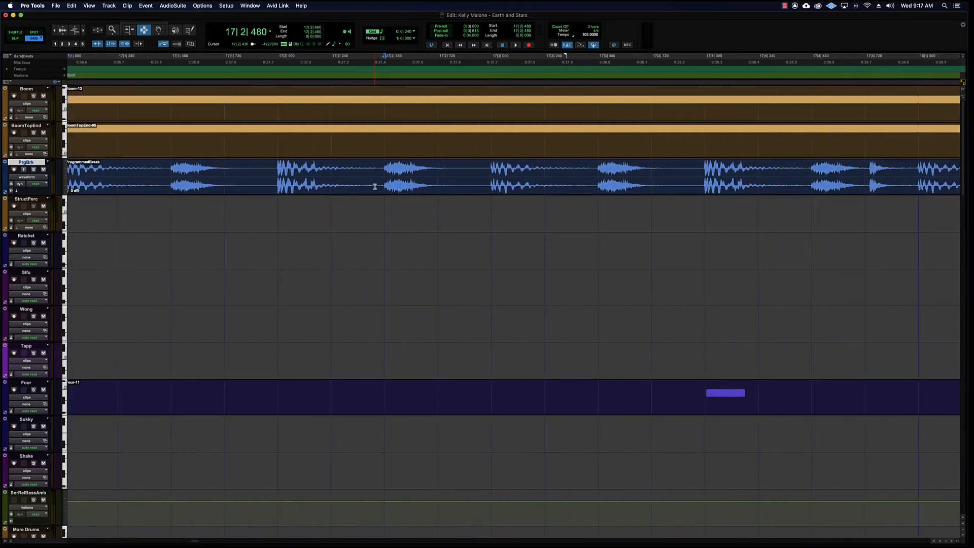
pyautogui.press('super+bracketleft')
pyautogui.press('super+bracketleft')
pyautogui.press('super+bracketleft')
pyautogui.press('super+bracketleft')
pyautogui.press('super+bracketleft')
pyautogui.press('super+bracketleft')
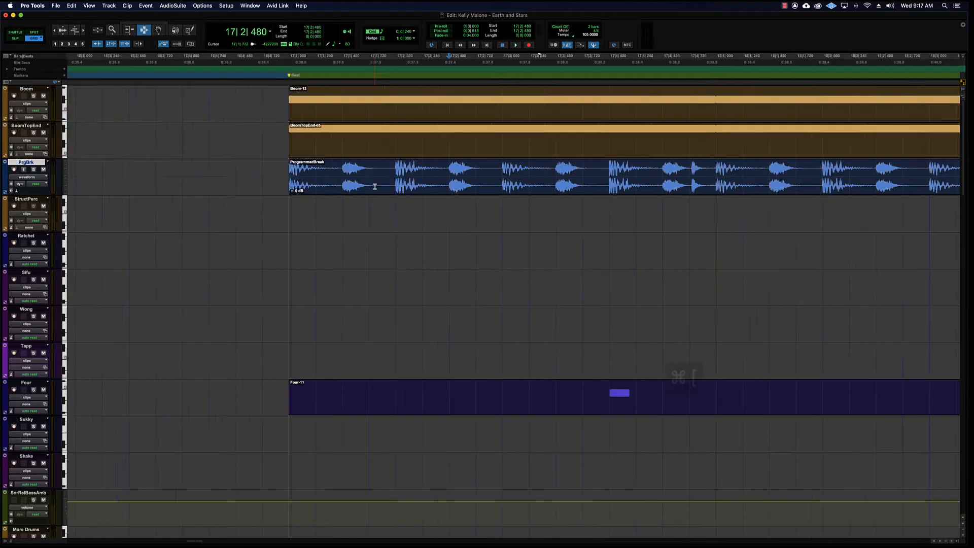
pyautogui.press('super+bracketright')
pyautogui.press('super+bracketright')
pyautogui.press('super+bracketright')
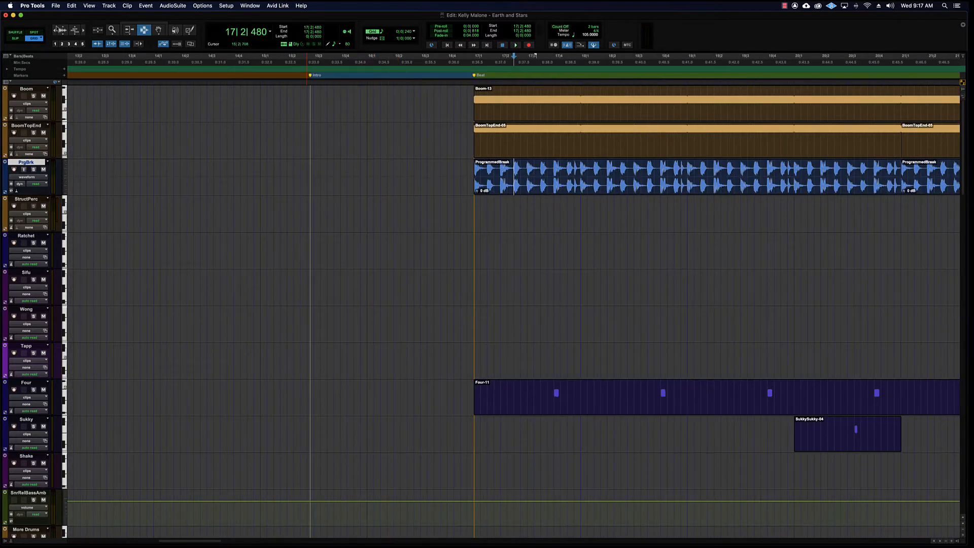
pyautogui.click(466, 174)
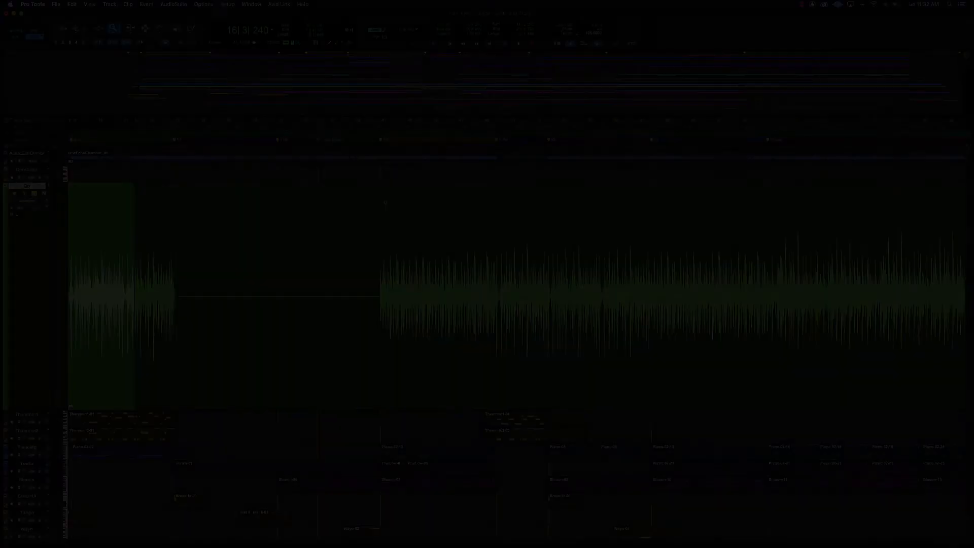
# Zoom the timeline far out, well past the End marker, and set the Gtr track's height to medium
pyautogui.press('super+bracketleft')
pyautogui.press('super+bracketleft')
pyautogui.press('super+bracketleft')
pyautogui.press('super+bracketleft')
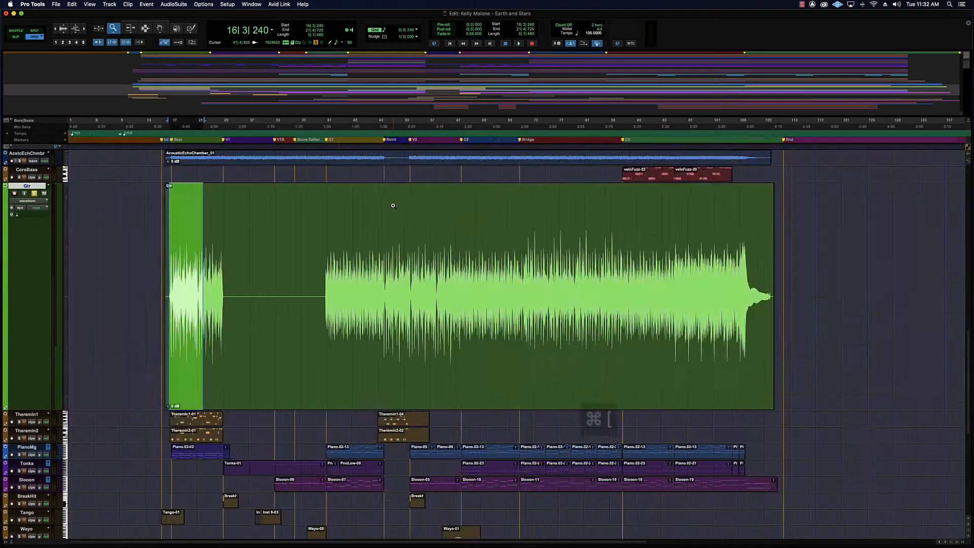
pyautogui.click(60, 213)
pyautogui.click(77, 194)
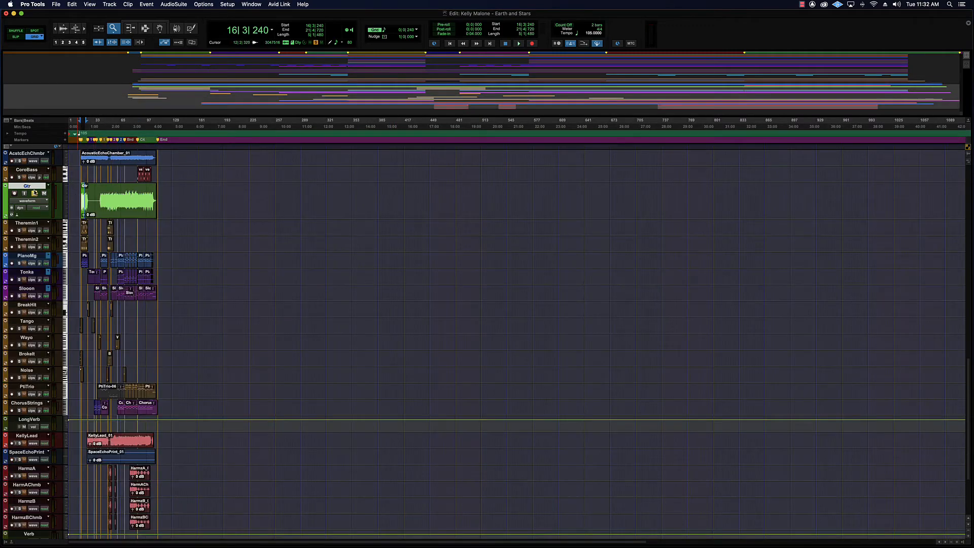
# Zoom the timeline in until the Intro to C2 markers fill the view and set the Gtr track's height to small
pyautogui.press('super+bracketright')
pyautogui.press('super+bracketright')
pyautogui.press('super+bracketright')
pyautogui.press('super+bracketright')
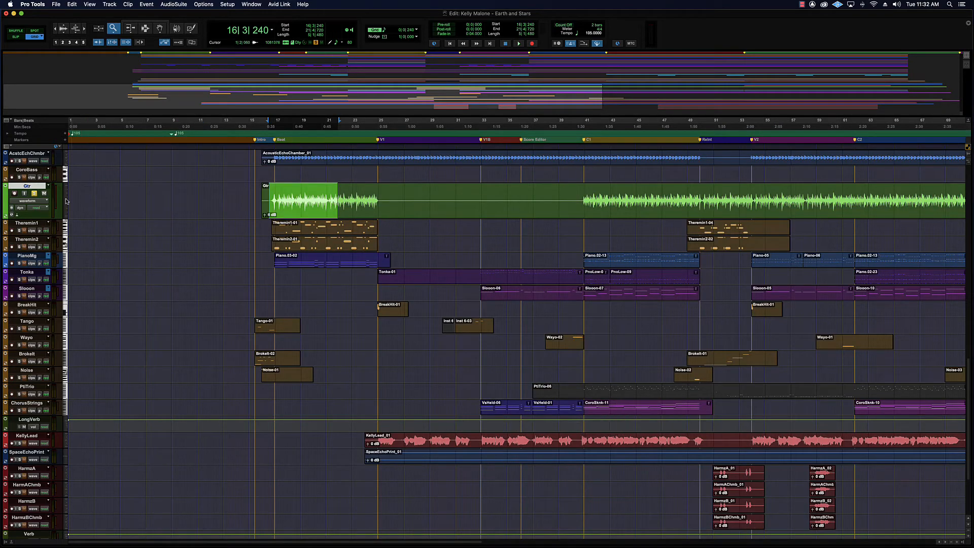
pyautogui.click(66, 201)
pyautogui.click(87, 200)
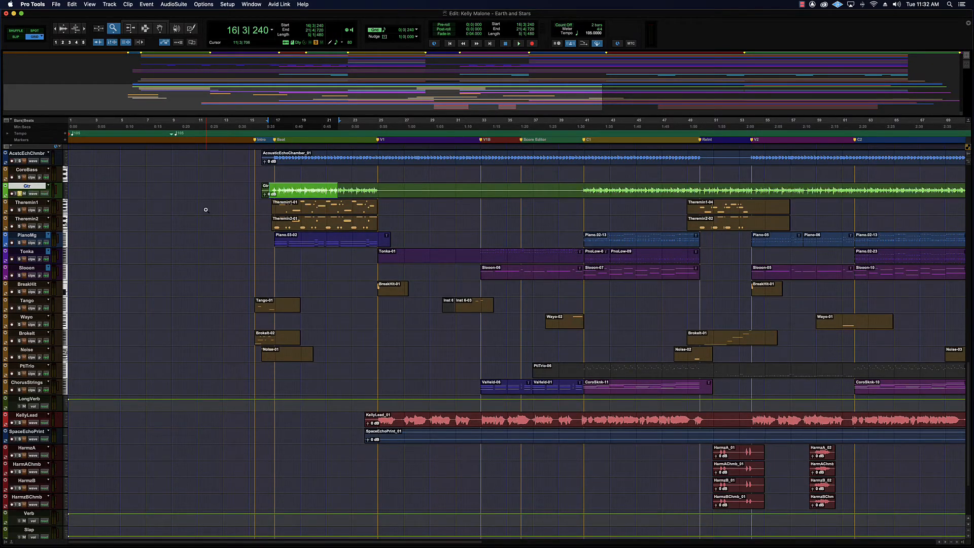
# Select the PrgBrk audio from 17|4|480 to about bar 23 with the Smart Tool and toggle Zoom Toggle on and off
pyautogui.scroll(-5, 206, 209)
pyautogui.scroll(20, 206, 209)
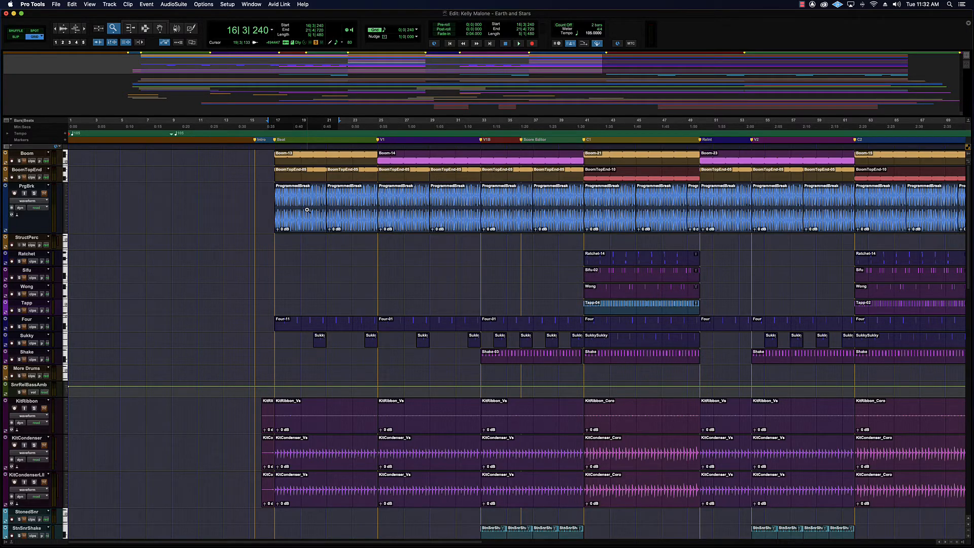
pyautogui.click(145, 29)
pyautogui.moveTo(285, 213); pyautogui.dragTo(352, 218)
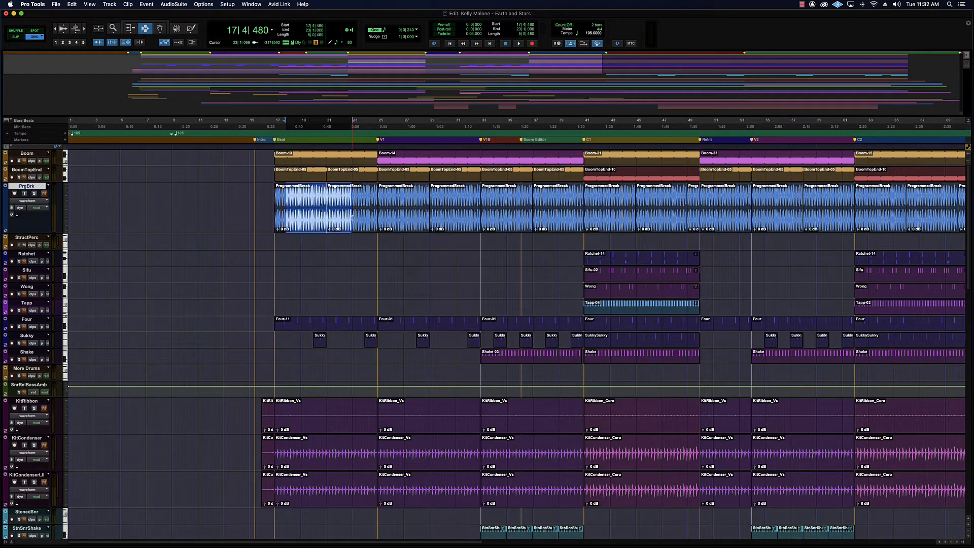
pyautogui.hotkey('alt', 'e')
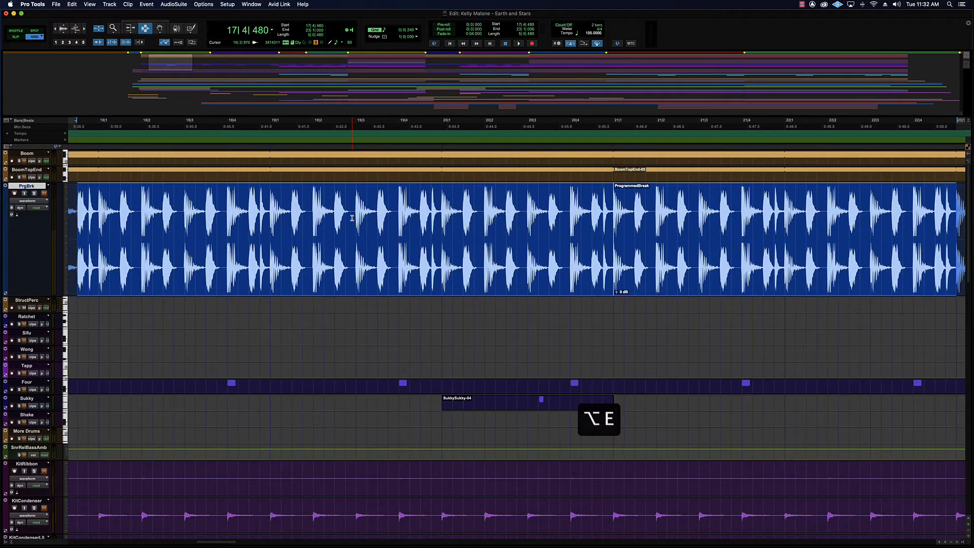
pyautogui.hotkey('alt', 'e')
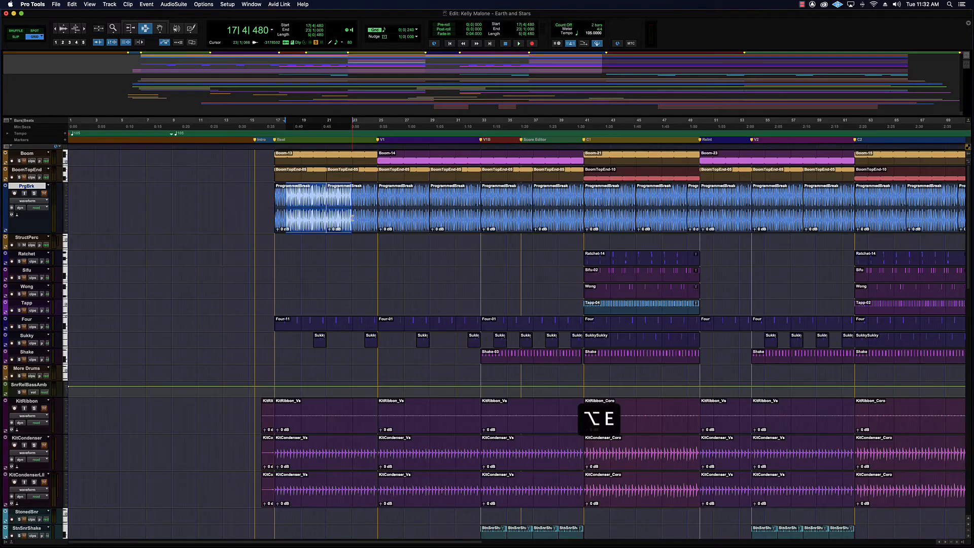
# Clear the PrgBrk selection and place the edit cursor just before the Beat marker at 16|4|720
pyautogui.click(265, 216)
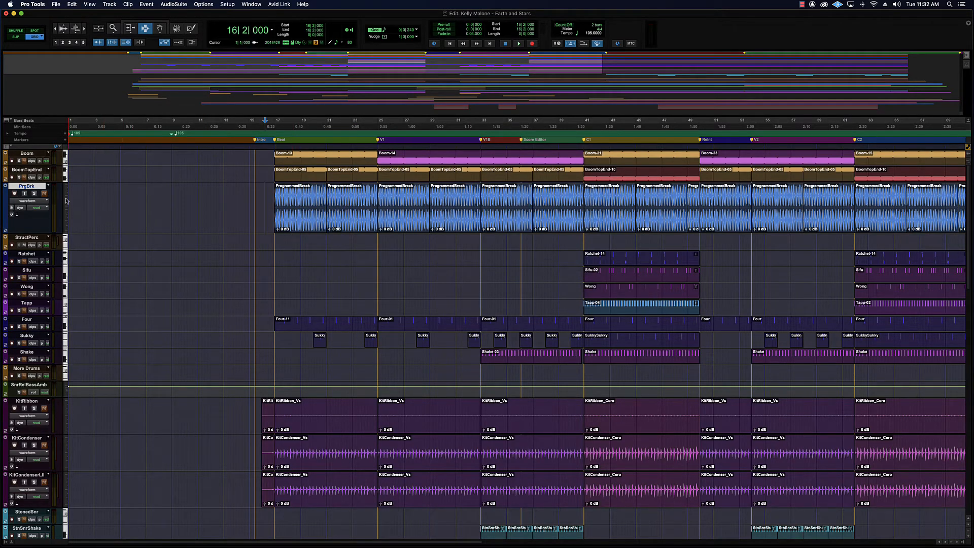
pyautogui.scroll(-5, 331, 303)
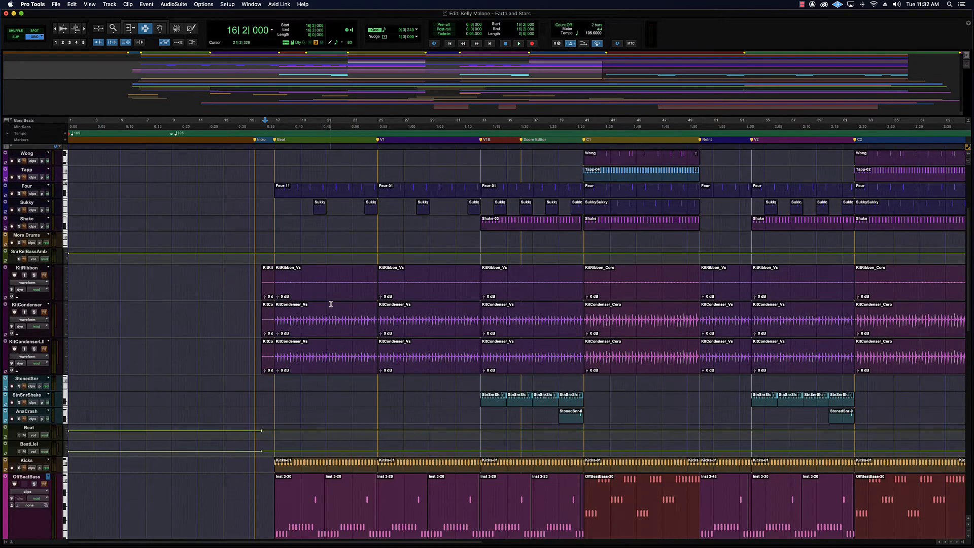
pyautogui.scroll(5, 331, 304)
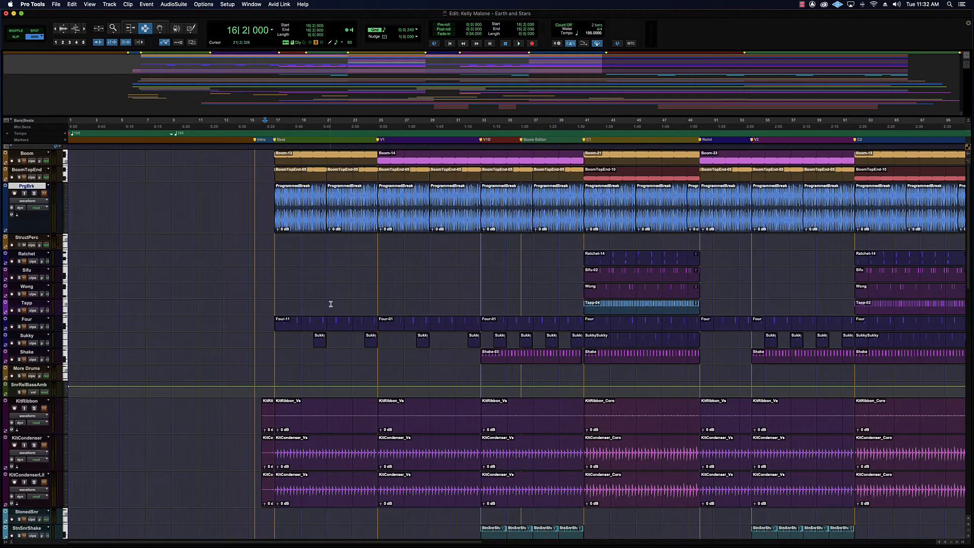
pyautogui.moveTo(276, 208); pyautogui.dragTo(365, 208)
pyautogui.click(273, 202)
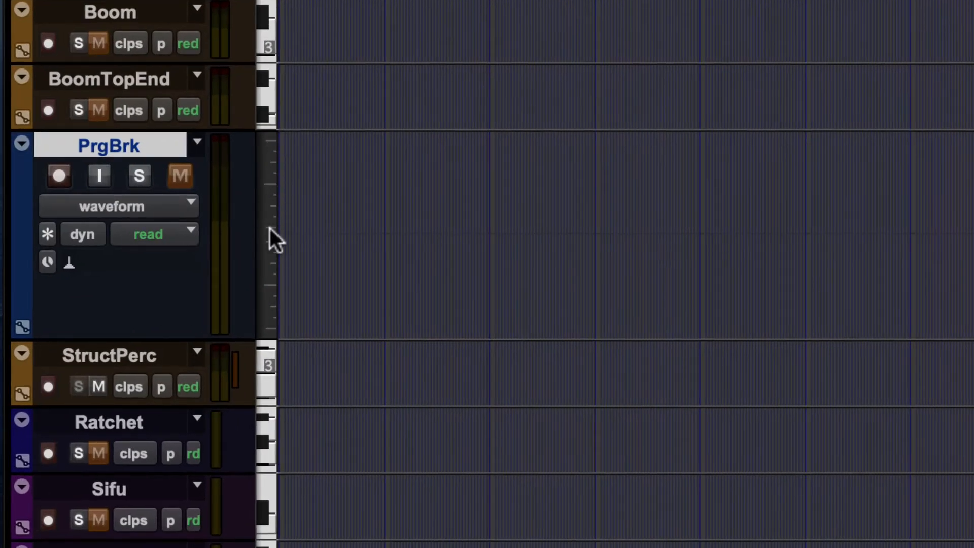
pyautogui.click(260, 431)
pyautogui.click(446, 343)
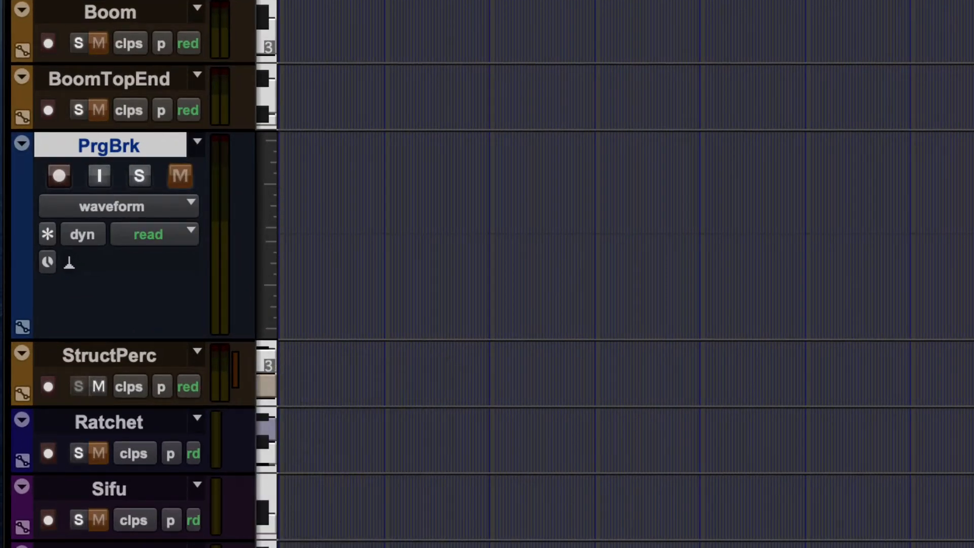
# Set the PrgBrk track's height in turn to micro, mini, small and medium
pyautogui.click(267, 215)
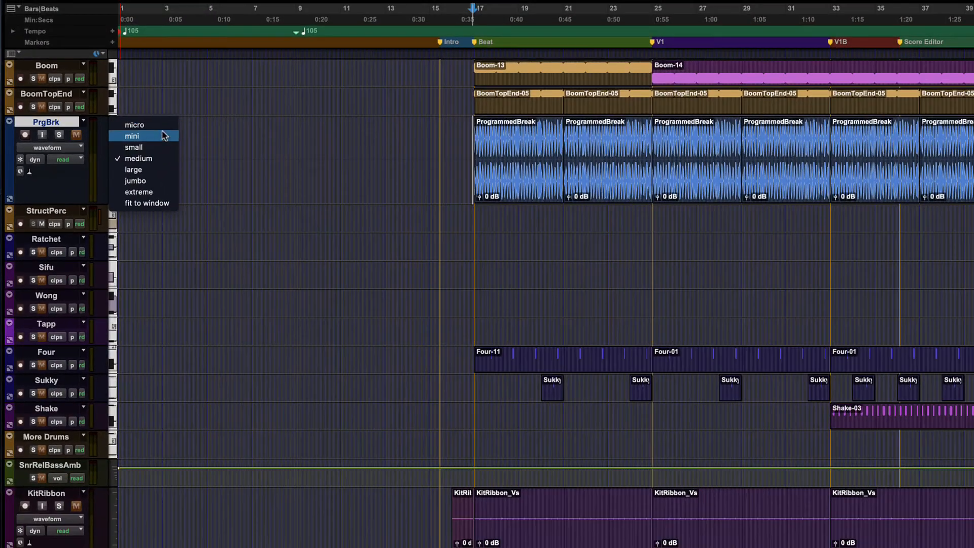
pyautogui.click(391, 178)
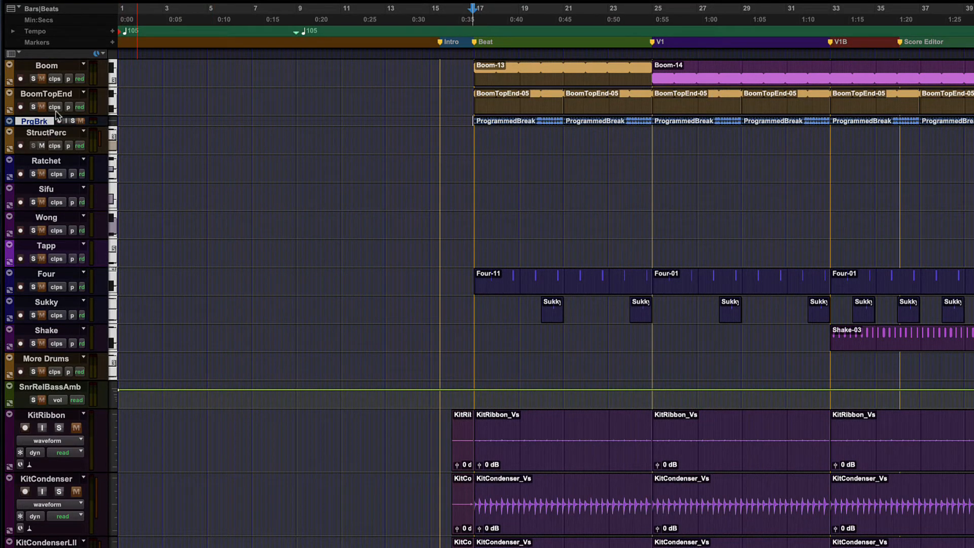
pyautogui.click(112, 122)
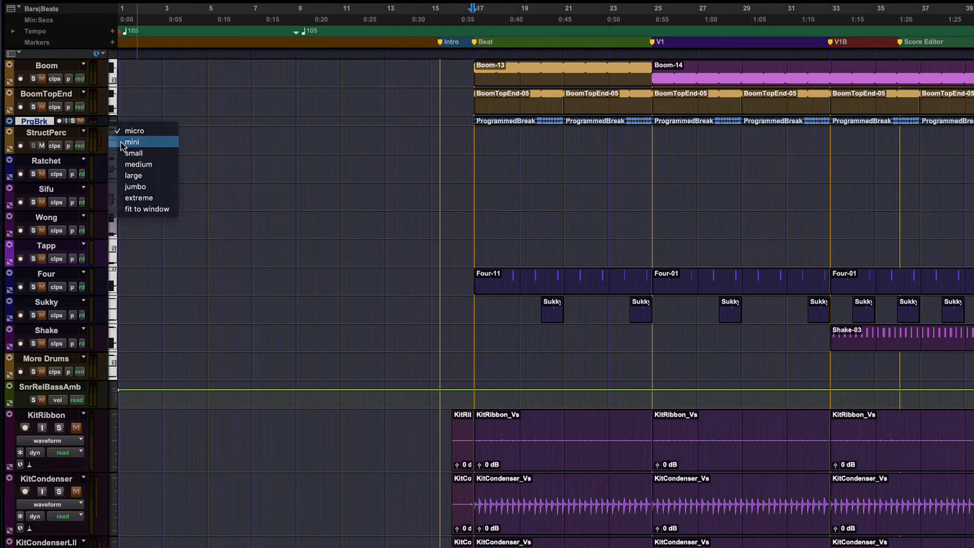
pyautogui.click(122, 143)
pyautogui.click(113, 123)
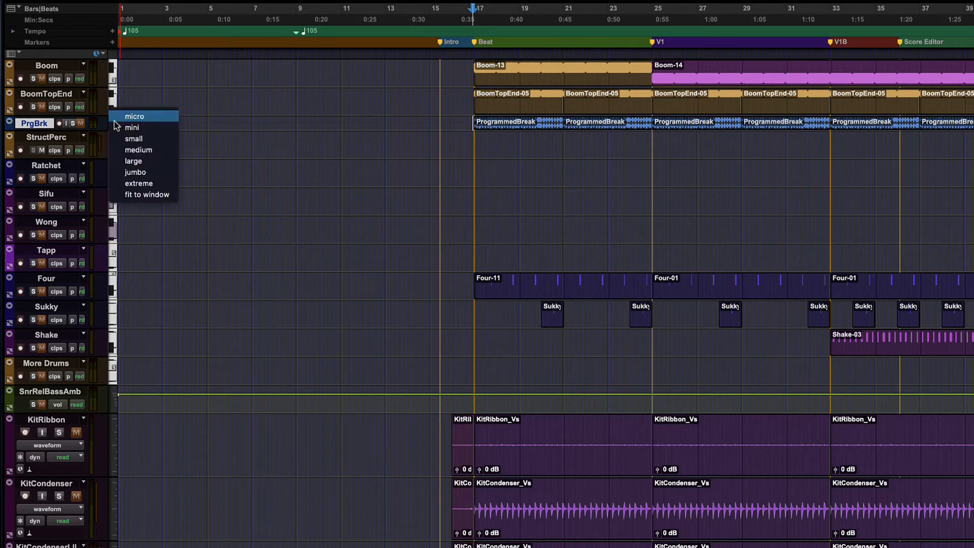
pyautogui.click(117, 141)
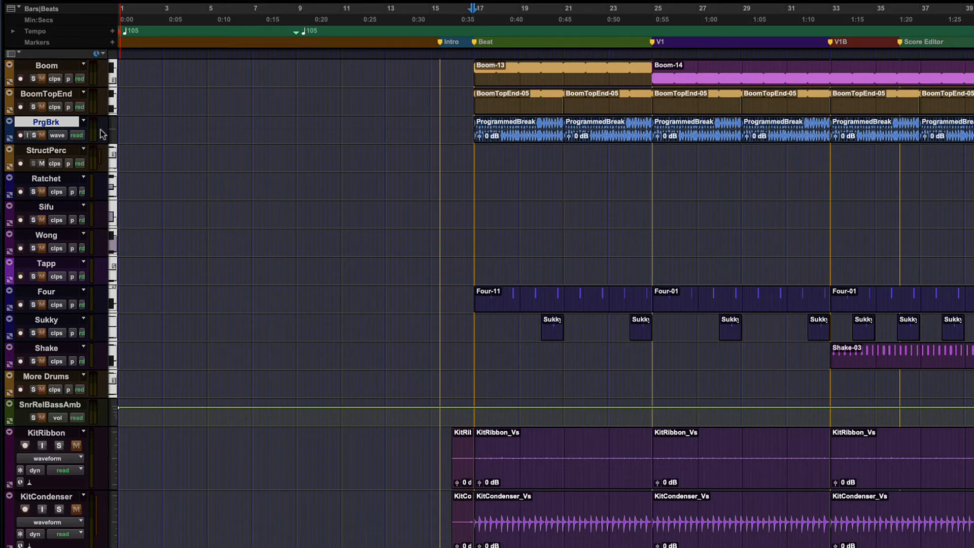
pyautogui.click(114, 129)
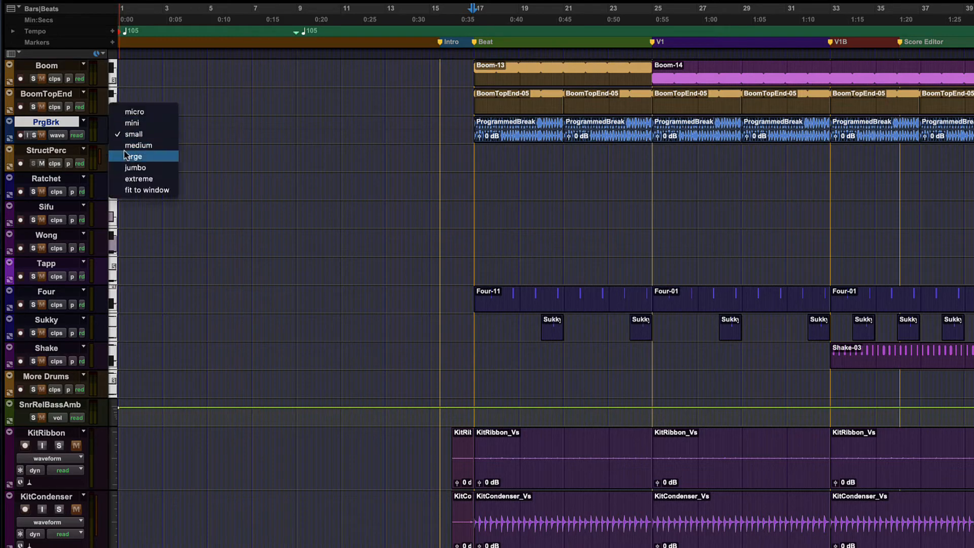
pyautogui.click(127, 146)
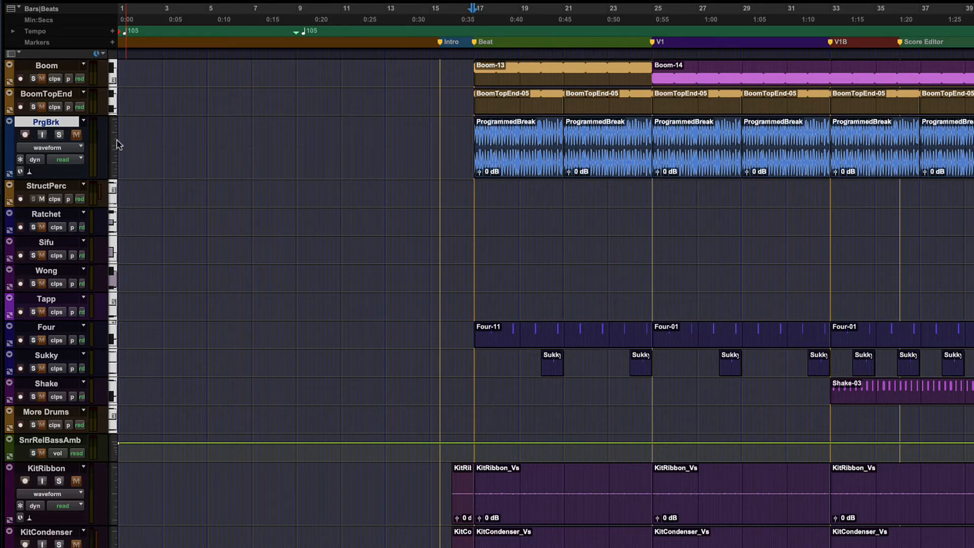
# Set the height of all tracks at once to jumbo and afterward to small
pyautogui.click(116, 148)
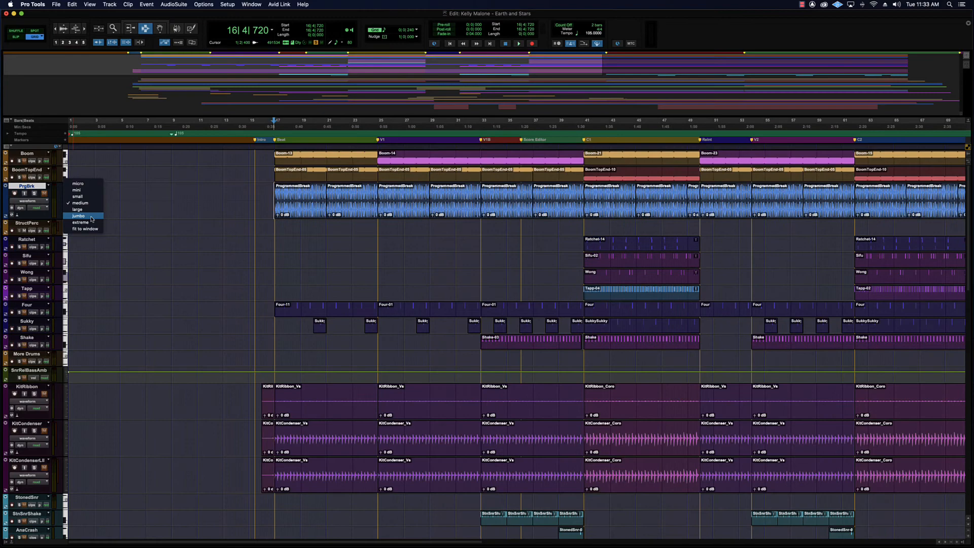
pyautogui.click(113, 211)
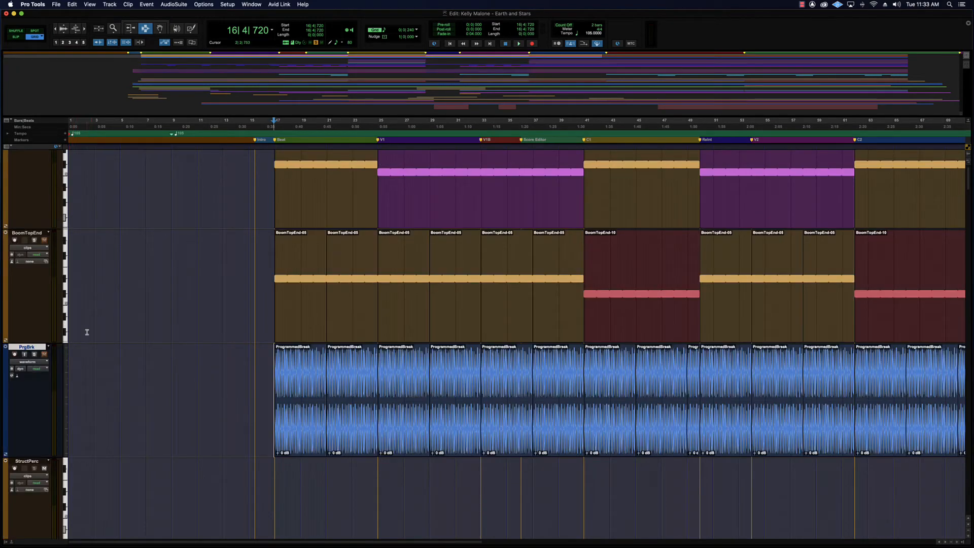
pyautogui.scroll(-2, 190, 316)
pyautogui.scroll(3, 190, 316)
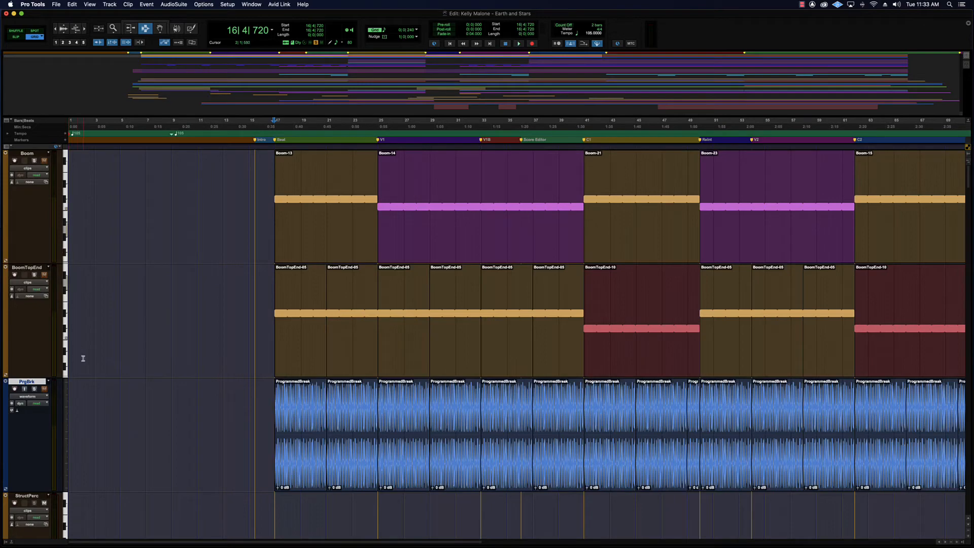
pyautogui.click(67, 402)
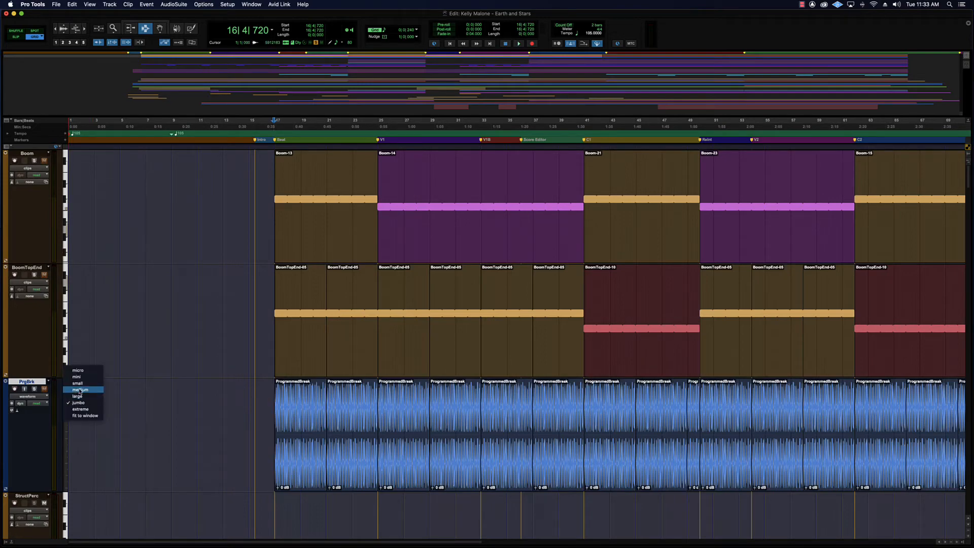
pyautogui.keyDown('alt'); pyautogui.click(79, 383); pyautogui.keyUp('alt')
# Set only the AcousticXY track's height to jumbo, and follow with all tracks at medium
pyautogui.scroll(-5, 272, 349)
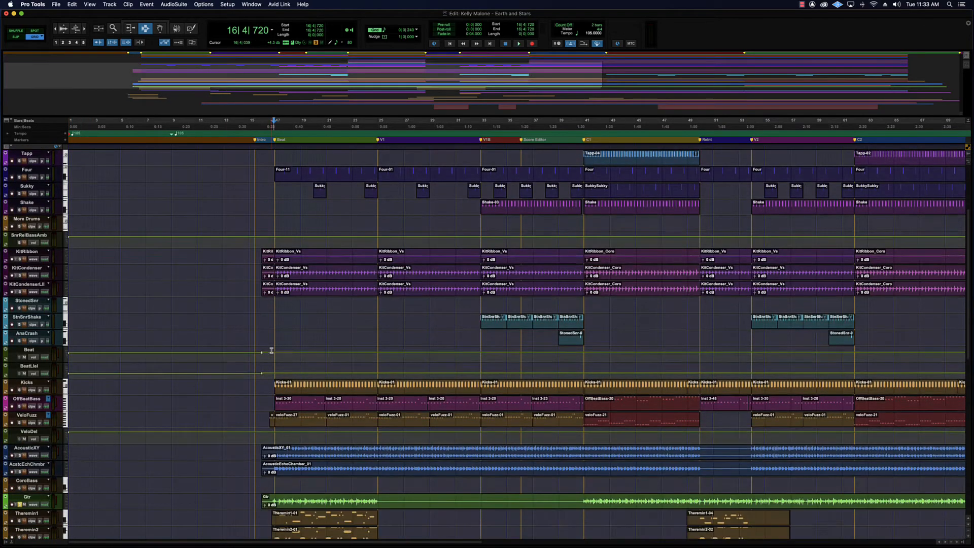
pyautogui.hscroll(10, 271, 350)
pyautogui.hscroll(-15, 271, 350)
pyautogui.scroll(-5, 271, 350)
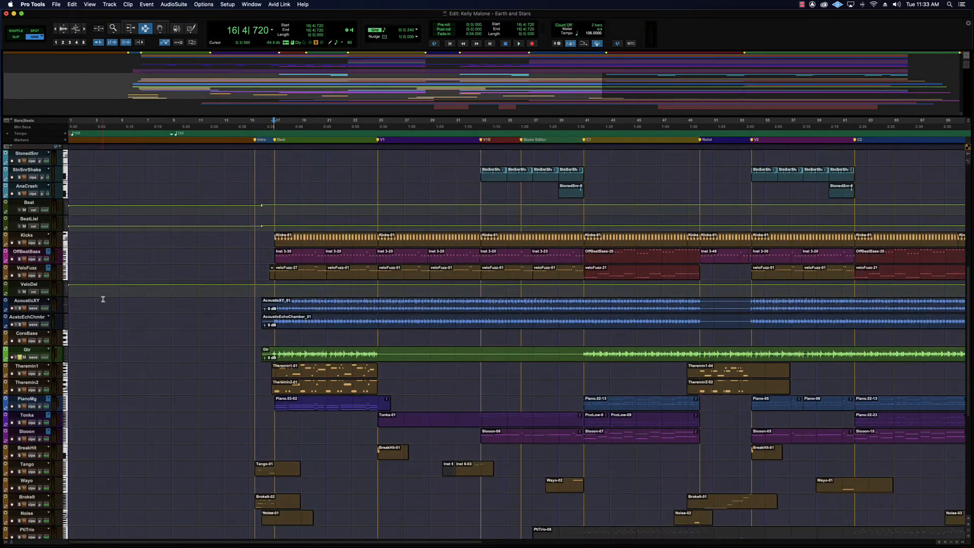
pyautogui.click(67, 309)
pyautogui.click(92, 328)
pyautogui.click(69, 338)
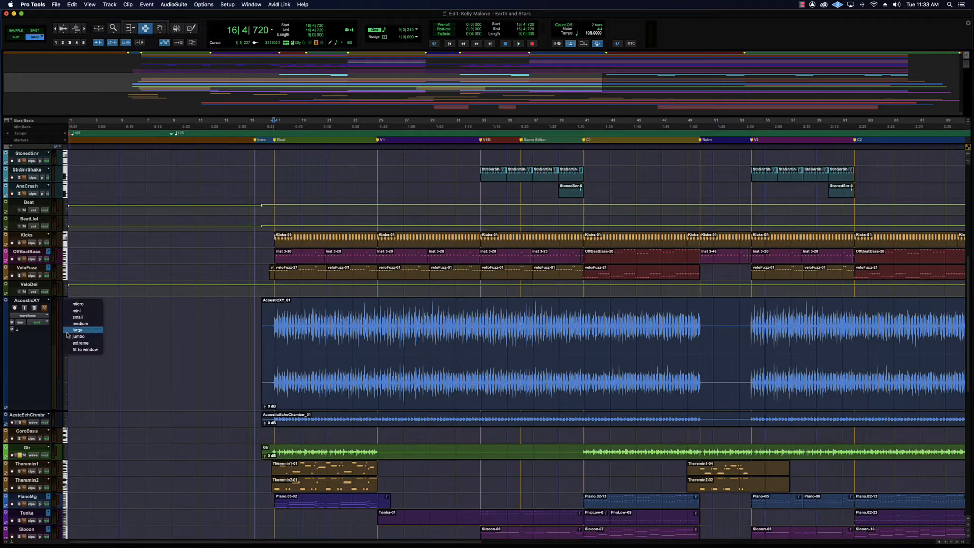
pyautogui.keyDown('alt'); pyautogui.click(79, 328); pyautogui.keyUp('alt')
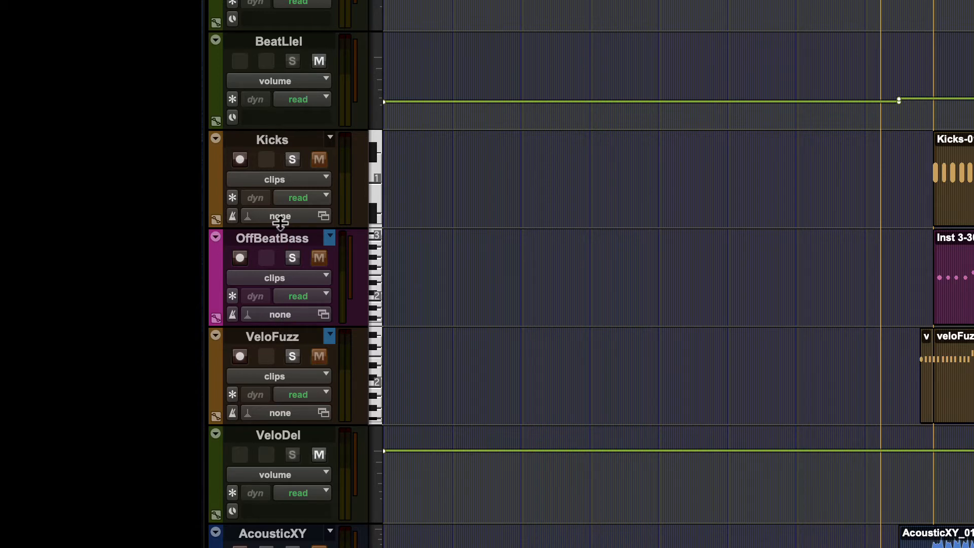
# Make the Kicks track taller than its neighbours by resizing its lower edge, and reduce the height of all tracks to mini
pyautogui.moveTo(282, 229); pyautogui.dragTo(278, 257)
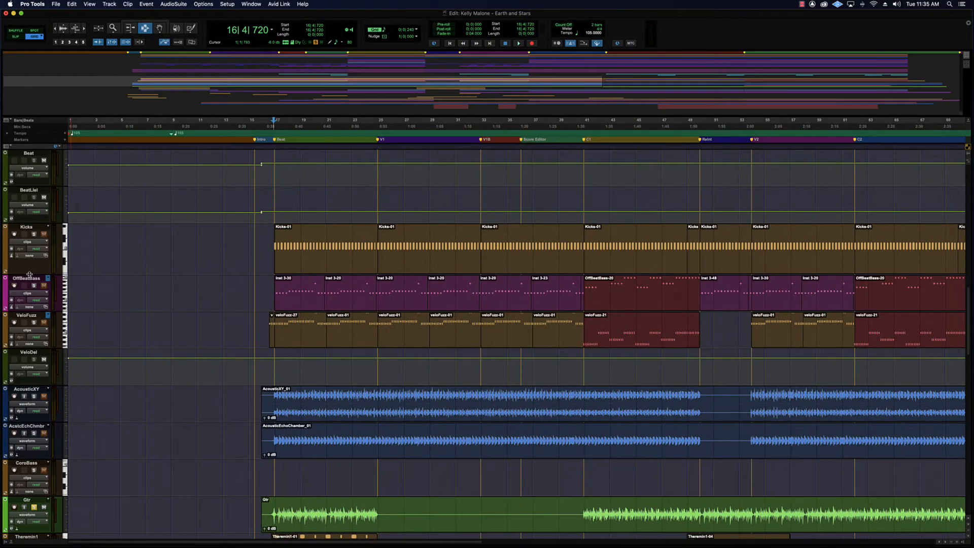
pyautogui.scroll(12, 30, 274)
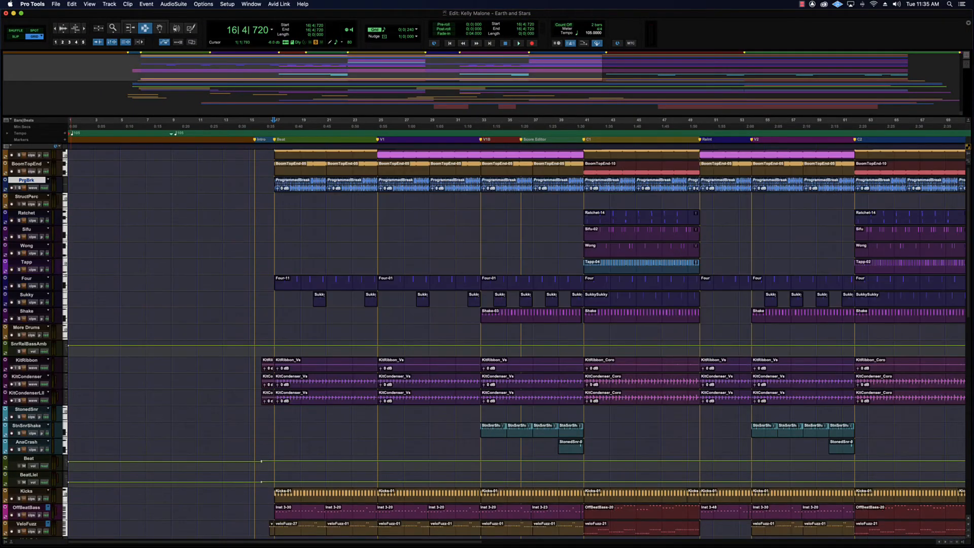
pyautogui.moveTo(30, 502); pyautogui.dragTo(29, 465)
pyautogui.hotkey('ctrl', 'alt', 'Down')
pyautogui.hotkey('ctrl', 'alt', 'Down')
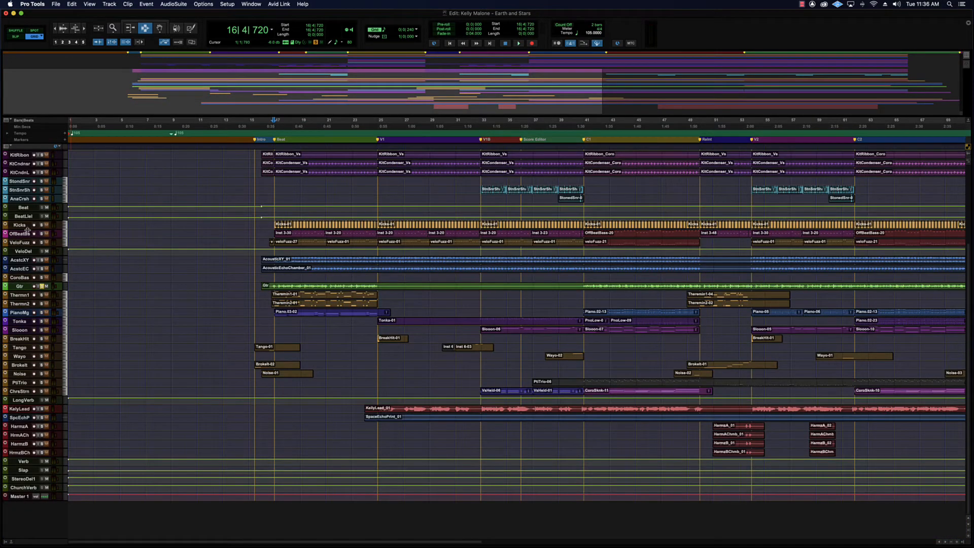
# Set the height of all tracks to small, try medium, and return all tracks to small
pyautogui.keyDown('alt'); pyautogui.click(64, 229); pyautogui.keyUp('alt')
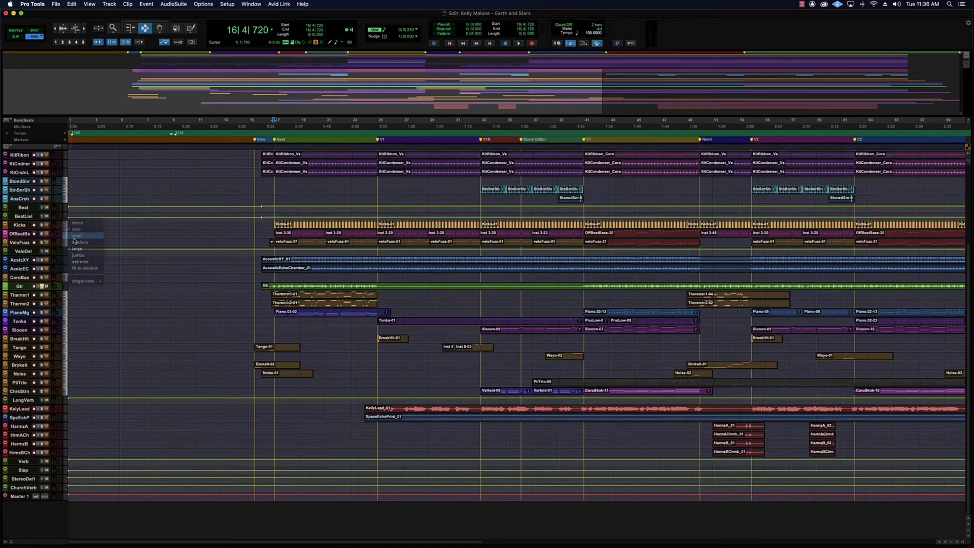
pyautogui.click(74, 240)
pyautogui.keyDown('alt'); pyautogui.click(64, 240); pyautogui.keyUp('alt')
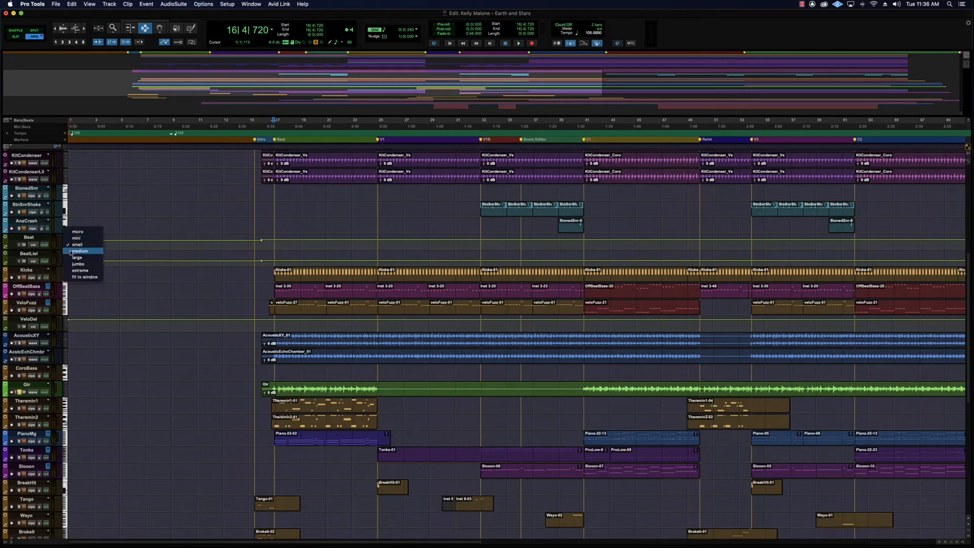
pyautogui.click(71, 250)
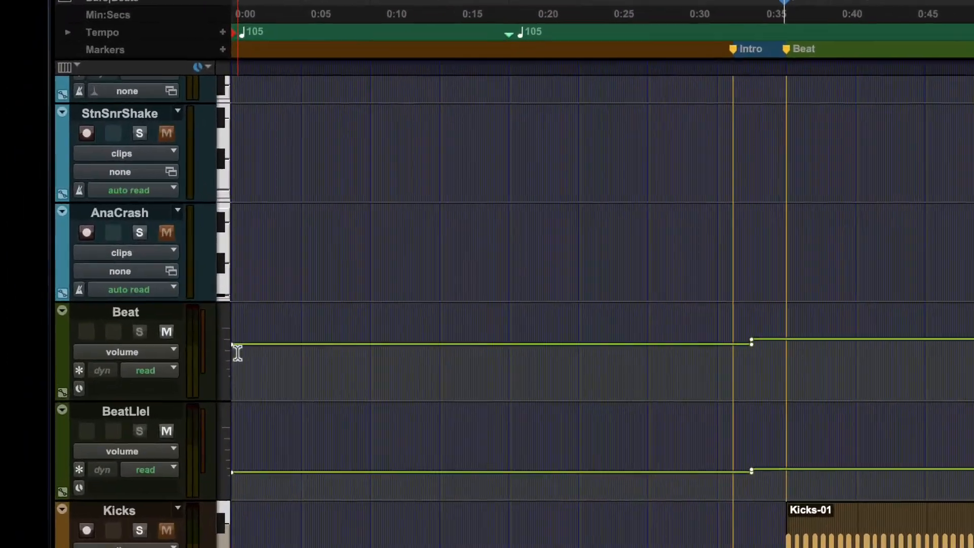
pyautogui.click(65, 313)
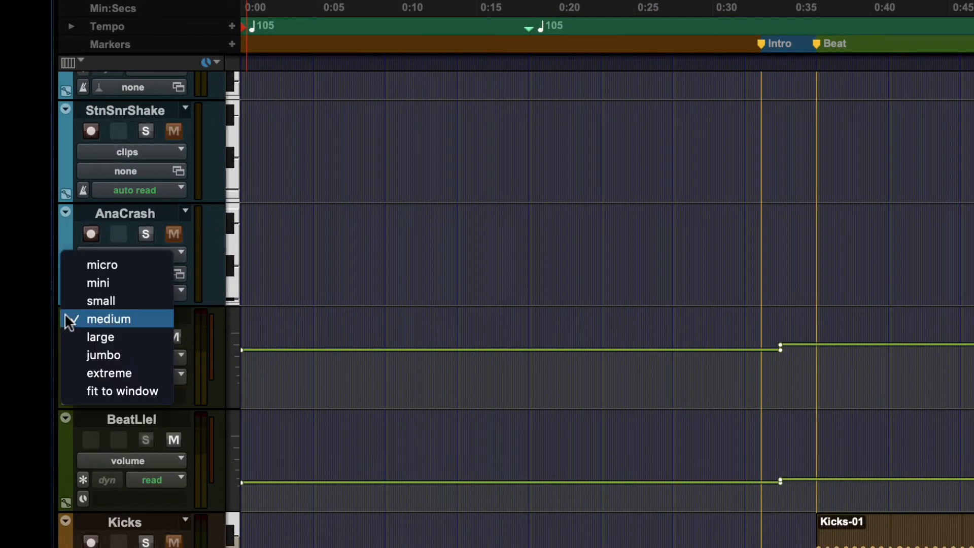
pyautogui.click(111, 337)
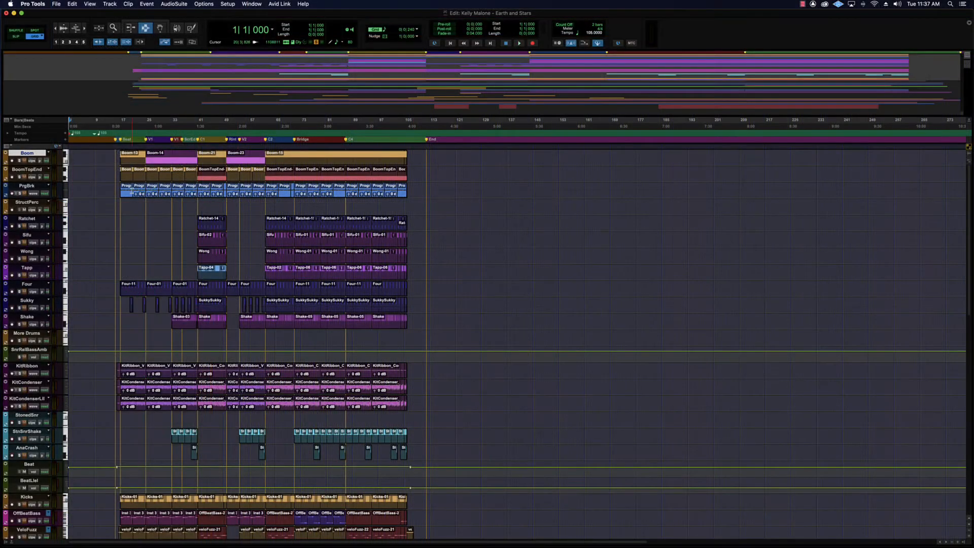
# Place the edit cursor at 16|2|720 on the PrgBrk track and zoom in horizontally around it
pyautogui.click(118, 197)
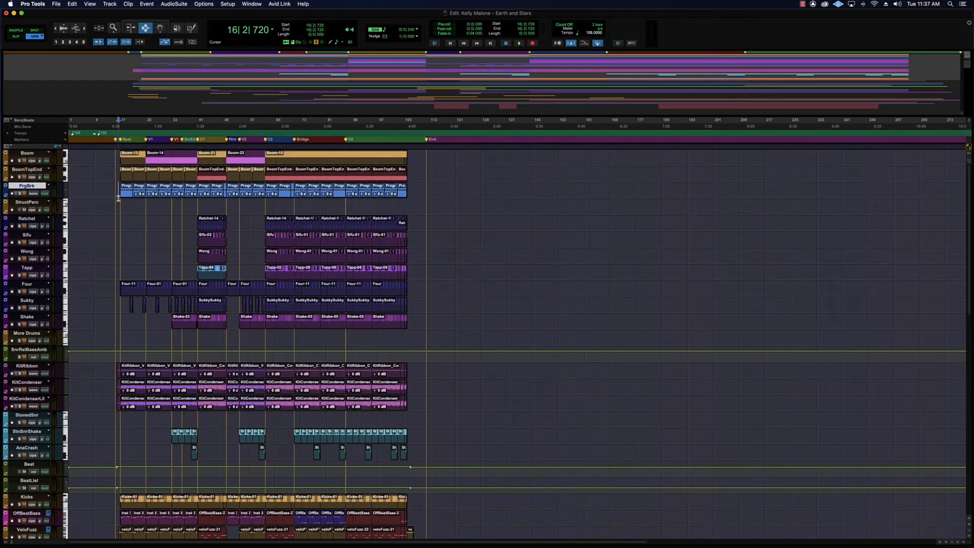
pyautogui.press('super+bracketright')
pyautogui.press('super+bracketright')
pyautogui.press('super+bracketright')
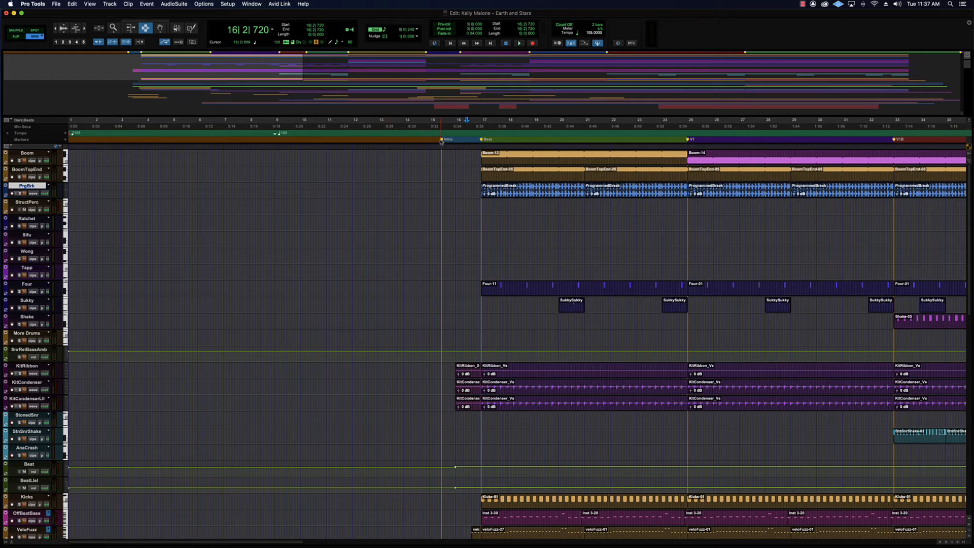
# Place the edit cursor at 18|4|240 on the Ratchet track and view the list of available rulers
pyautogui.moveTo(507, 223); pyautogui.dragTo(693, 223)
pyautogui.moveTo(567, 190); pyautogui.dragTo(667, 197)
pyautogui.click(528, 224)
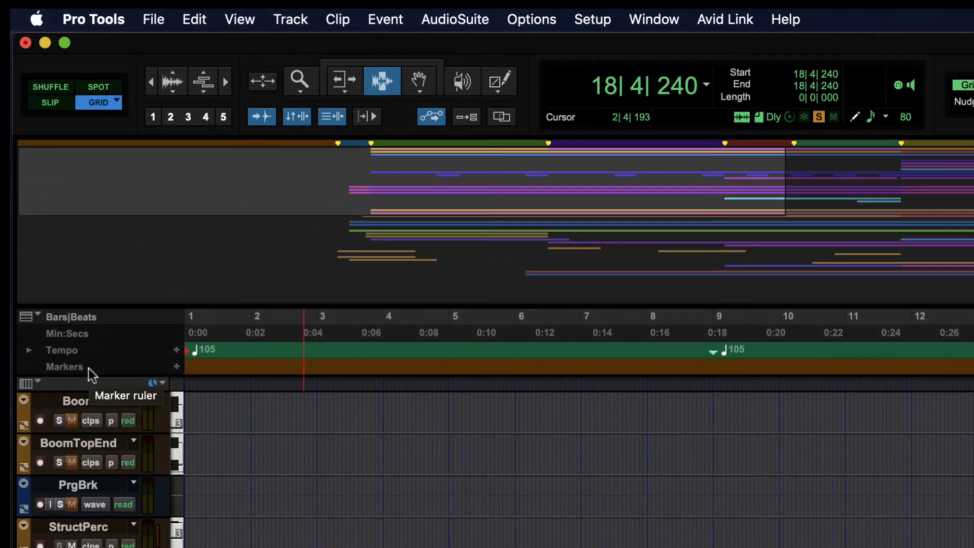
pyautogui.click(33, 315)
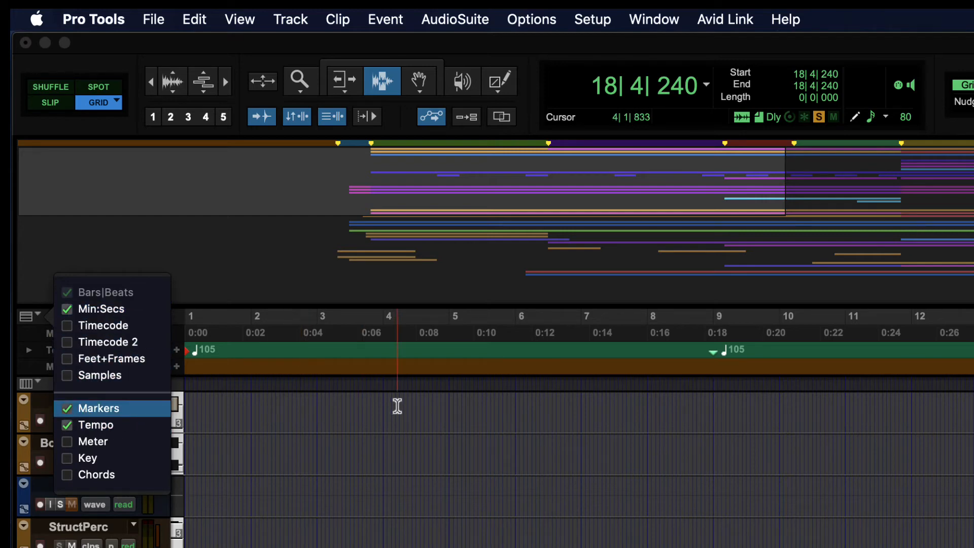
pyautogui.click(397, 406)
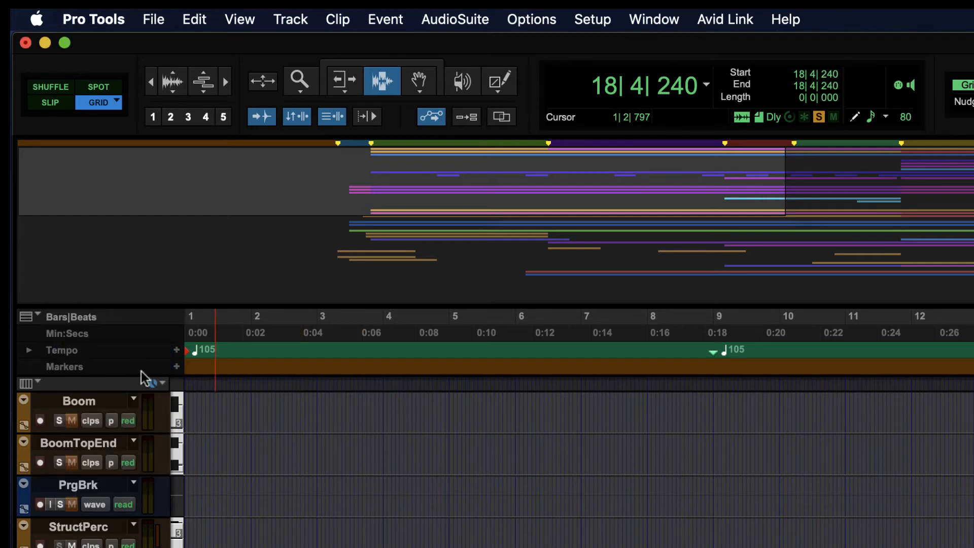
# Start a new memory location at the edit cursor from the Markers ruler and set its number to 1
pyautogui.click(177, 367)
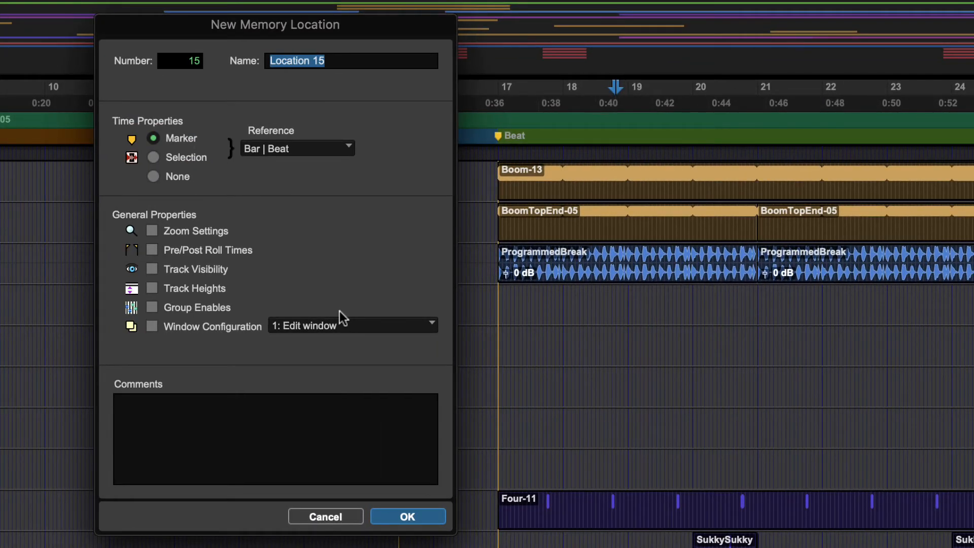
pyautogui.click(179, 60)
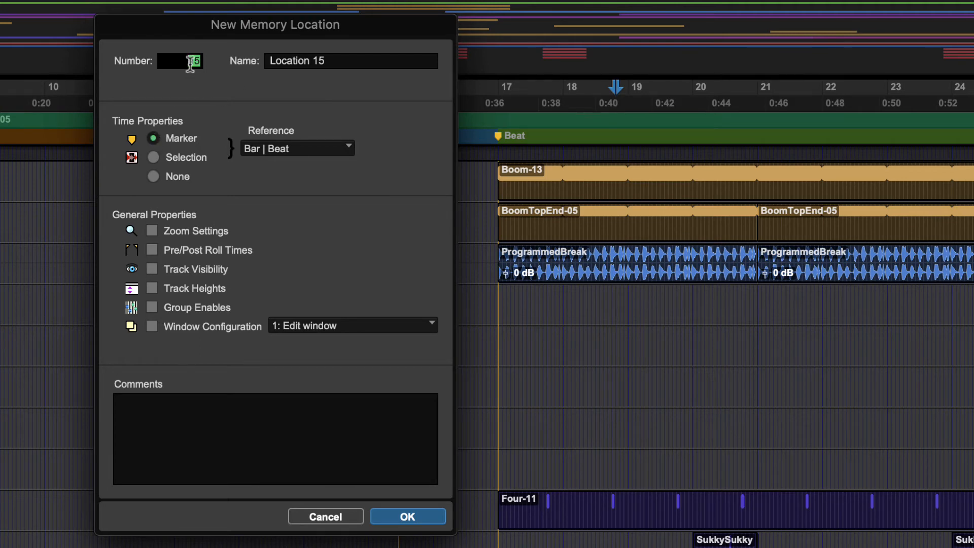
pyautogui.click(368, 56)
pyautogui.moveTo(188, 60); pyautogui.dragTo(254, 64)
pyautogui.write('8')
pyautogui.press('BackSpace')
pyautogui.click(361, 61)
pyautogui.moveTo(360, 62); pyautogui.dragTo(266, 62)
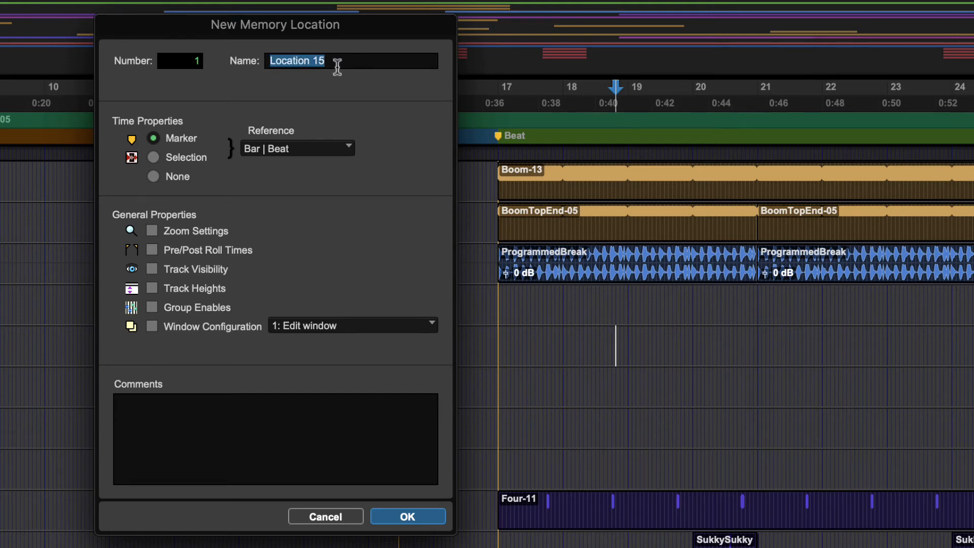
# Try the marker names "My marker" and "verse", clearing the name after each one
pyautogui.write('My marker')
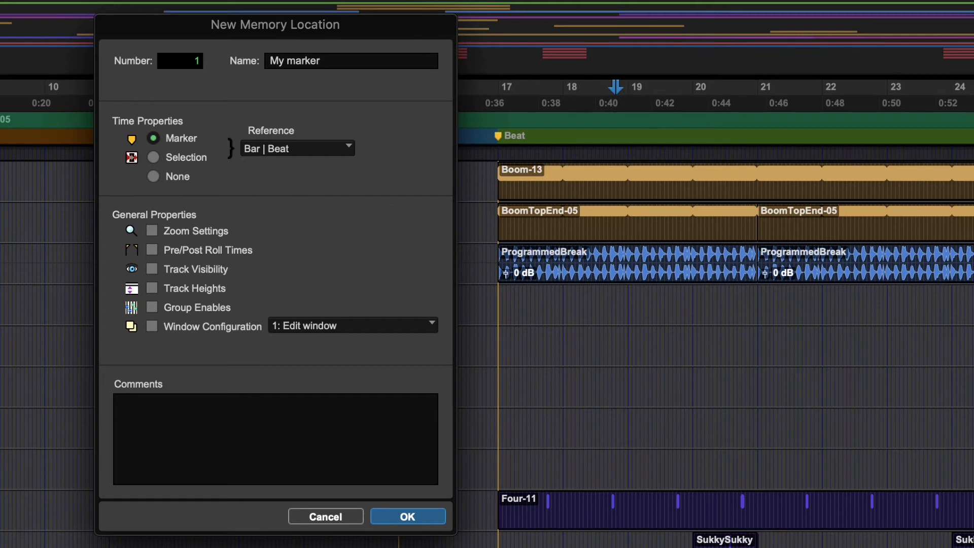
pyautogui.press('super+a')
pyautogui.press('BackSpace')
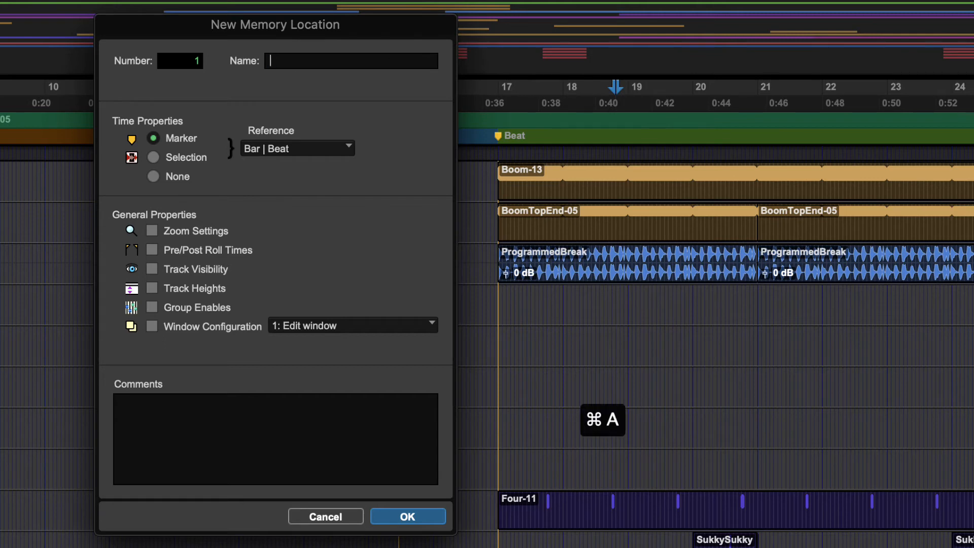
pyautogui.write('verse')
pyautogui.press('BackSpace')
pyautogui.press('BackSpace')
pyautogui.press('BackSpace')
pyautogui.press('BackSpace')
pyautogui.press('BackSpace')
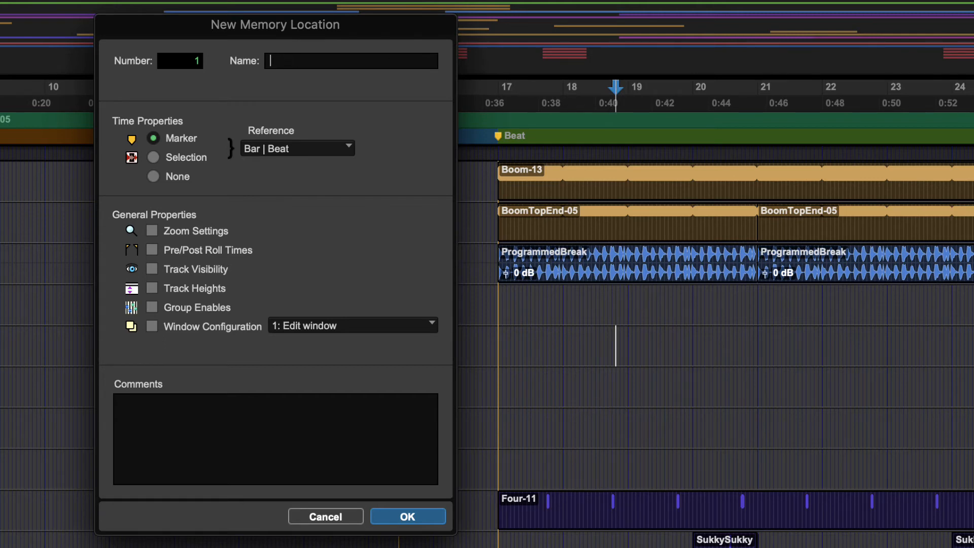
# Name the marker Intro2, keep its Bar | Beat reference, set its number to 15 and create it
pyautogui.write('Intro2')
pyautogui.click(334, 150)
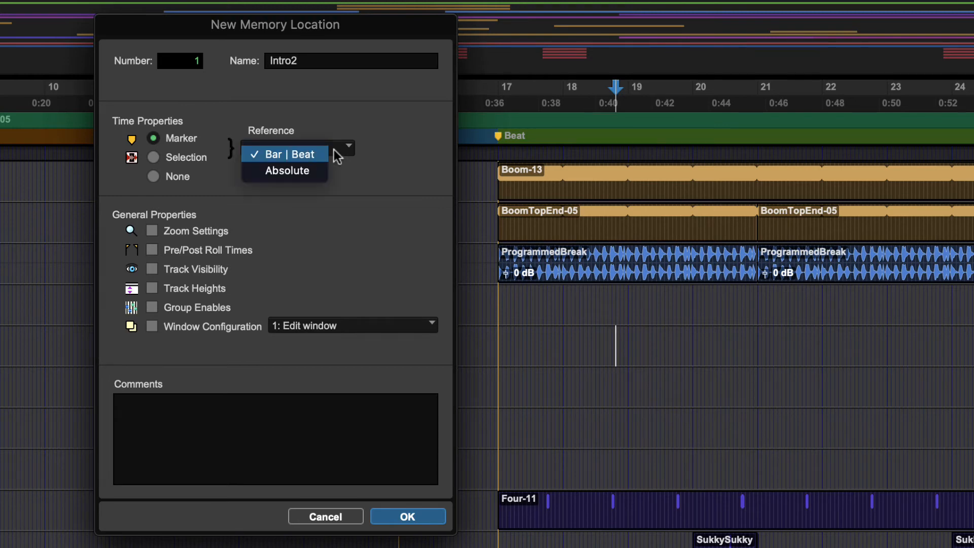
pyautogui.click(389, 172)
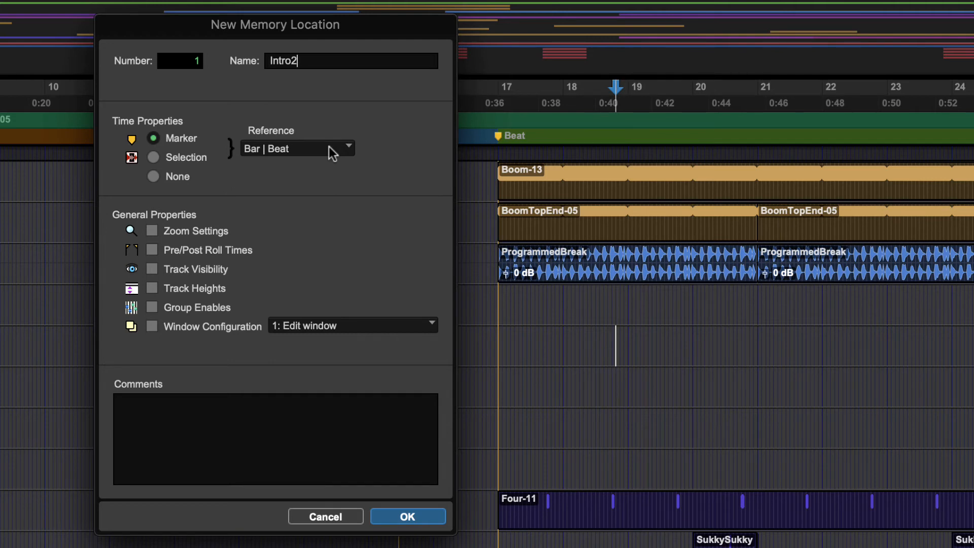
pyautogui.click(406, 518)
pyautogui.click(235, 61)
pyautogui.write('12')
pyautogui.write('15')
pyautogui.click(408, 516)
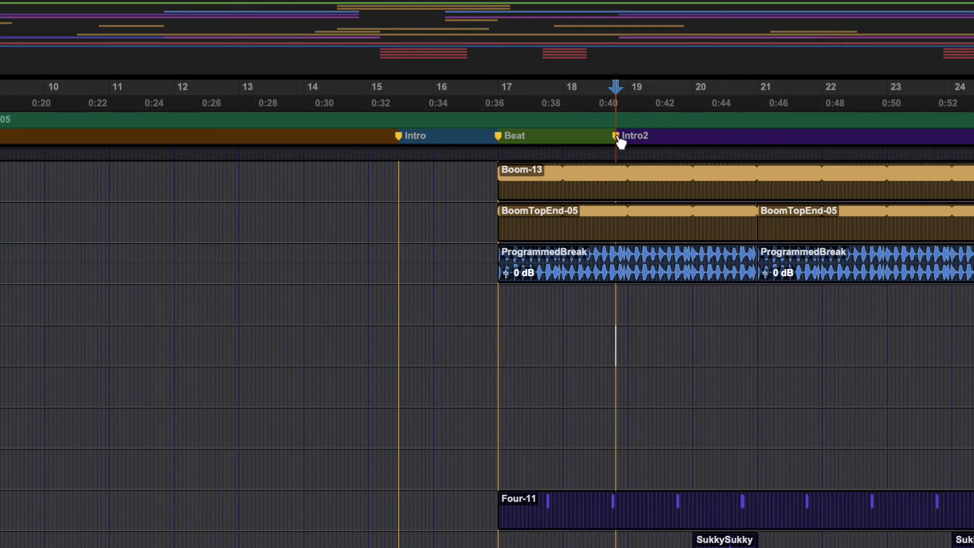
# Play the song briefly from the Intro2 marker
pyautogui.press('space')
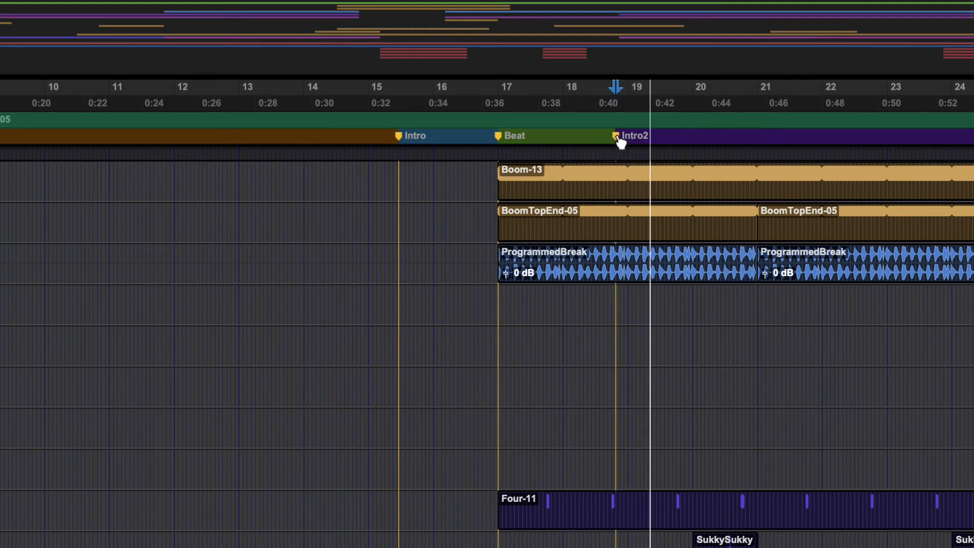
pyautogui.press('space')
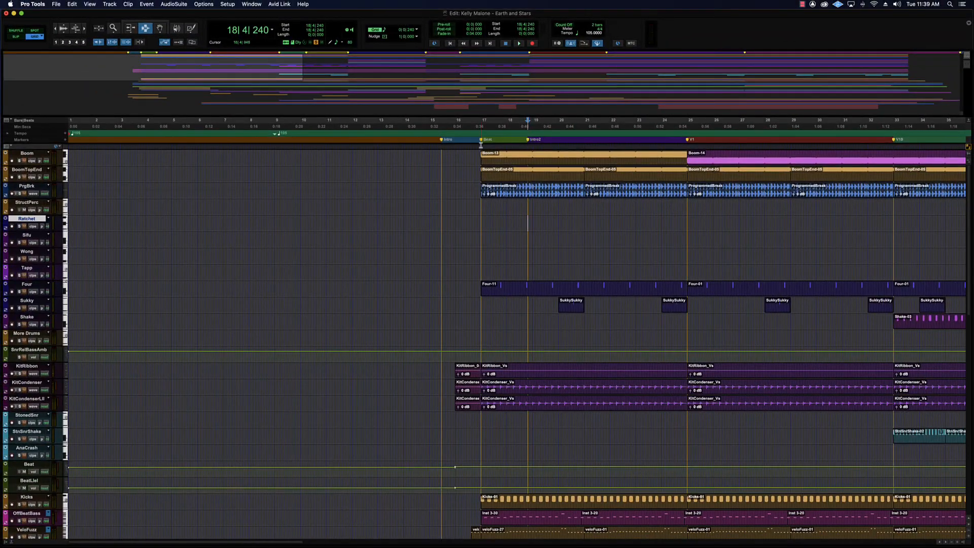
# Place the edit cursor at 20|2|480 on the Sifu track and create a marker named "Intro 3" there
pyautogui.click(236, 190)
pyautogui.click(531, 173)
pyautogui.click(683, 209)
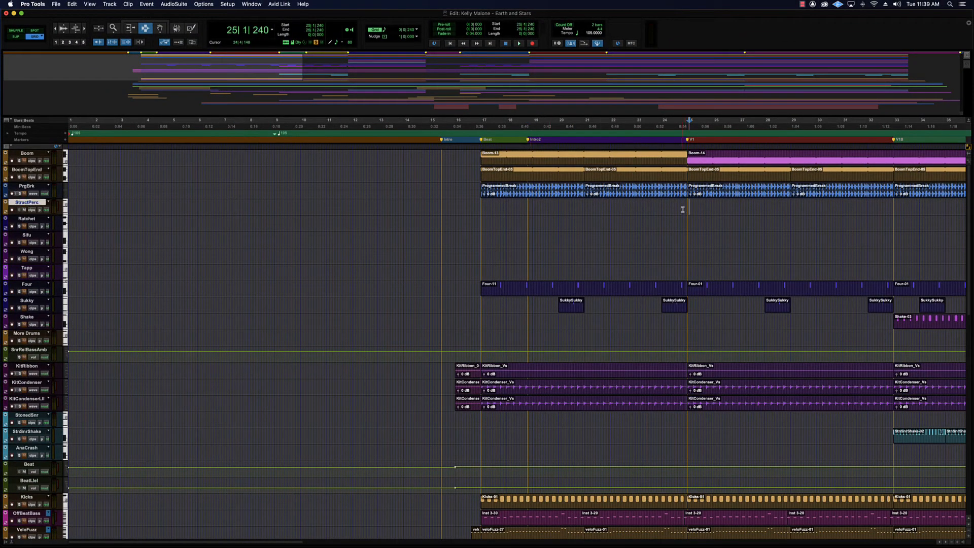
pyautogui.click(567, 193)
pyautogui.click(562, 236)
pyautogui.click(560, 178)
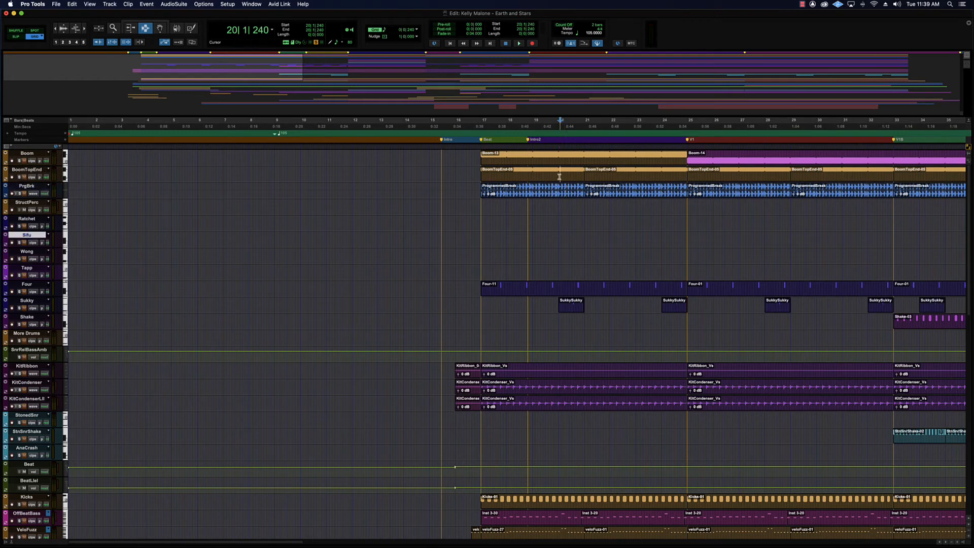
pyautogui.click(565, 239)
pyautogui.click(592, 236)
pyautogui.click(568, 234)
pyautogui.press('super+equal')
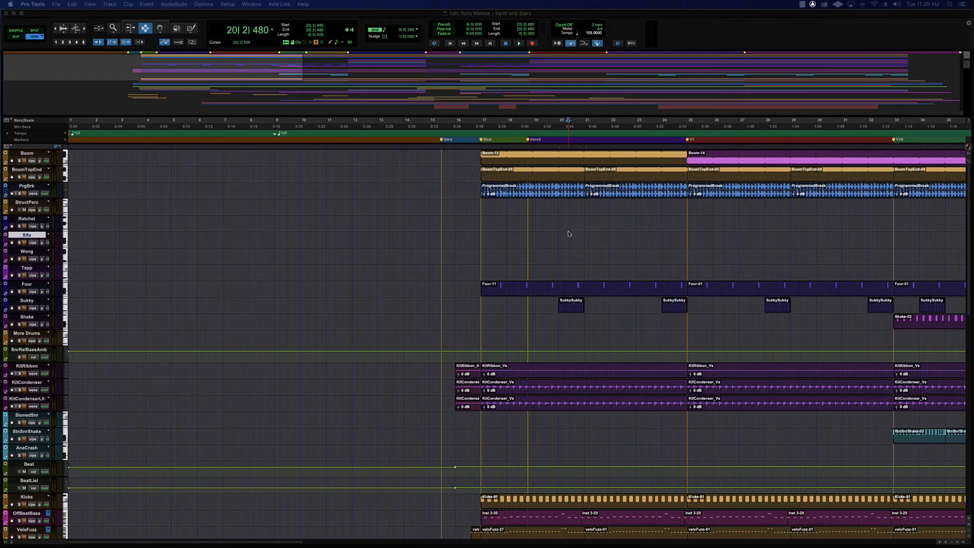
pyautogui.press('KP_Enter')
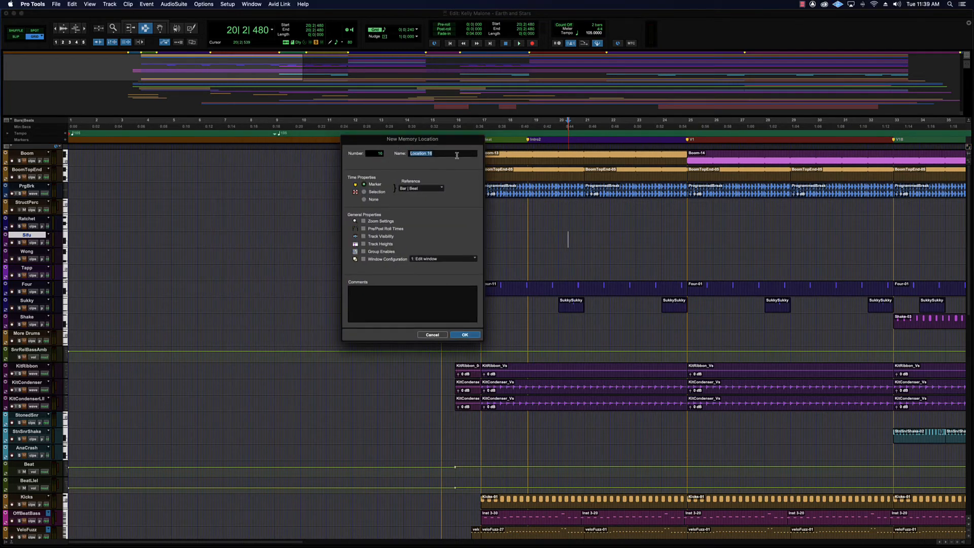
pyautogui.press('BackSpace')
pyautogui.click(466, 334)
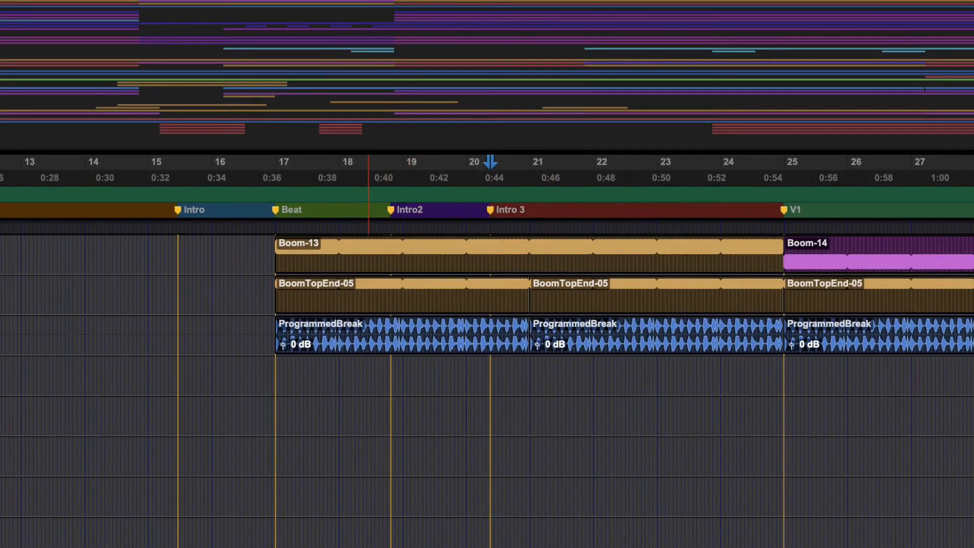
# Place the edit cursor at 16|4|000 on the PrgBrk track and play the song from there
pyautogui.moveTo(371, 416); pyautogui.dragTo(931, 412)
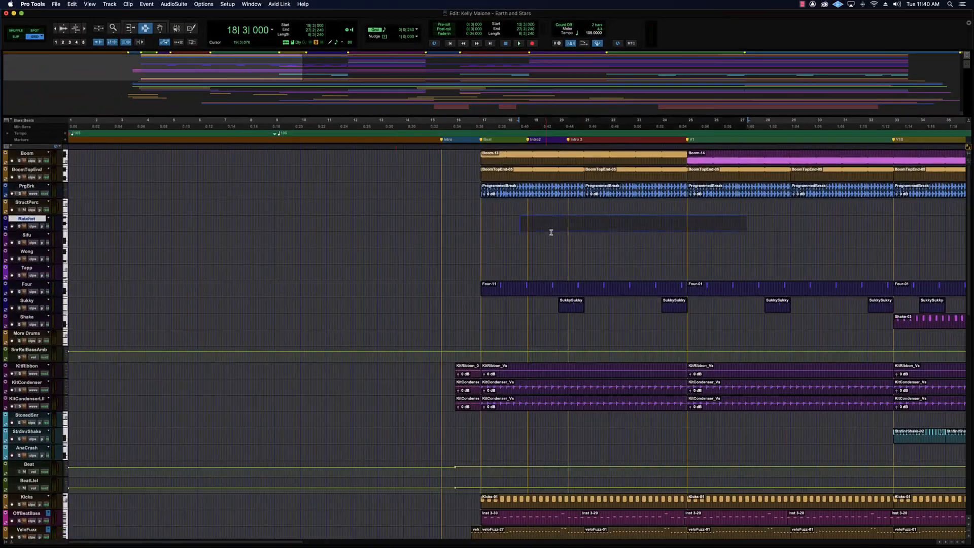
pyautogui.click(236, 244)
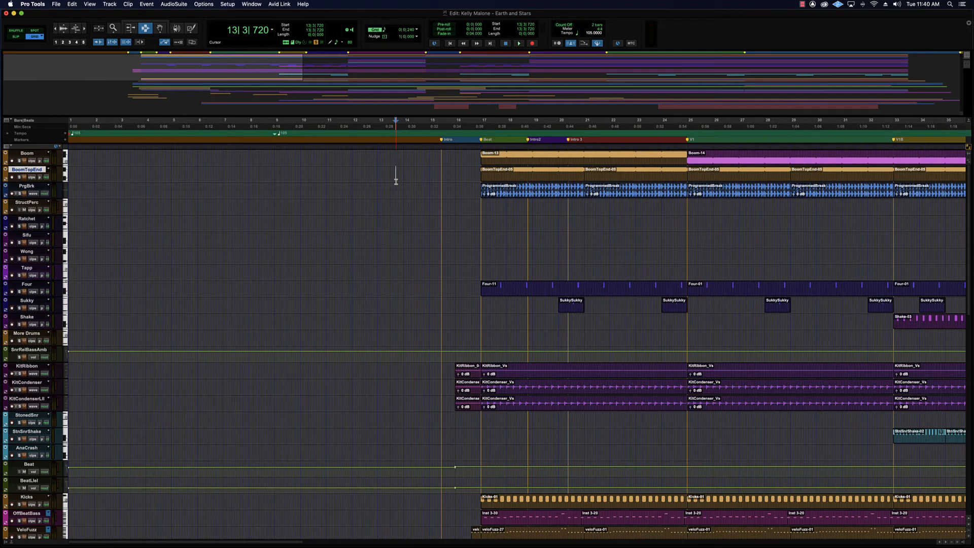
pyautogui.click(475, 193)
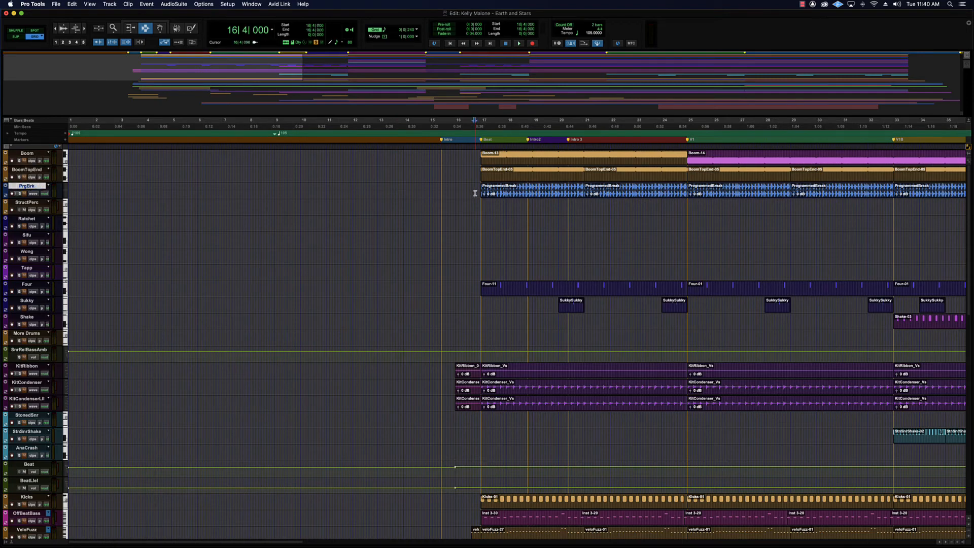
pyautogui.press('space')
pyautogui.scroll(-3, 485, 203)
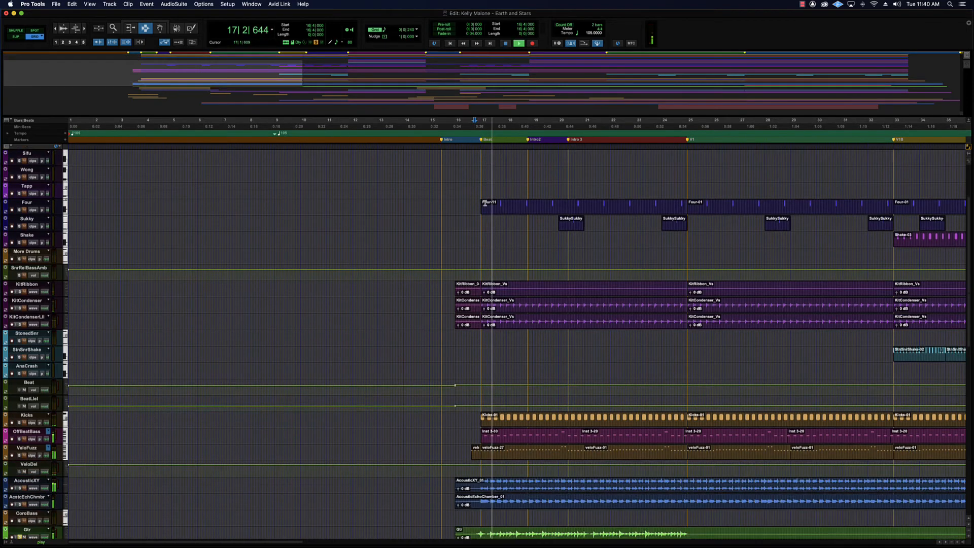
pyautogui.scroll(-5, 485, 203)
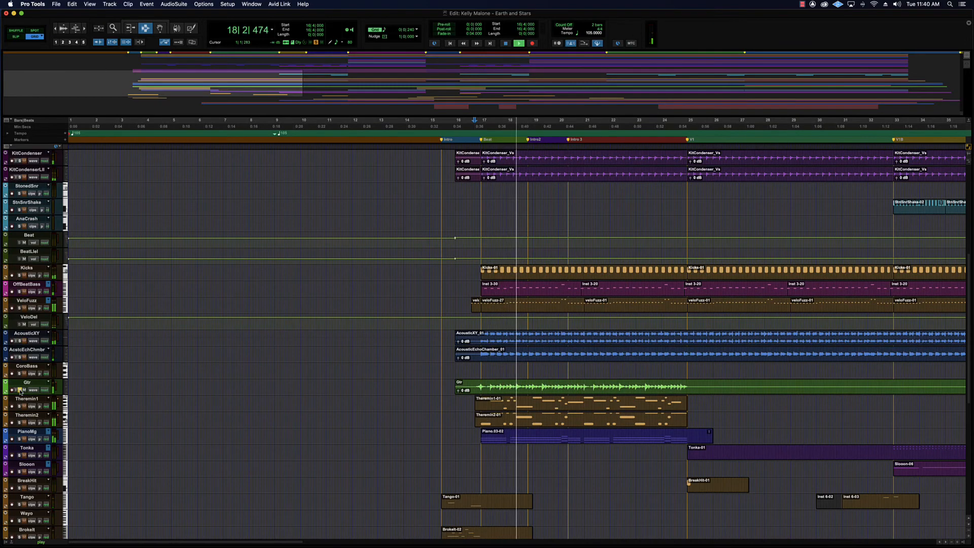
pyautogui.scroll(8, 306, 330)
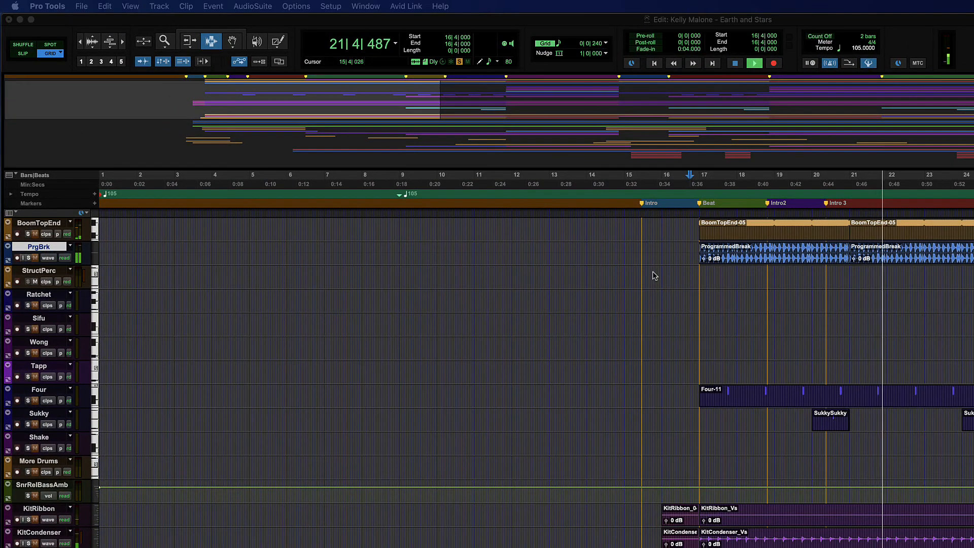
# Create a Bar | Beat marker named "might need to fix" at the current position during playback and stop the song
pyautogui.press('KP_Enter')
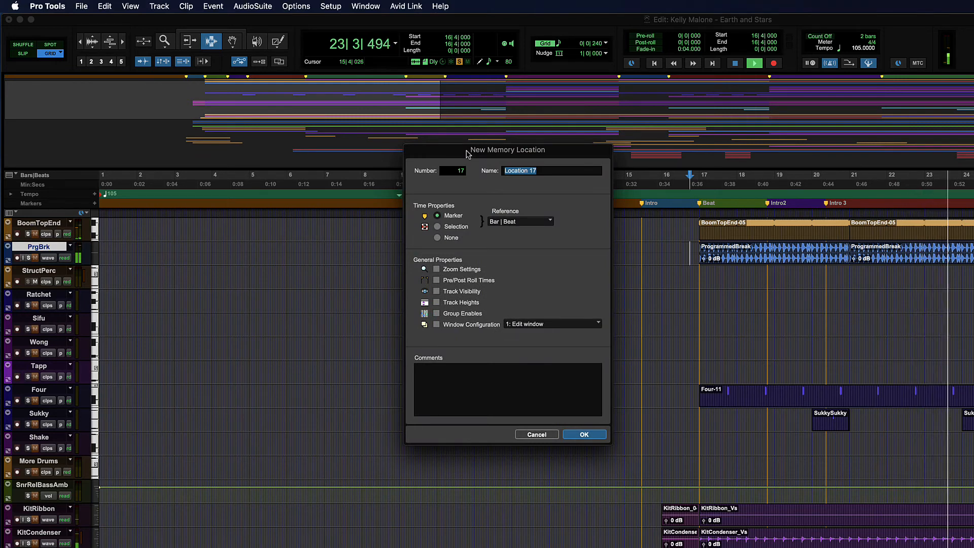
pyautogui.write('mig')
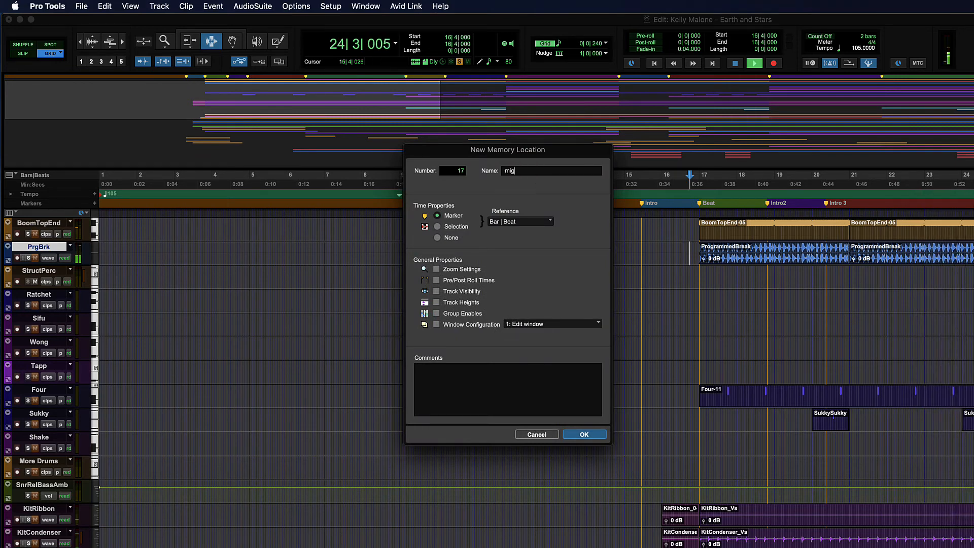
pyautogui.write('ht need to fix')
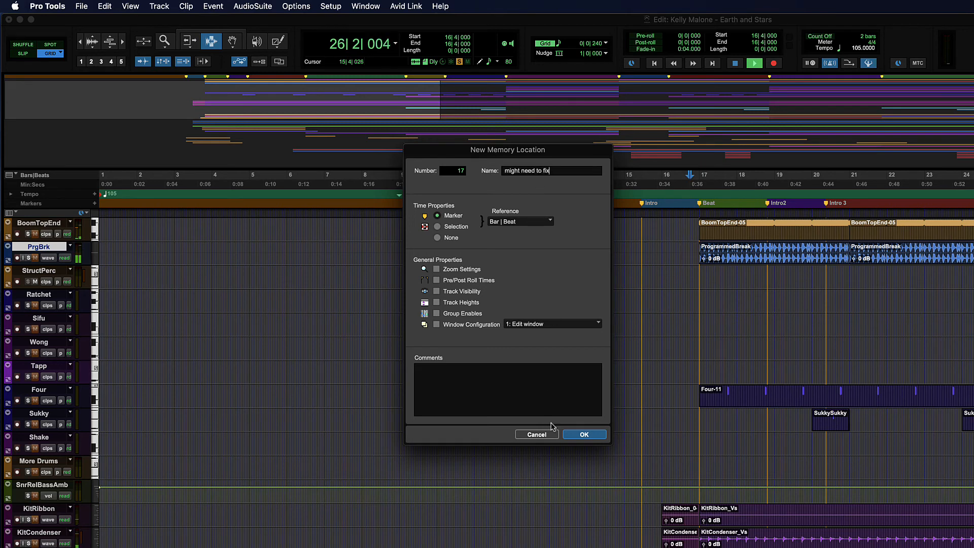
pyautogui.press('Return')
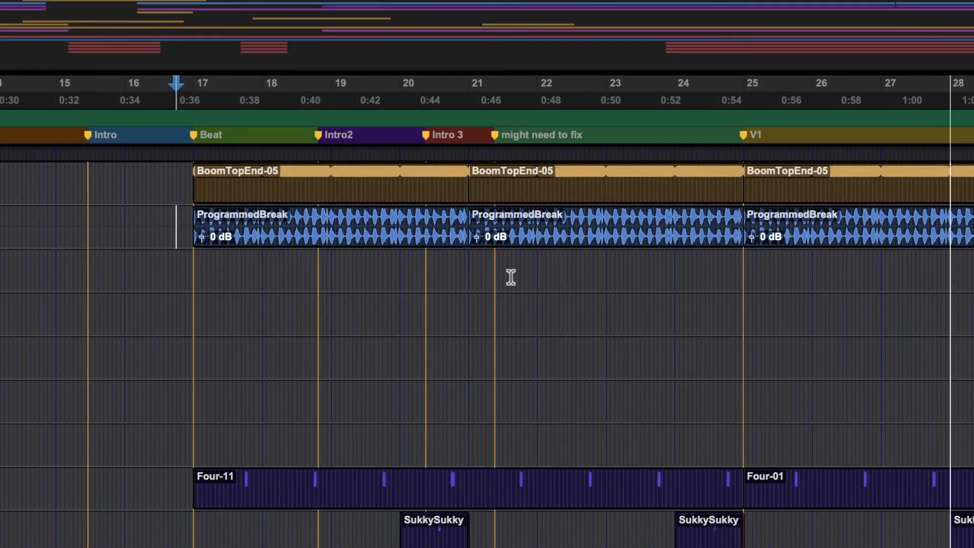
pyautogui.press('space')
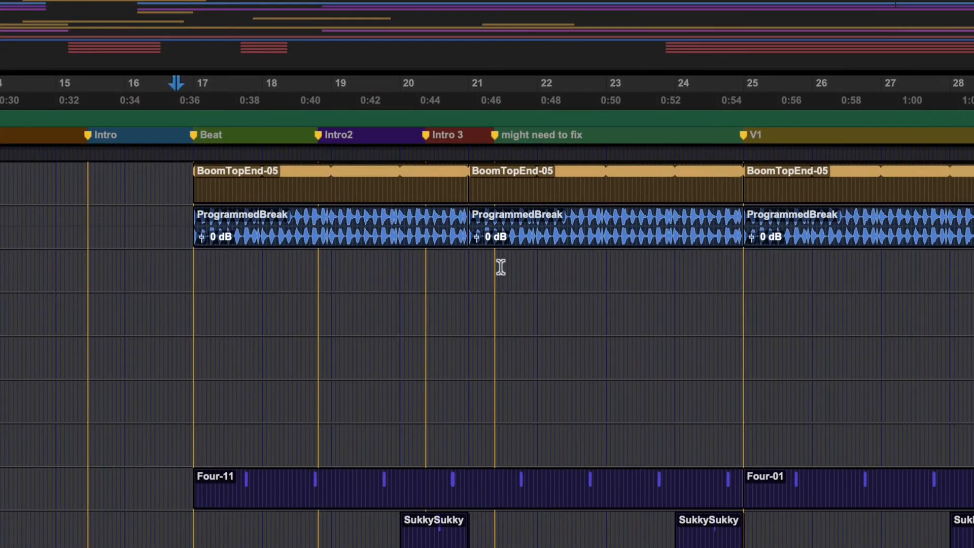
# Place the edit cursor at the Beat marker on the Sifu track and play the song briefly from there
pyautogui.click(194, 355)
pyautogui.press('space')
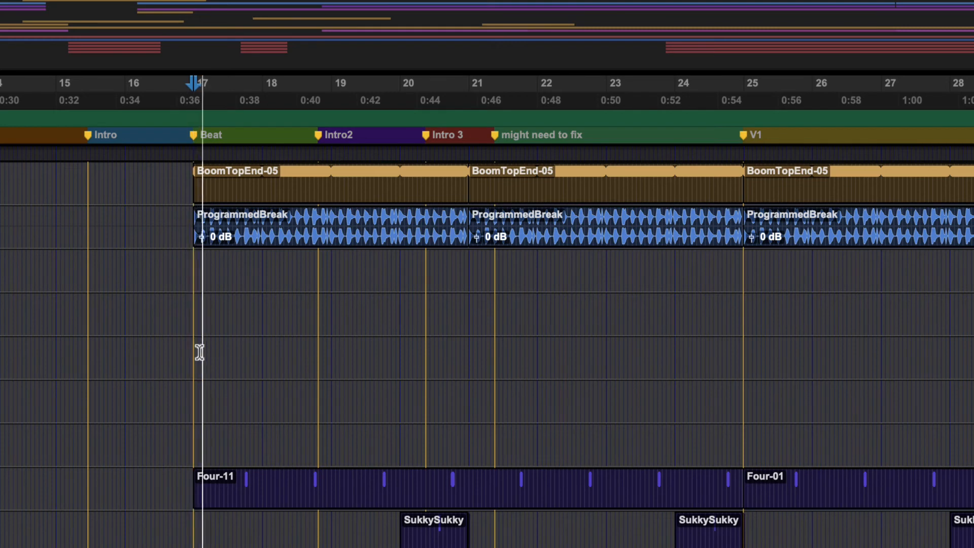
pyautogui.press('space')
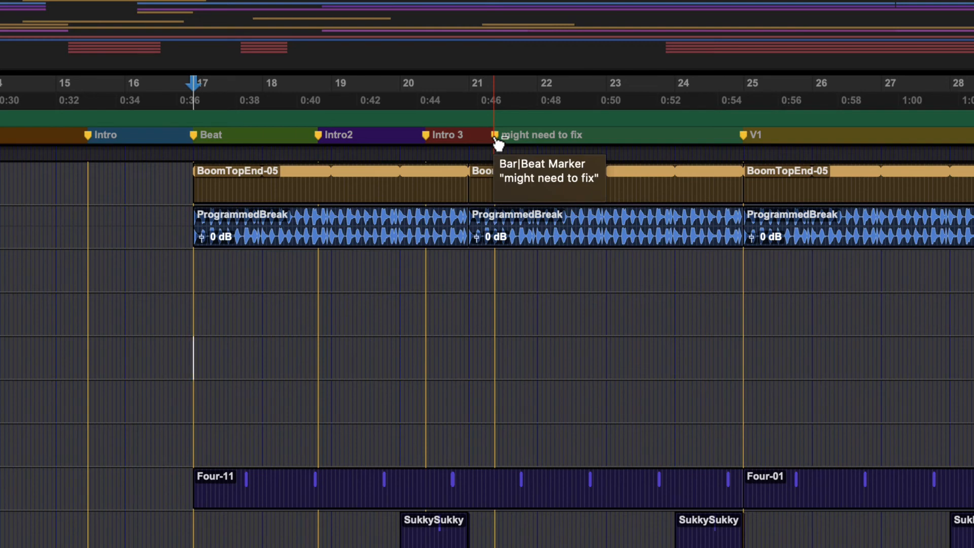
# Delete the "might need to fix" and "Intro 3" markers from the Markers ruler
pyautogui.keyDown('alt'); pyautogui.click(495, 138); pyautogui.keyUp('alt')
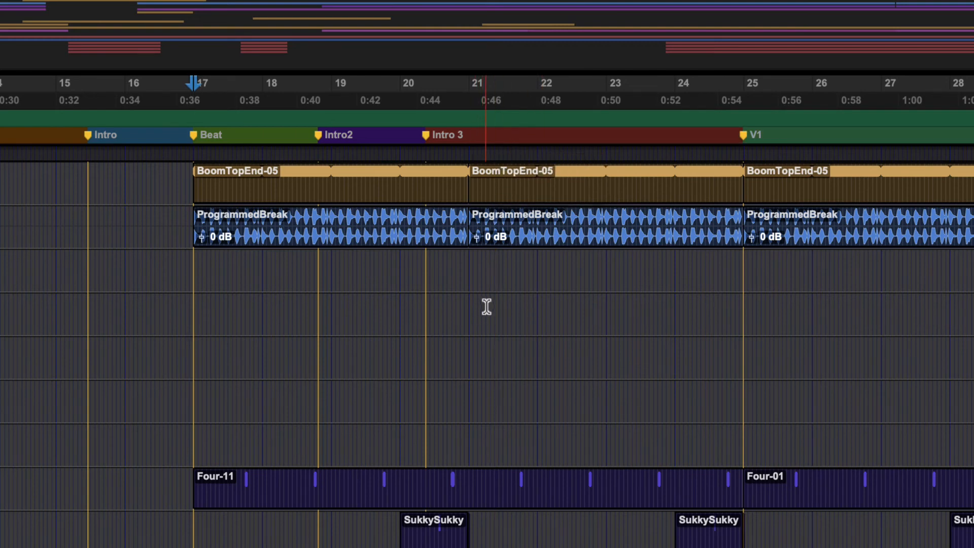
pyautogui.click(430, 141)
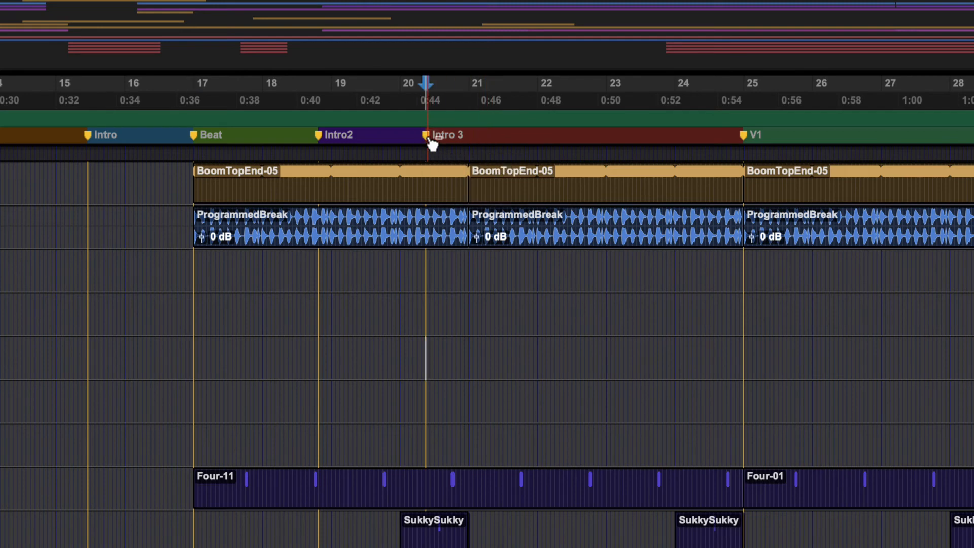
pyautogui.keyDown('alt'); pyautogui.click(430, 142); pyautogui.keyUp('alt')
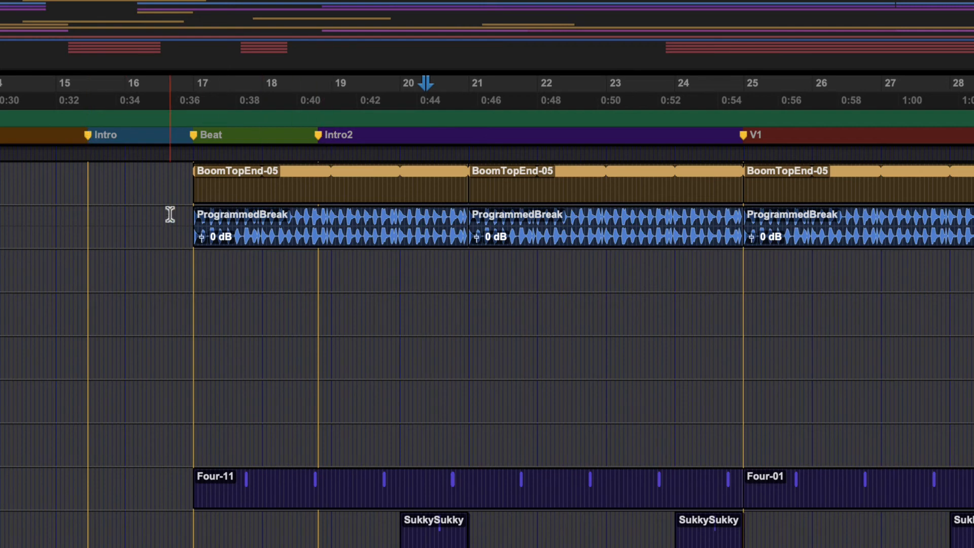
# Select the range from the Intro marker to V1, and from Intro to V1B, finishing with the cell at 18|1|480 on the Four track
pyautogui.click(90, 138)
pyautogui.keyDown('shift'); pyautogui.click(744, 138); pyautogui.keyUp('shift')
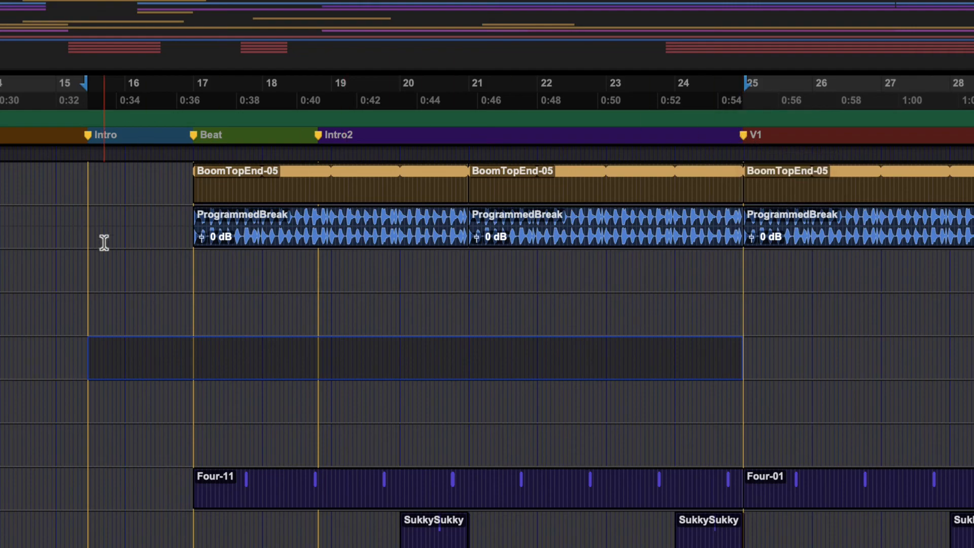
pyautogui.click(100, 266)
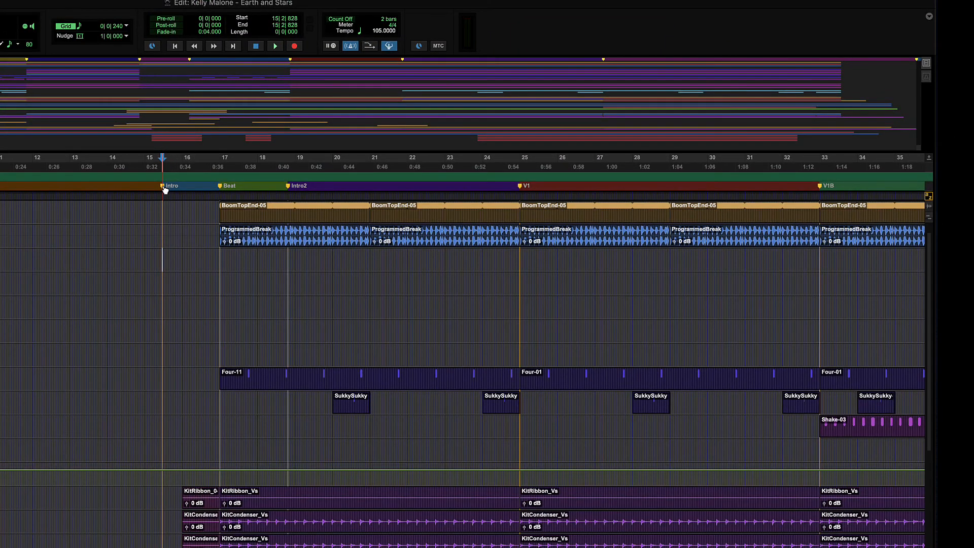
pyautogui.keyDown('shift'); pyautogui.click(820, 186); pyautogui.keyUp('shift')
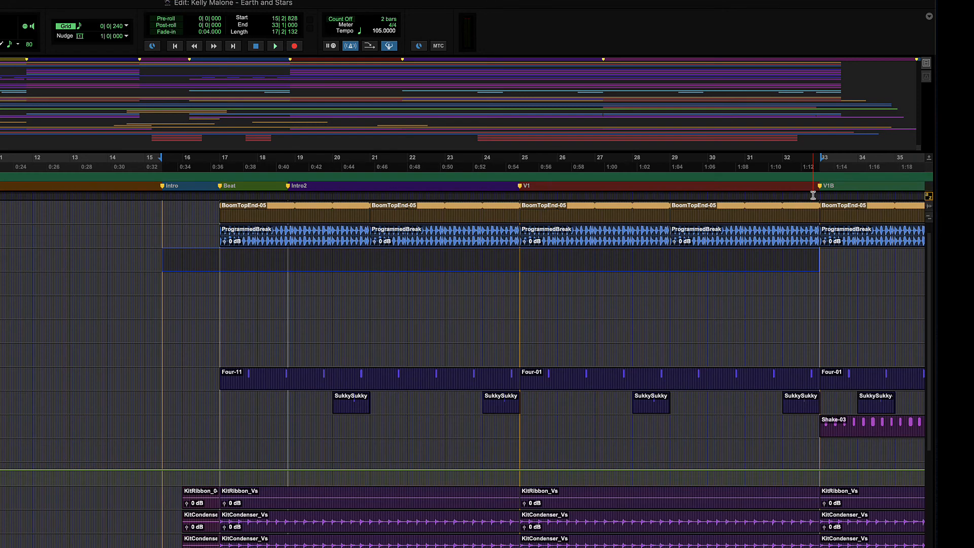
pyautogui.click(263, 385)
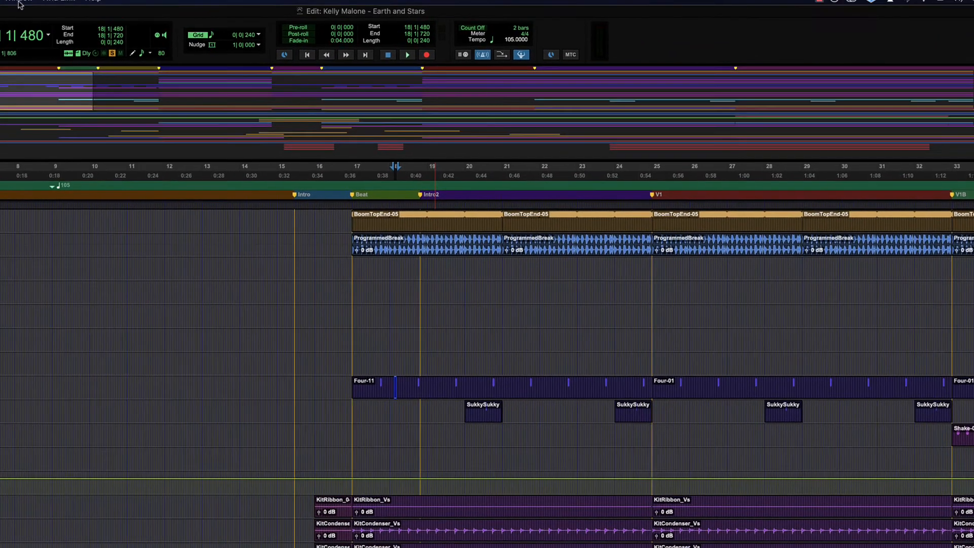
# Open the Memory Locations window, enlarge it to show all property columns, and move it over the empty opening bars
pyautogui.click(378, 21)
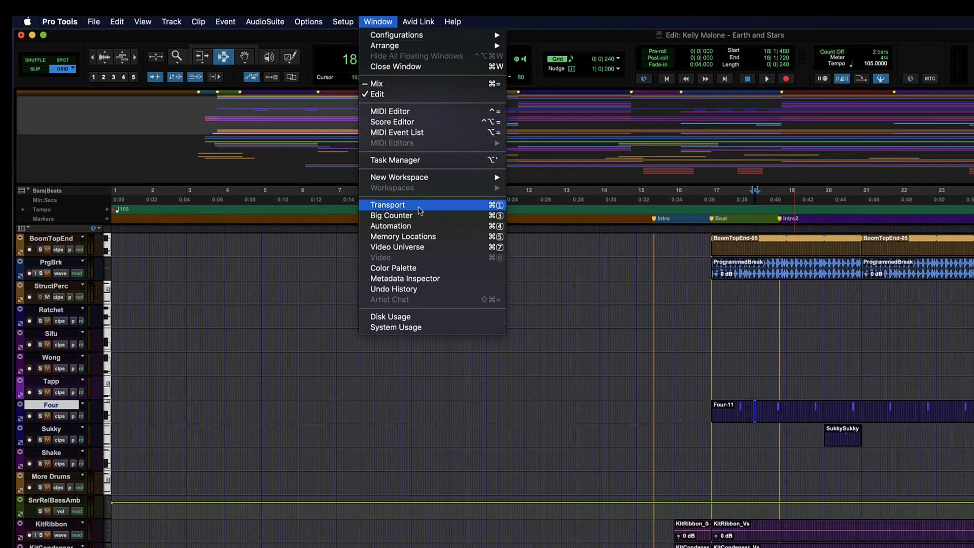
pyautogui.click(425, 237)
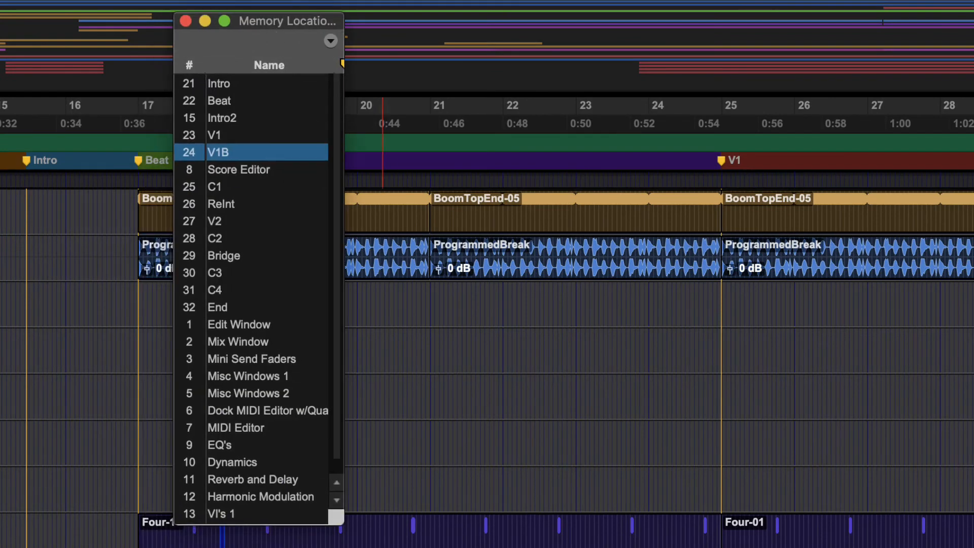
pyautogui.moveTo(334, 525); pyautogui.dragTo(512, 546)
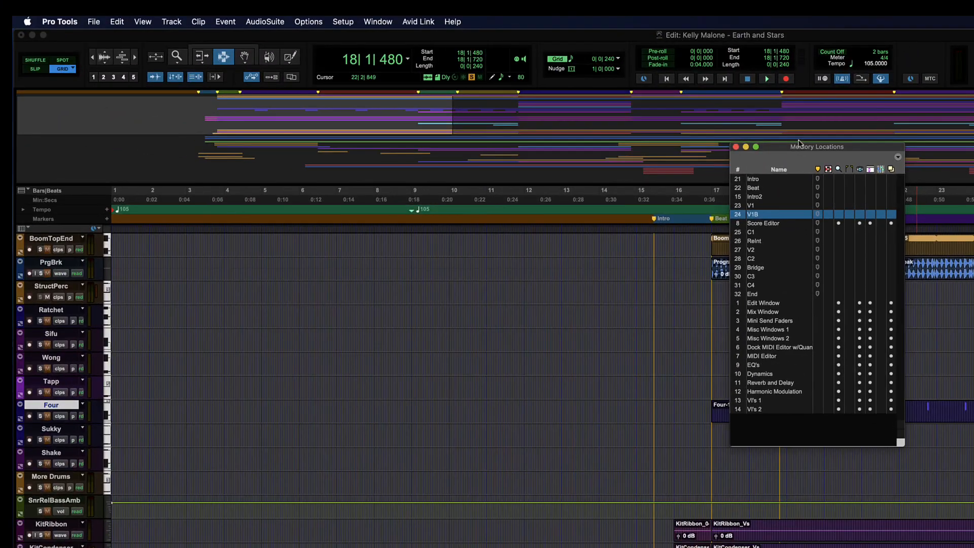
pyautogui.moveTo(799, 143); pyautogui.dragTo(347, 188)
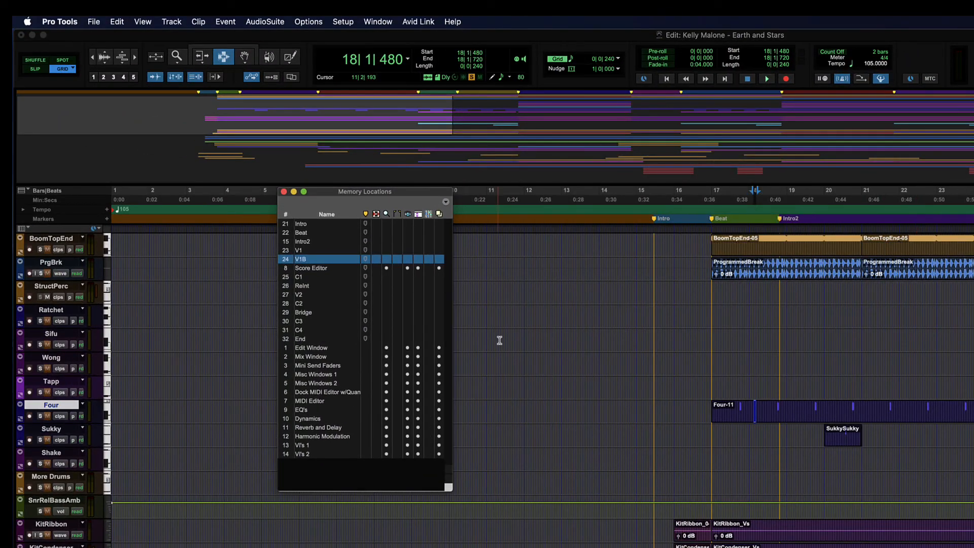
# Recall the Bridge and V1 memory locations, and clear the Intro2 memory location
pyautogui.click(309, 312)
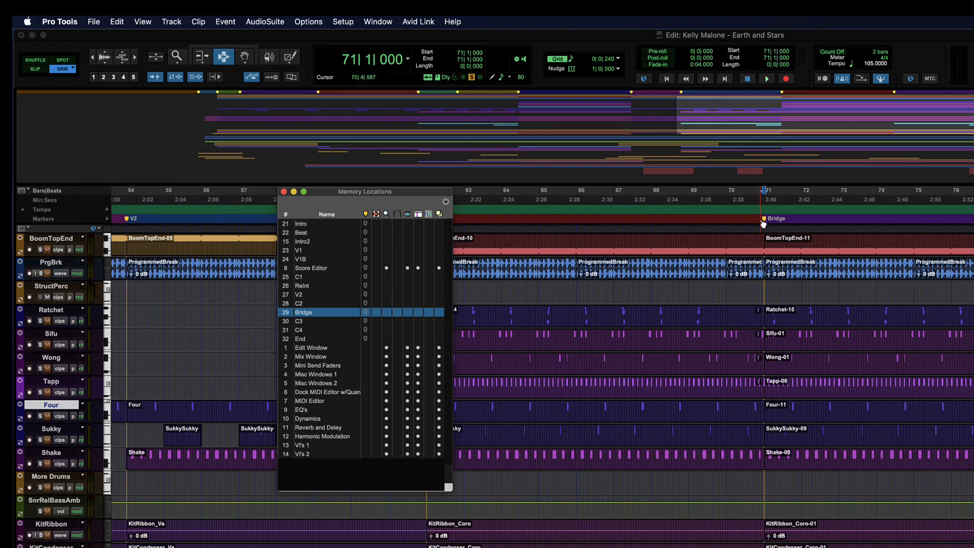
pyautogui.click(402, 250)
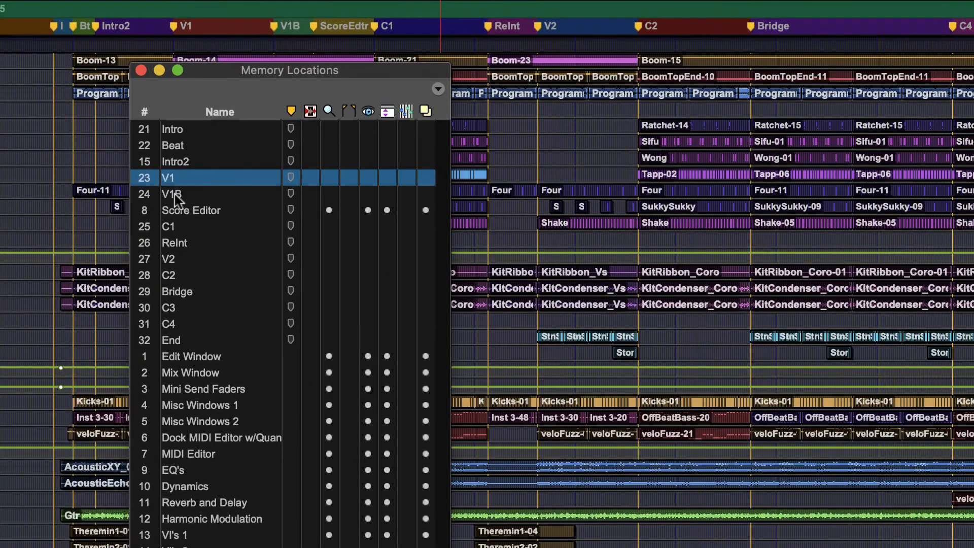
pyautogui.click(197, 162)
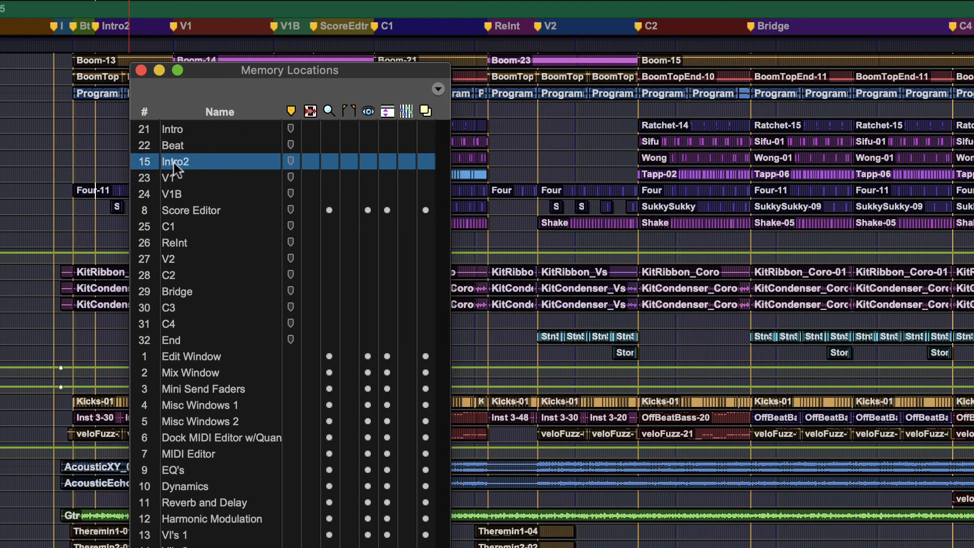
pyautogui.click(438, 89)
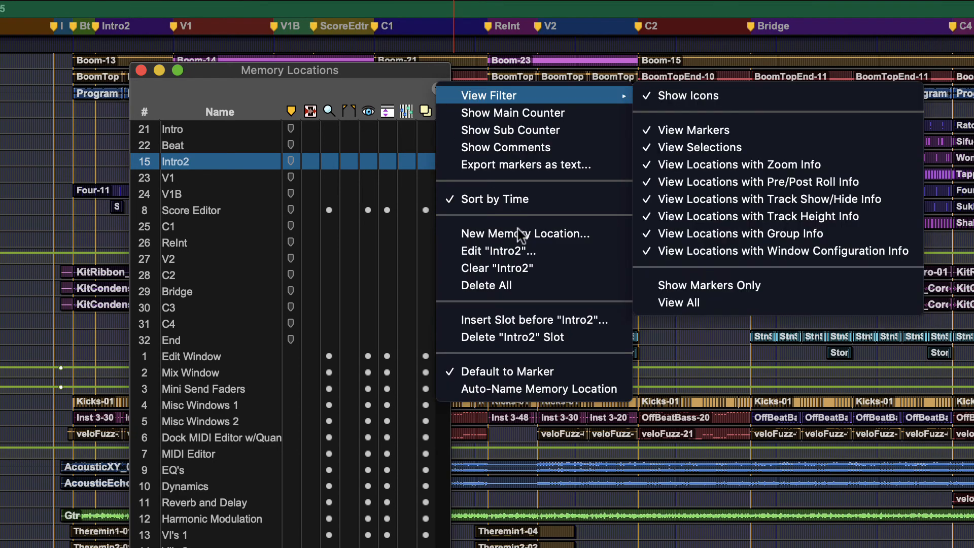
pyautogui.click(523, 268)
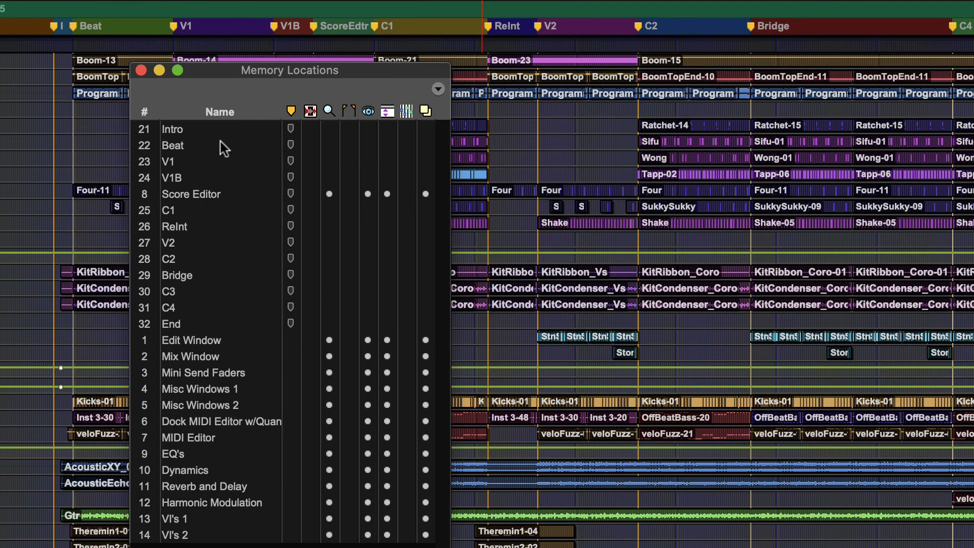
# Move the Memory Locations window away from the song's opening markers
pyautogui.click(677, 114)
pyautogui.moveTo(242, 71); pyautogui.dragTo(768, 79)
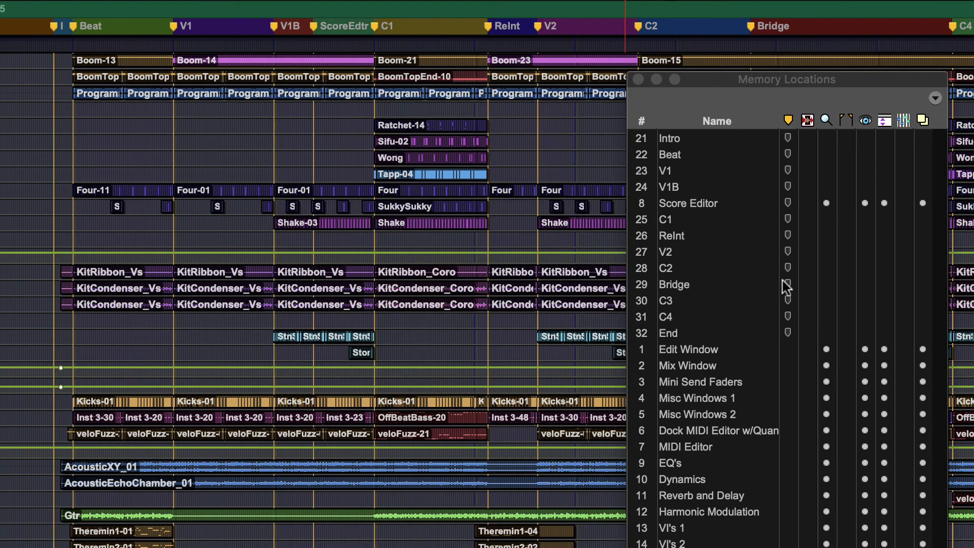
pyautogui.click(688, 2)
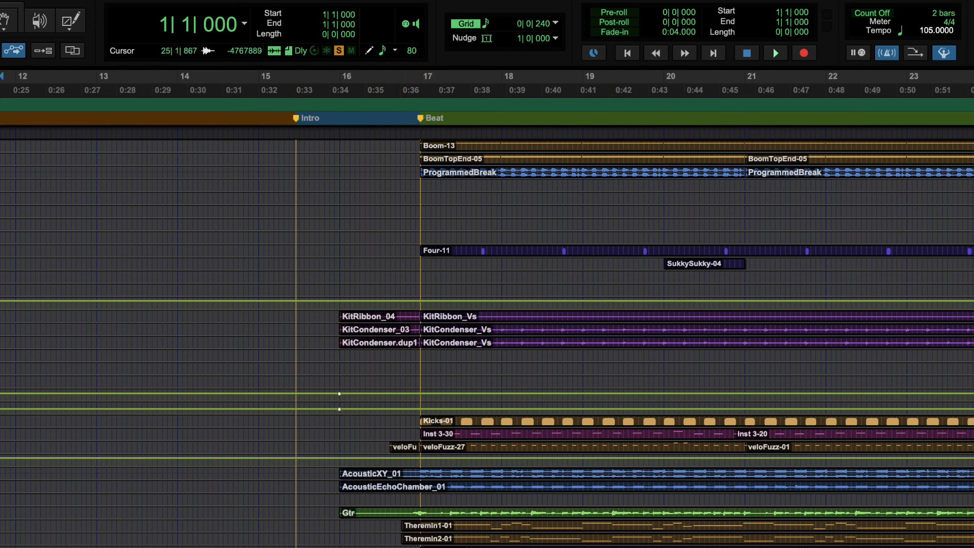
# Examine the memory location settings of the Intro and Beat markers, and return the edit cursor to the Intro marker
pyautogui.click(295, 117)
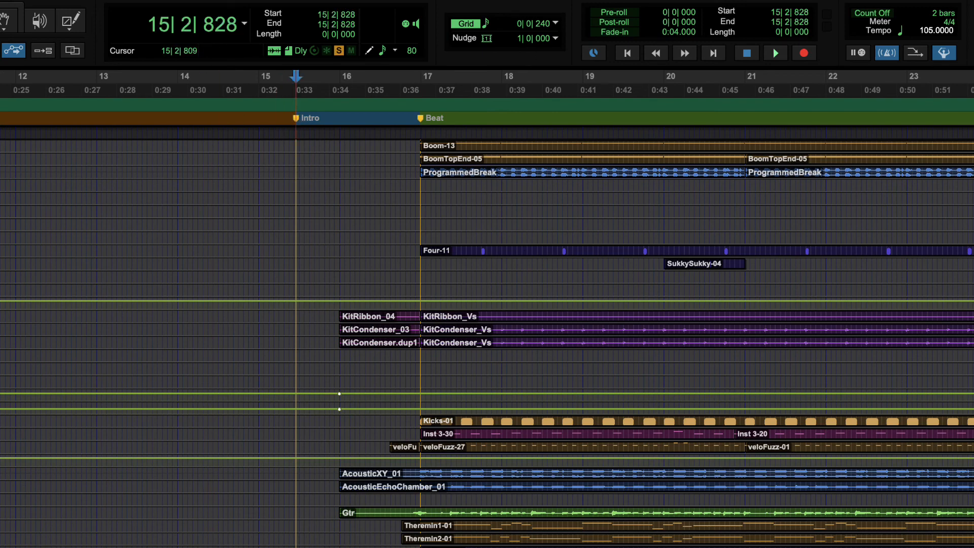
pyautogui.doubleClick(296, 118)
pyautogui.click(441, 547)
pyautogui.click(421, 118)
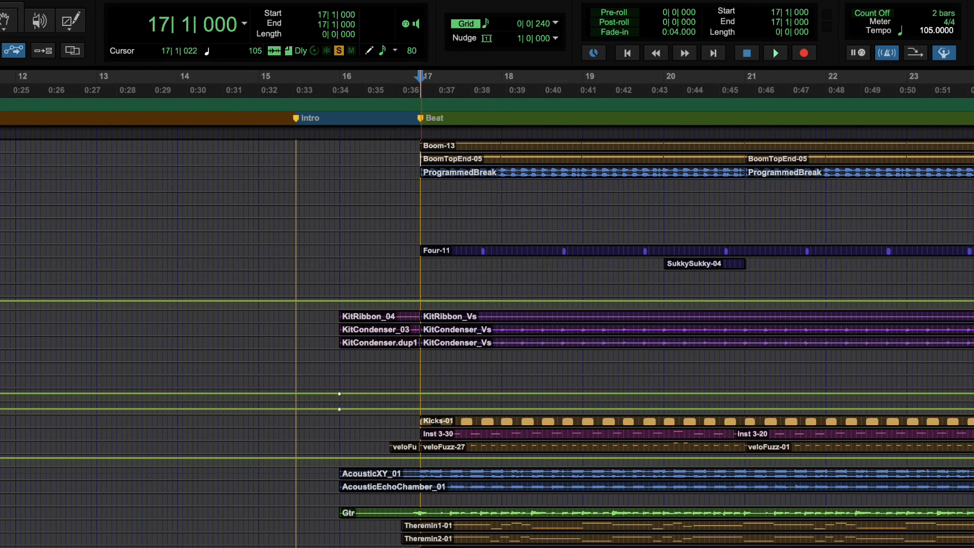
pyautogui.doubleClick(421, 118)
pyautogui.click(423, 547)
pyautogui.click(301, 125)
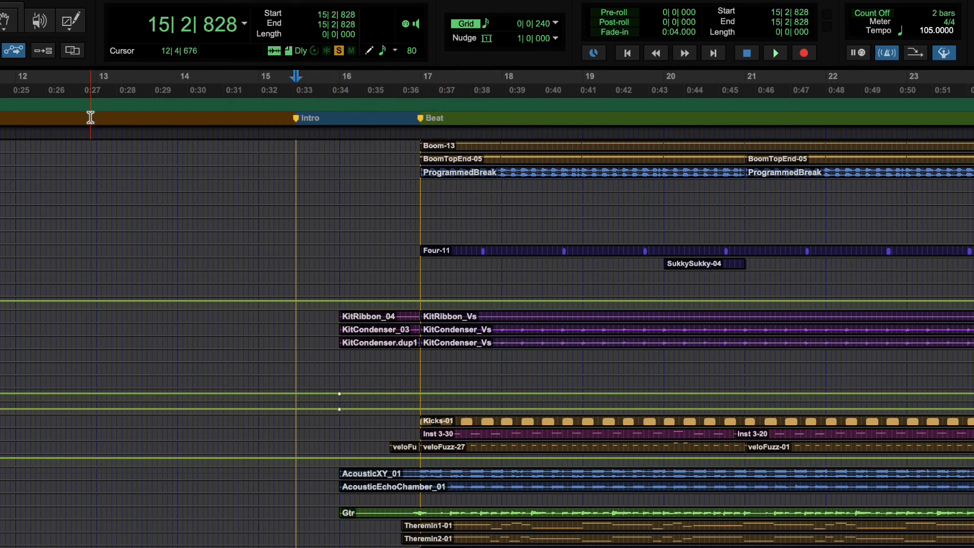
# Place the edit cursor at 13|3|720, recall memory location 22 by its number, and play the song briefly from there
pyautogui.click(80, 187)
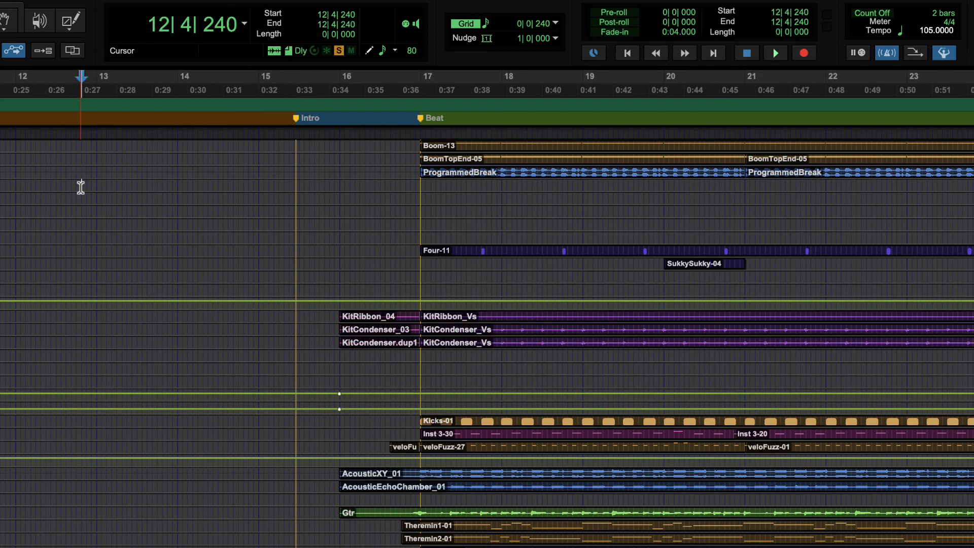
pyautogui.click(151, 189)
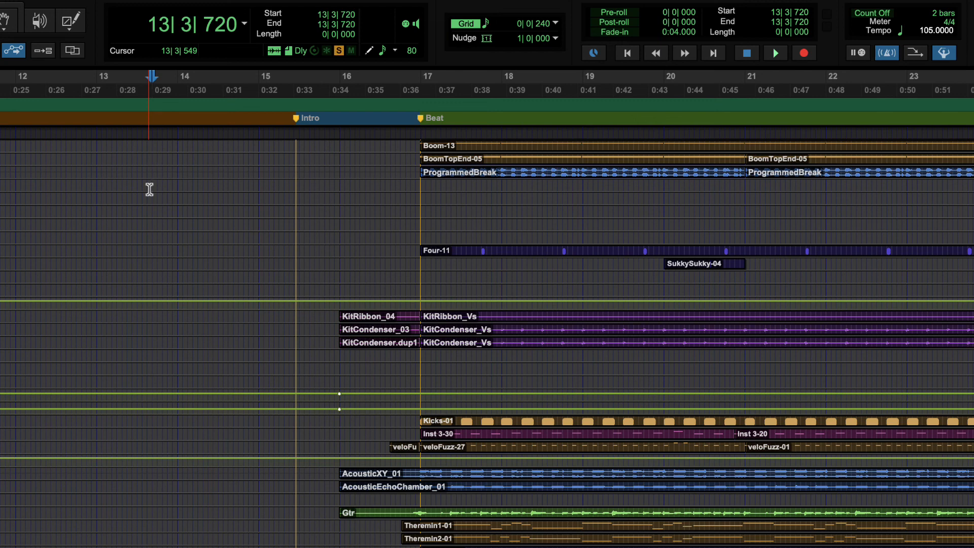
pyautogui.press('KP_Decimal')
pyautogui.press('KP_2')
pyautogui.press('KP_2')
pyautogui.press('KP_Decimal')
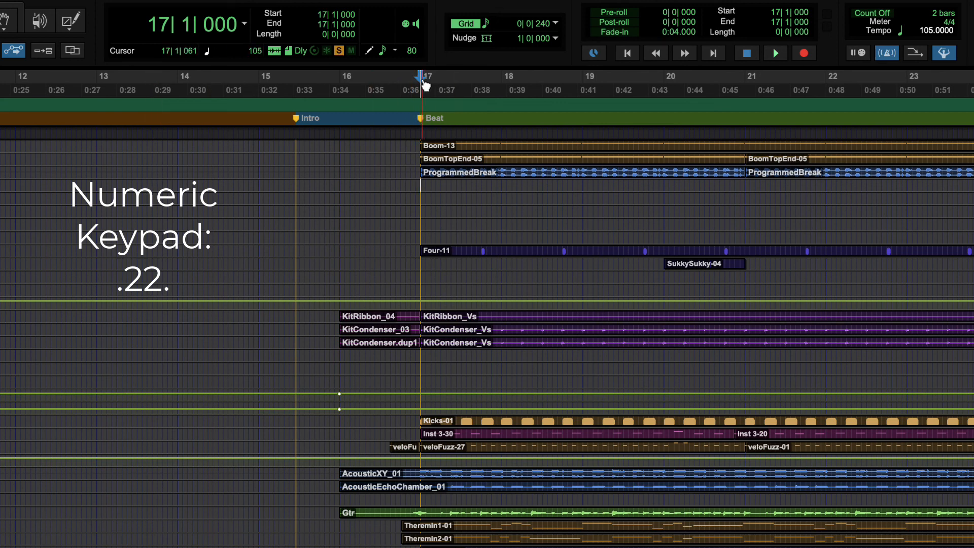
pyautogui.press('space')
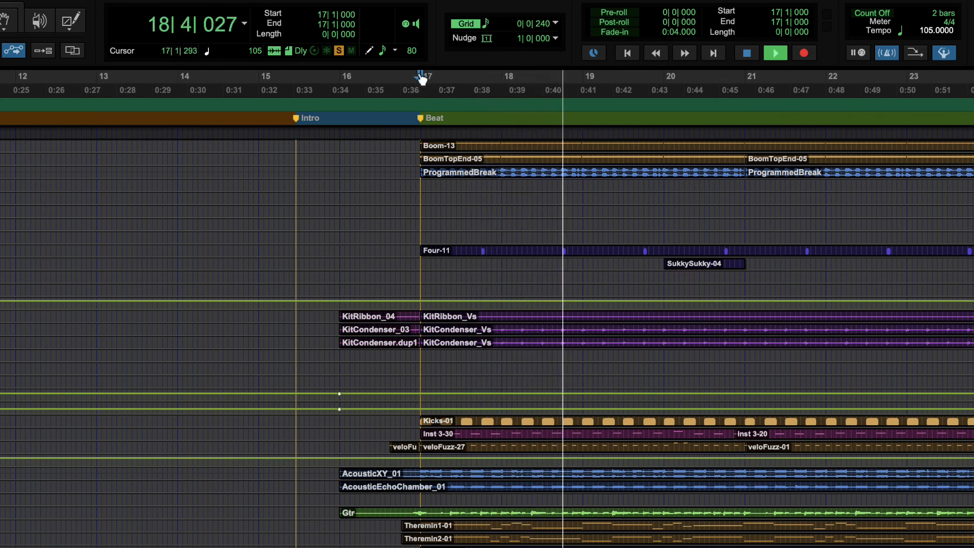
pyautogui.press('space')
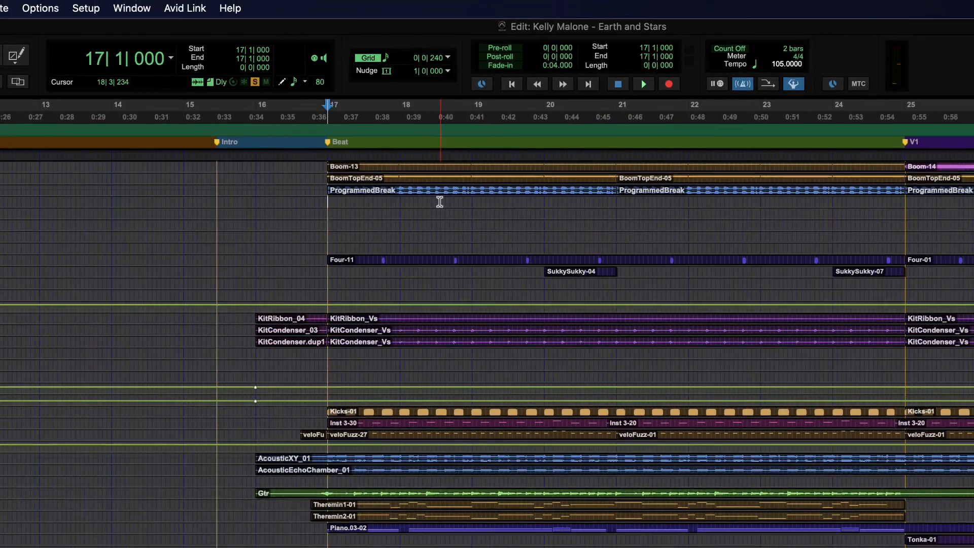
# Recall the V1 marker by its memory location number and play the song briefly from there
pyautogui.press('.')
pyautogui.press('4')
pyautogui.press('.')
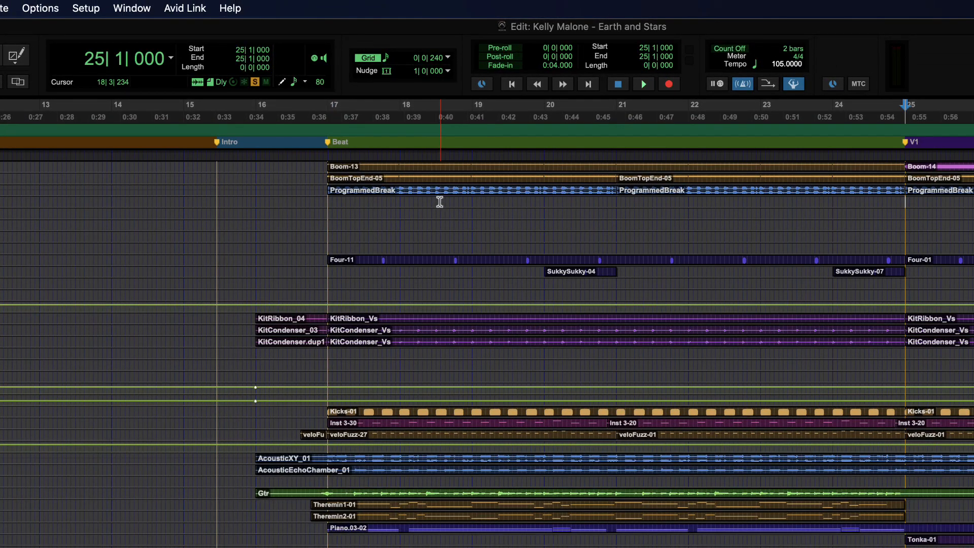
pyautogui.press('space')
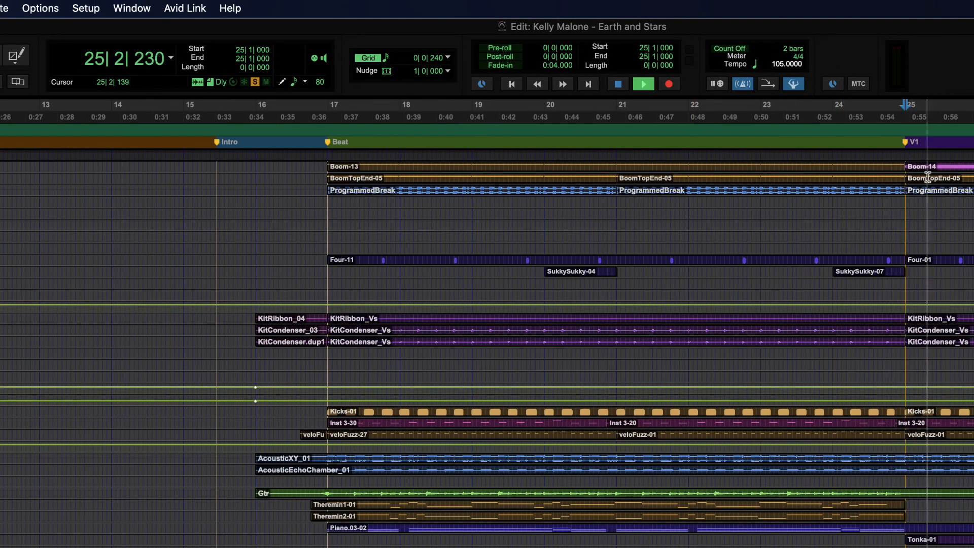
pyautogui.press('space')
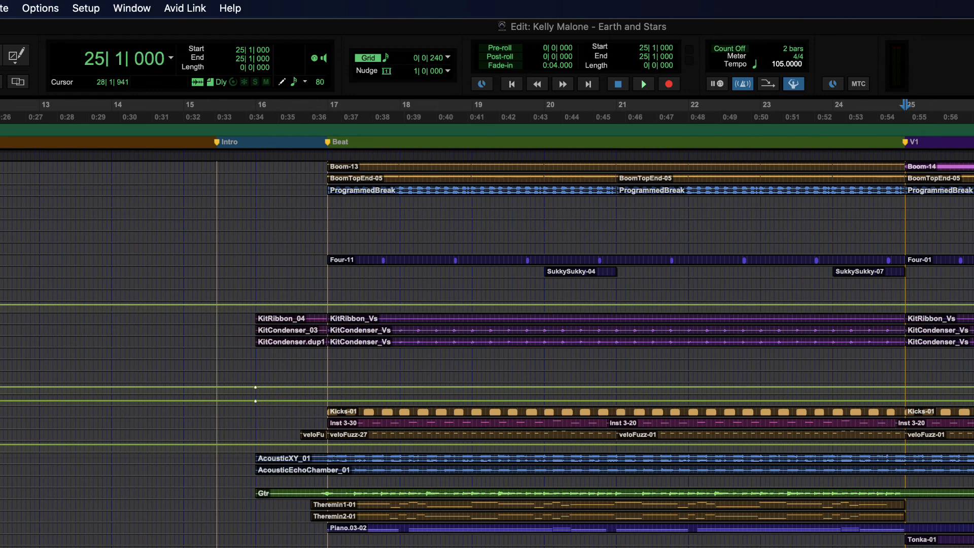
# Place the edit cursor at 16|1|240 on the Wong track and zoom out horizontally until all markers through End are shown
pyautogui.click(262, 244)
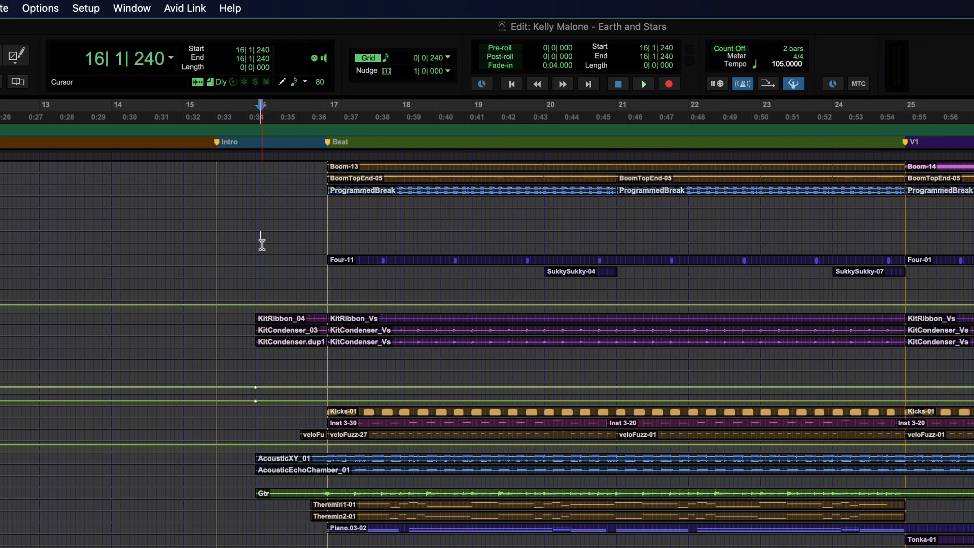
pyautogui.press('super+bracketleft')
pyautogui.press('super+bracketleft')
pyautogui.press('super+bracketleft')
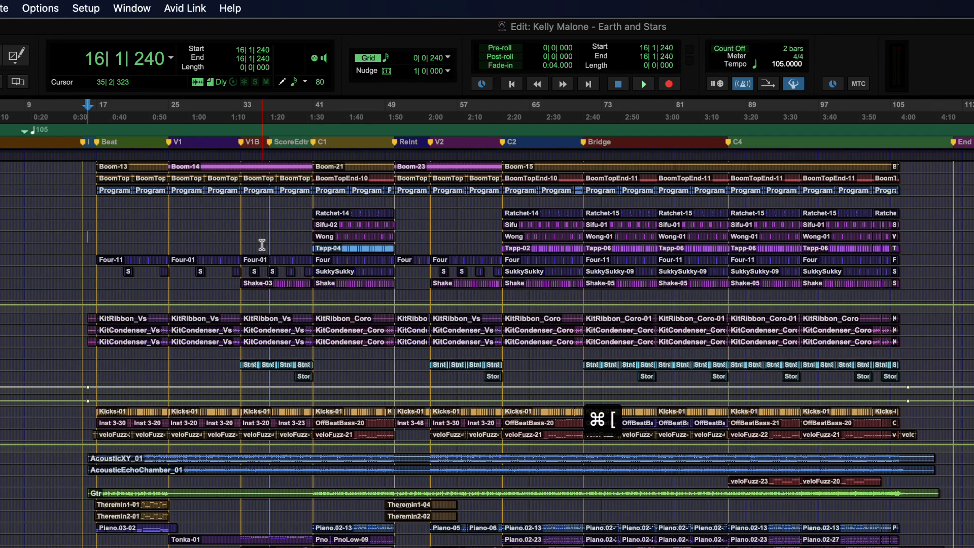